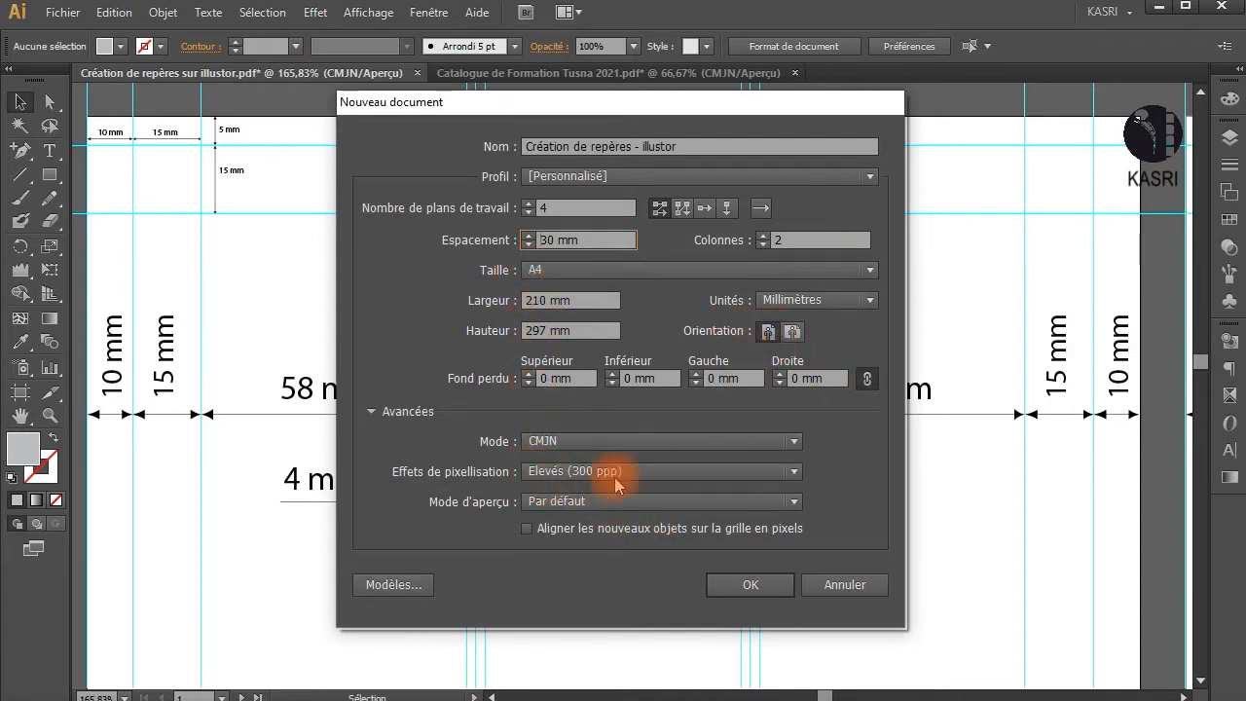
# Step: Create the document "Création de repères - illustor" with four A4 portrait artboards spaced 30 mm apart in two columns
pyautogui.click(751, 584)
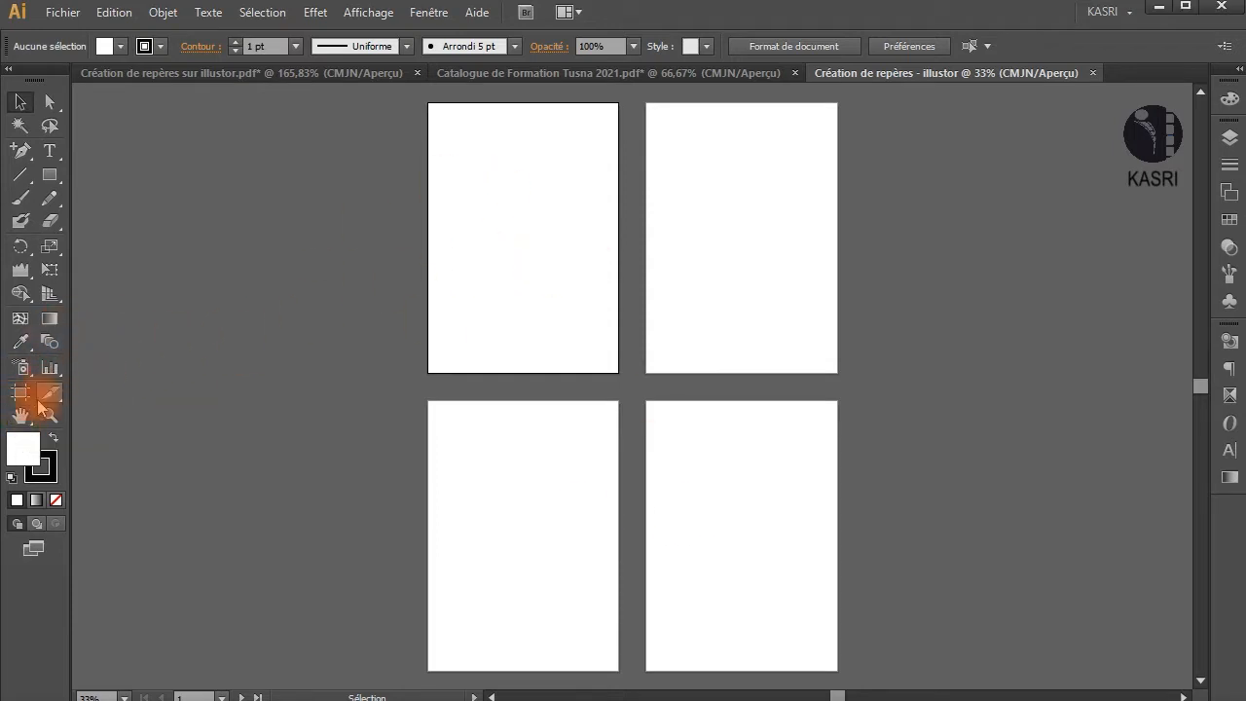
pyautogui.doubleClick(20, 417)
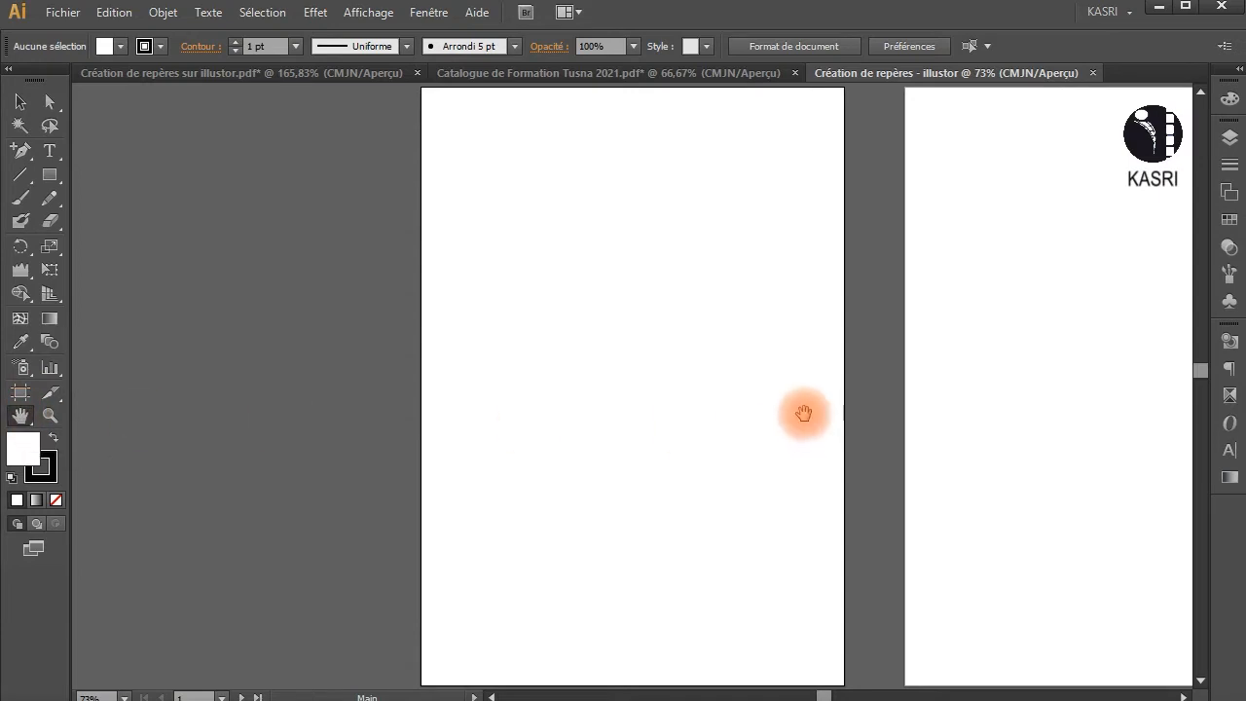
pyautogui.moveTo(721, 384); pyautogui.dragTo(503, 380)
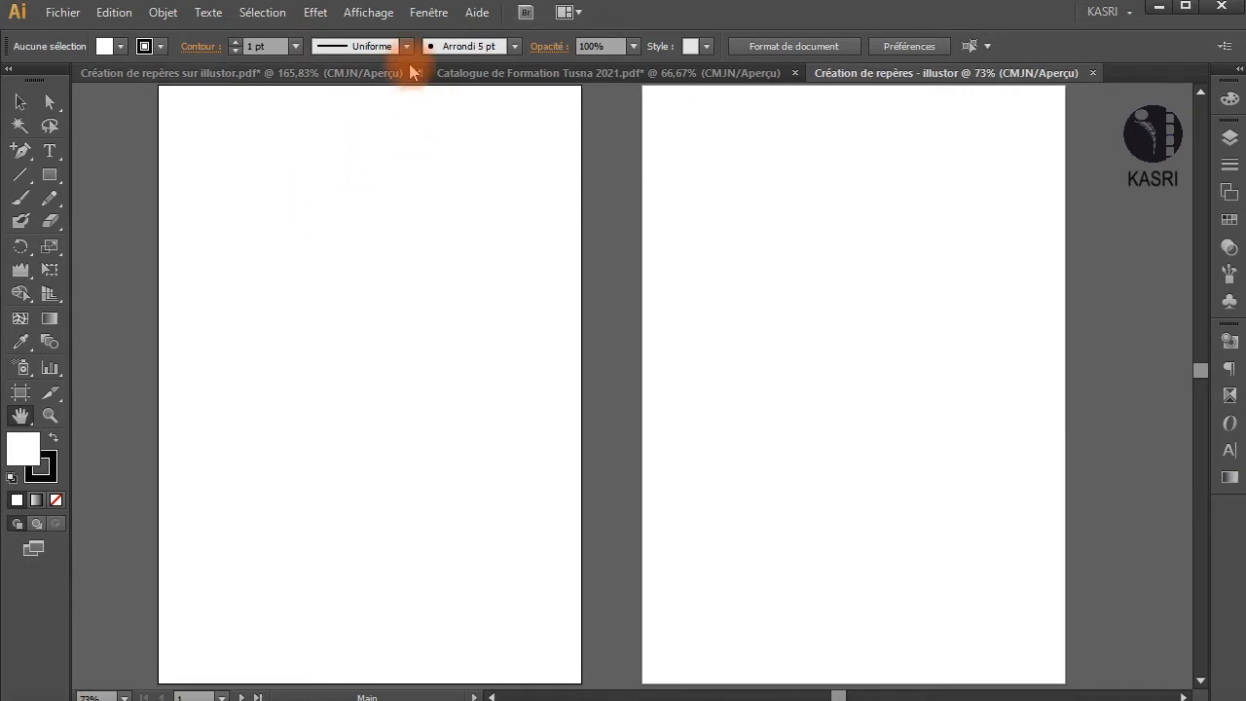
# Step: Show the rulers around the document window
pyautogui.click(368, 13)
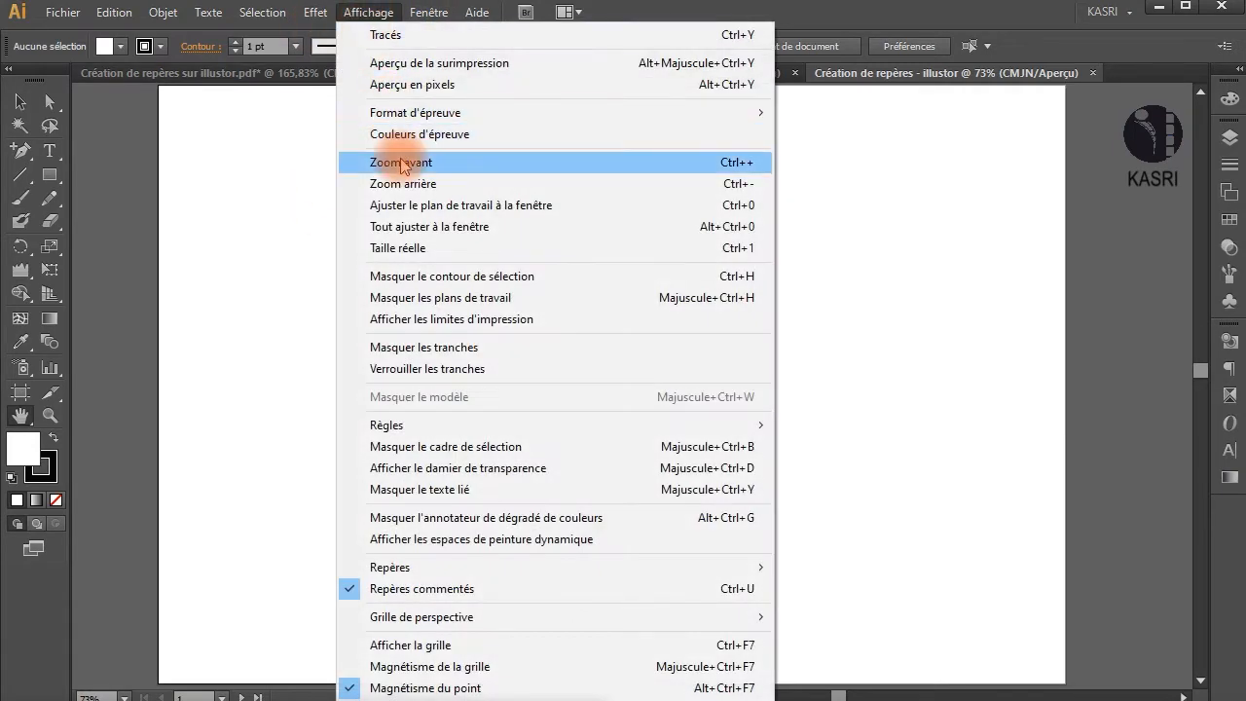
pyautogui.moveTo(623, 428)
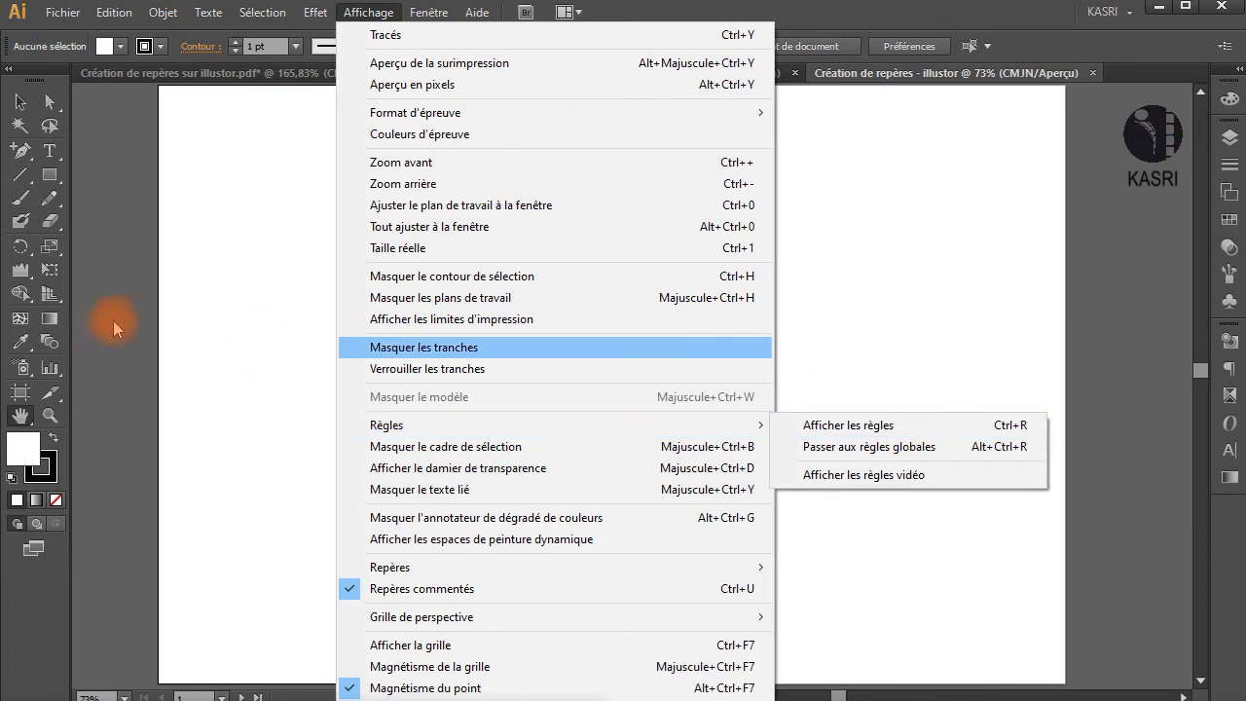
pyautogui.click(173, 312)
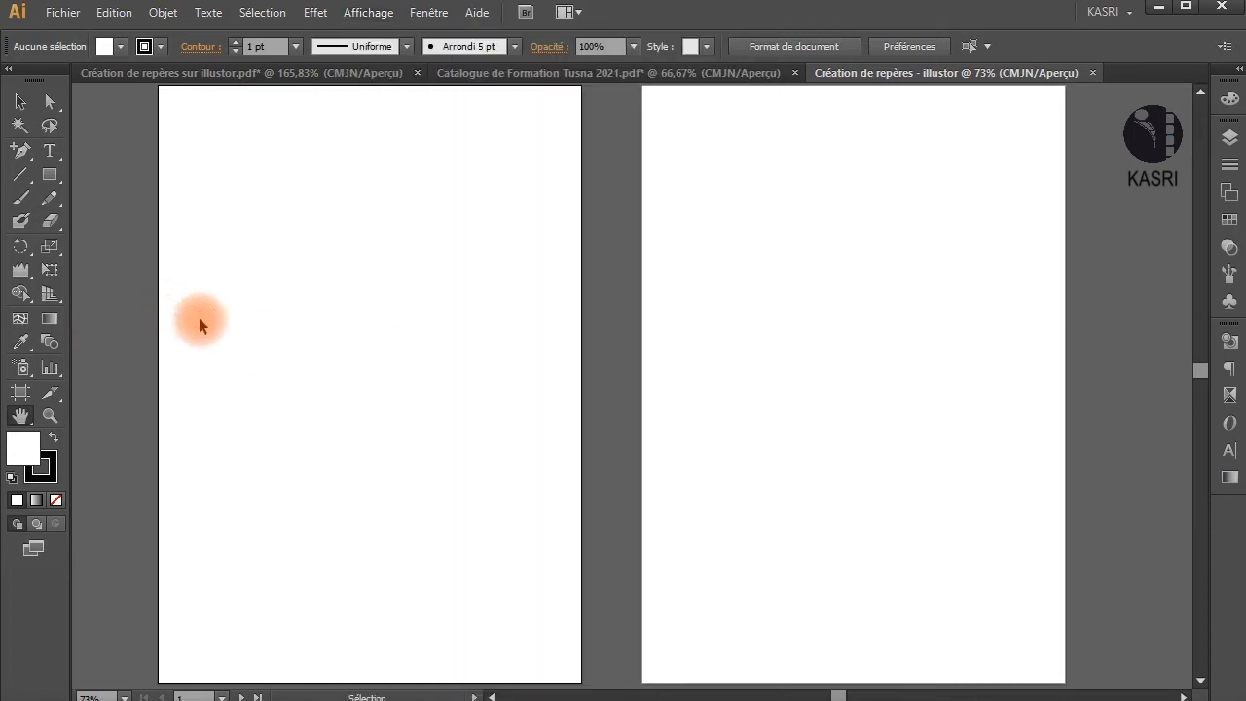
pyautogui.hotkey('ctrl', 'r')
pyautogui.hotkey('ctrl', 'r')
pyautogui.hotkey('ctrl', 'r')
pyautogui.hotkey('ctrl', 'r')
pyautogui.hotkey('ctrl', 'r')
pyautogui.hotkey('ctrl', 'r')
pyautogui.hotkey('ctrl', 'r')
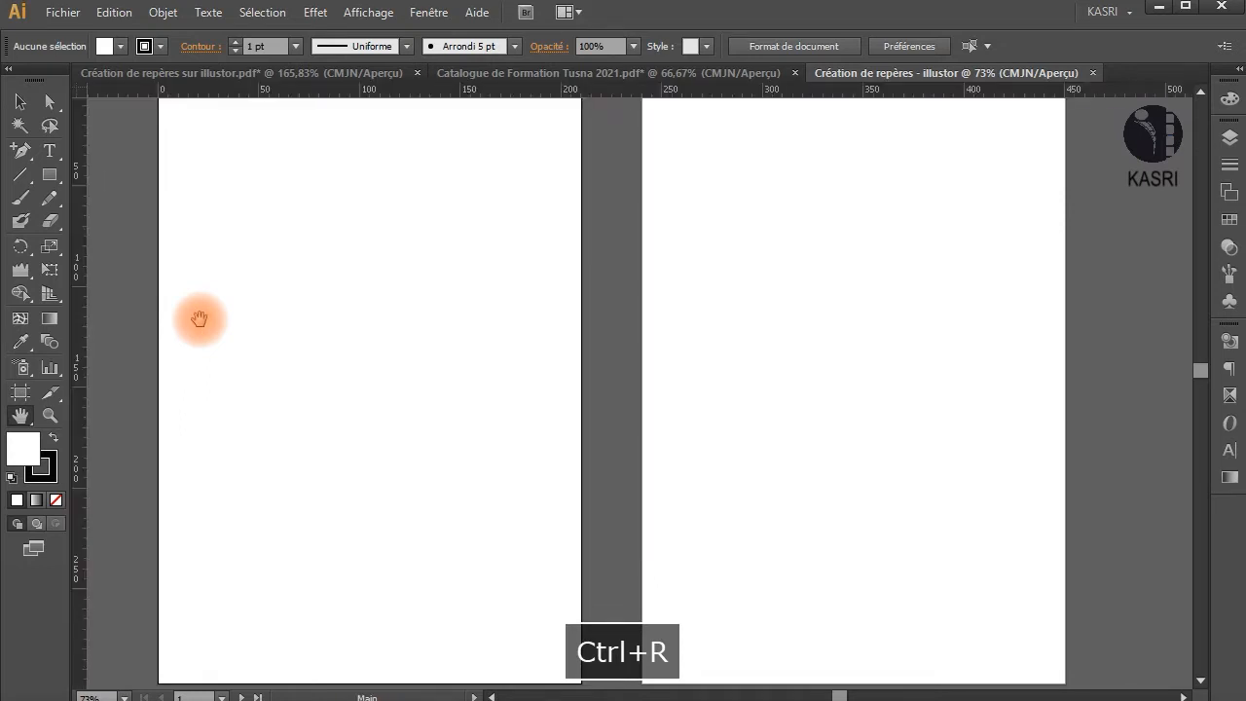
# Step: Place a vertical guide on the left edge of the first artboard and lock the guides
pyautogui.doubleClick(20, 416)
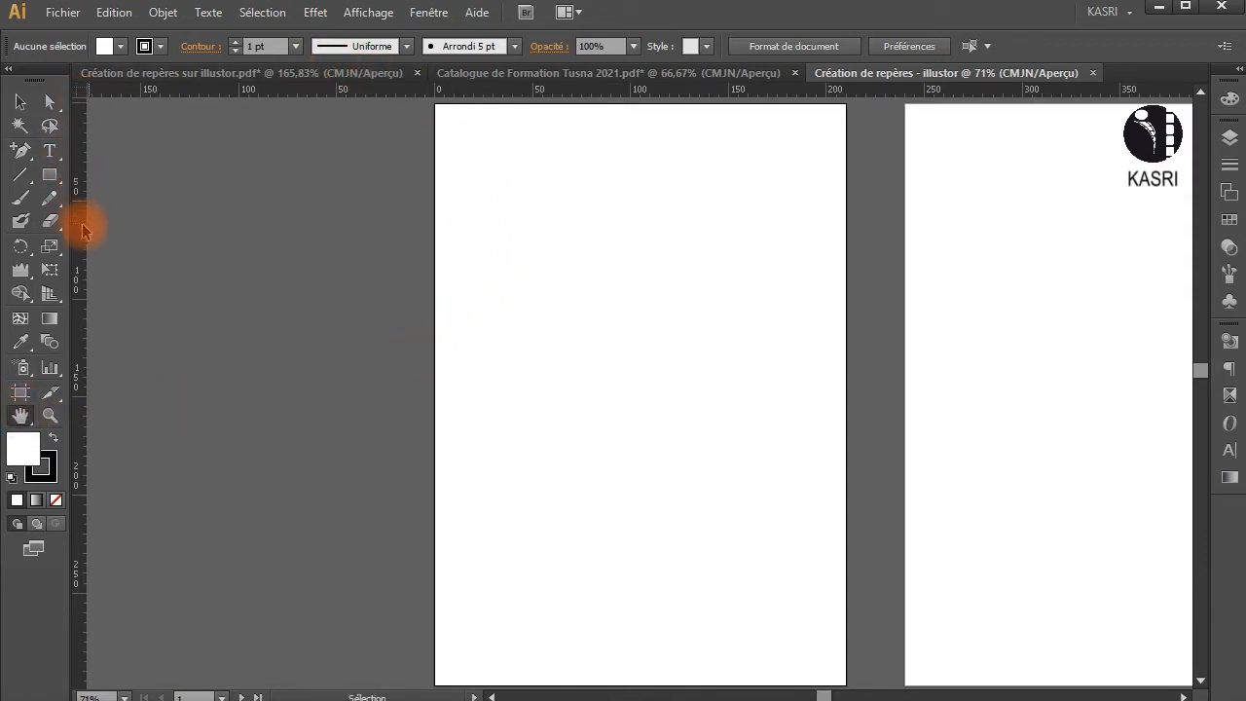
pyautogui.moveTo(82, 231); pyautogui.dragTo(435, 259)
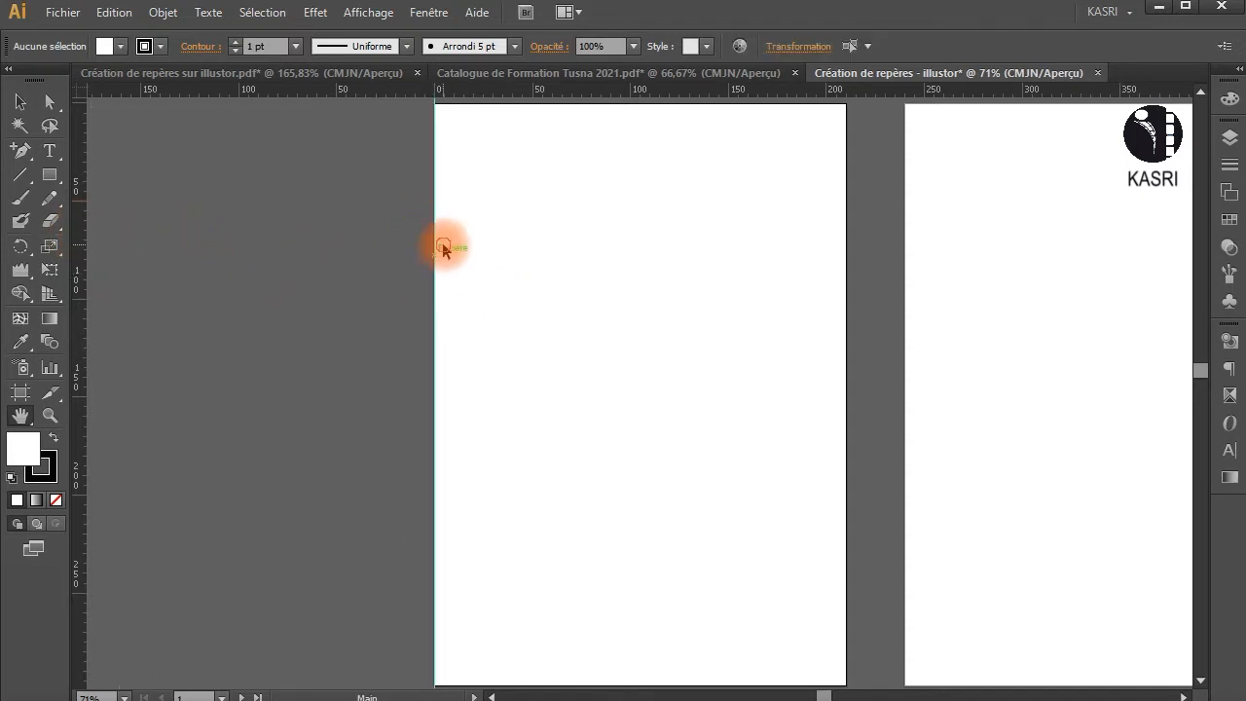
pyautogui.rightClick(443, 245)
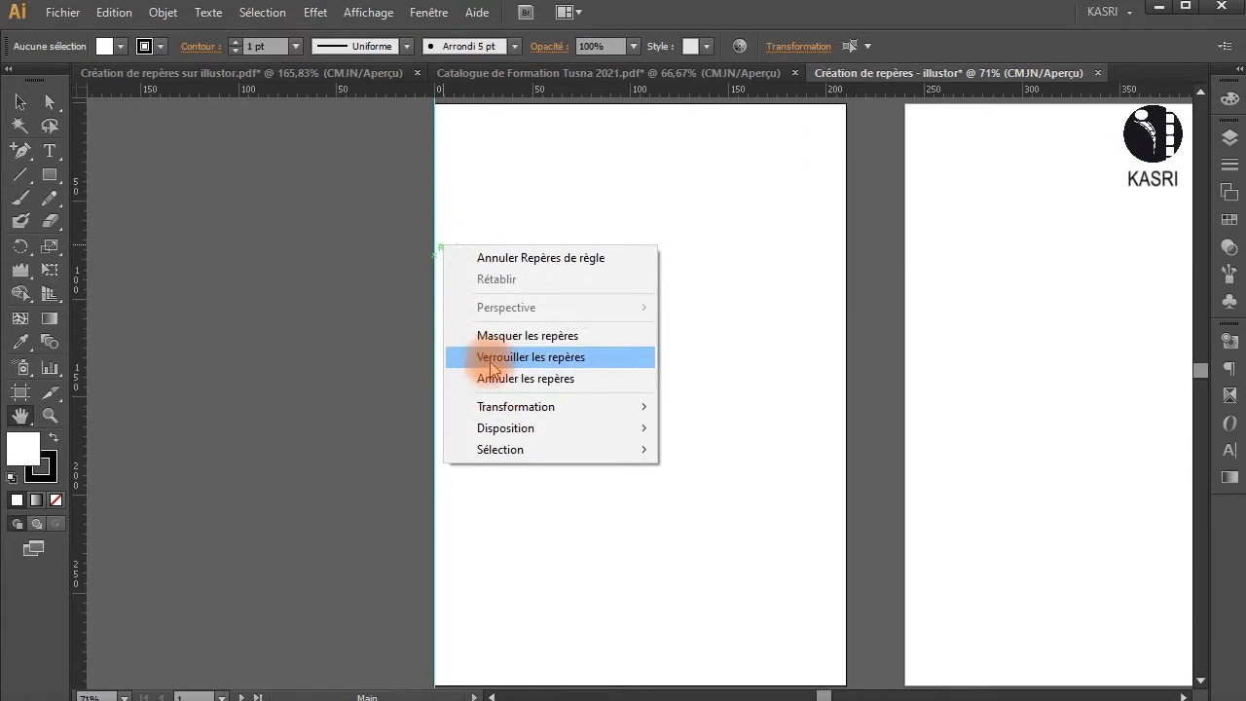
pyautogui.click(456, 358)
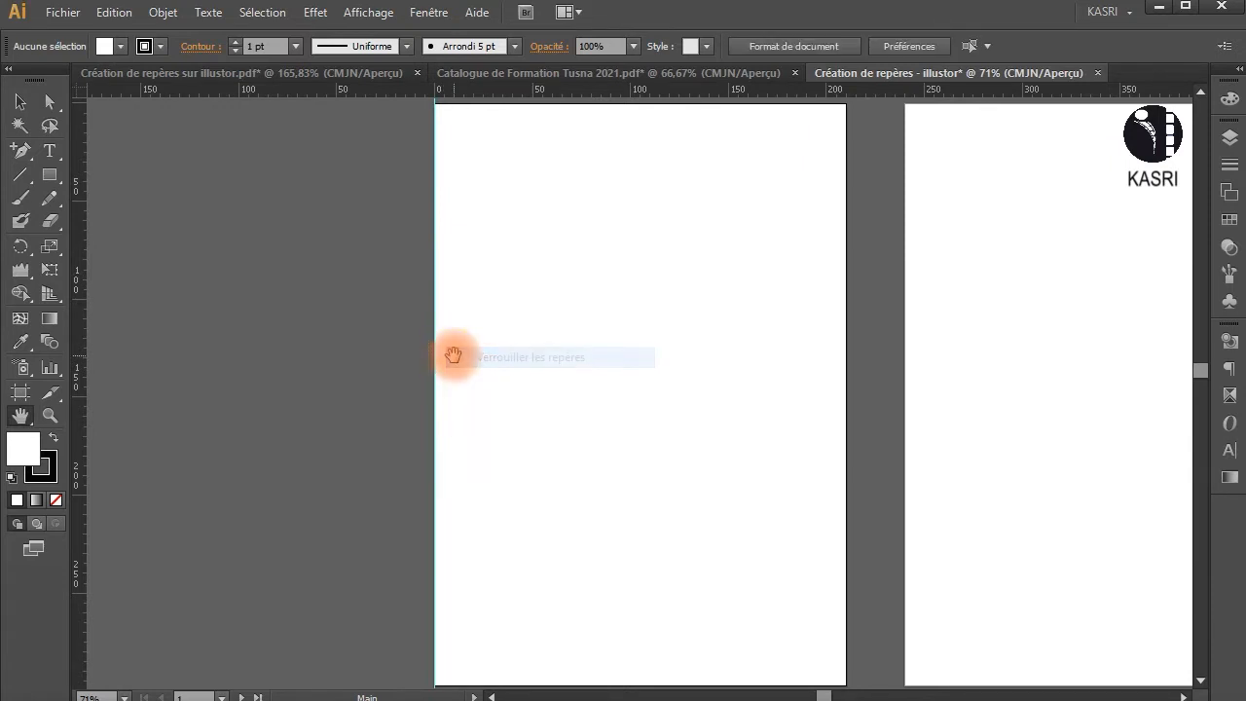
# Step: Unlock the guides and delete the vertical guide on the first artboard's left edge
pyautogui.click(18, 101)
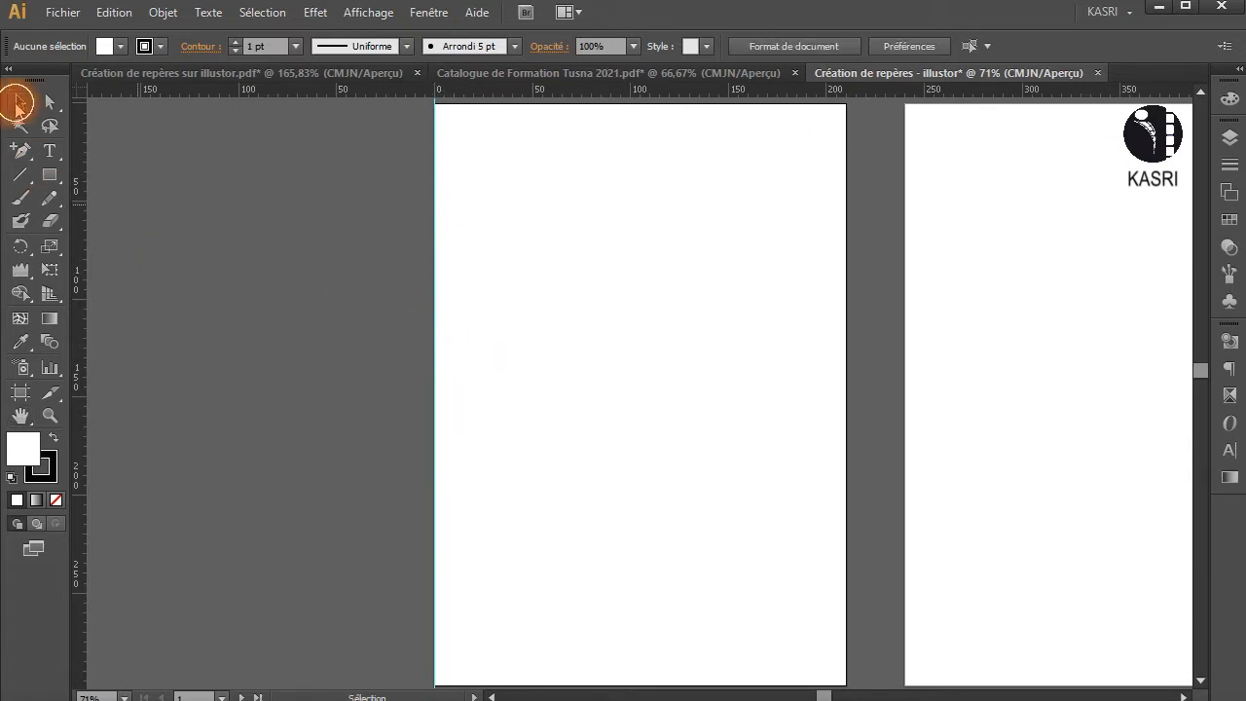
pyautogui.click(434, 317)
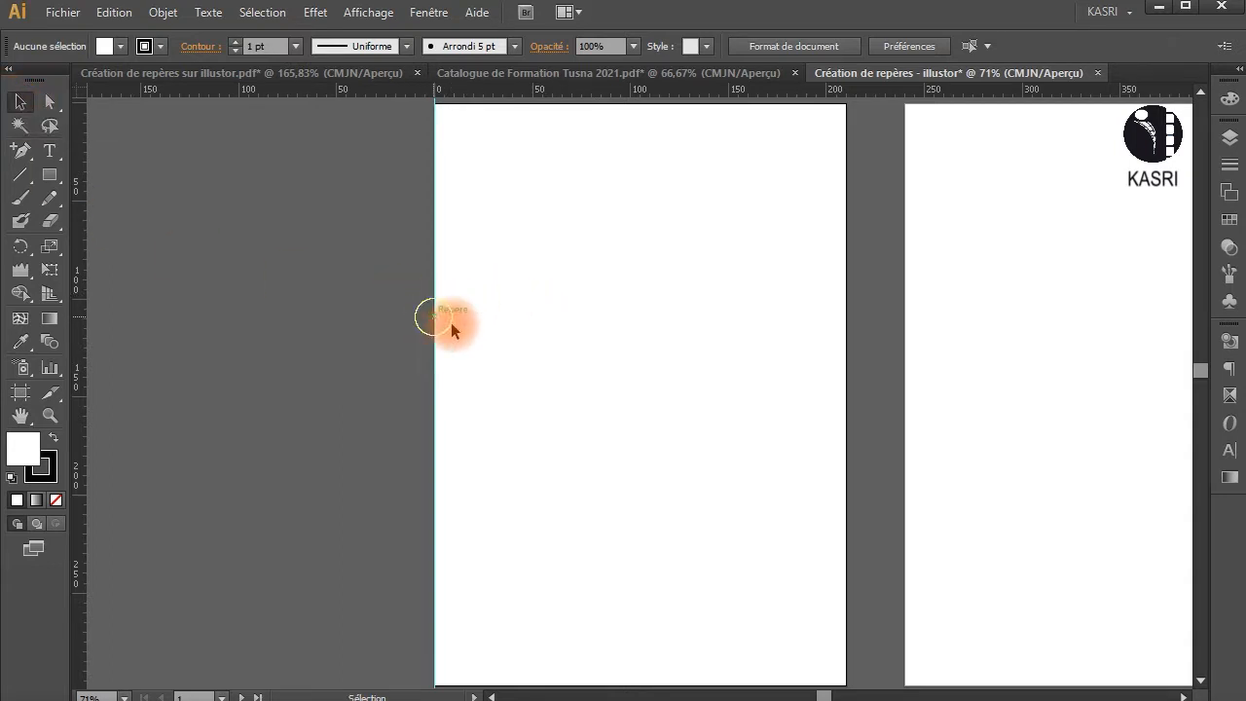
pyautogui.rightClick(455, 325)
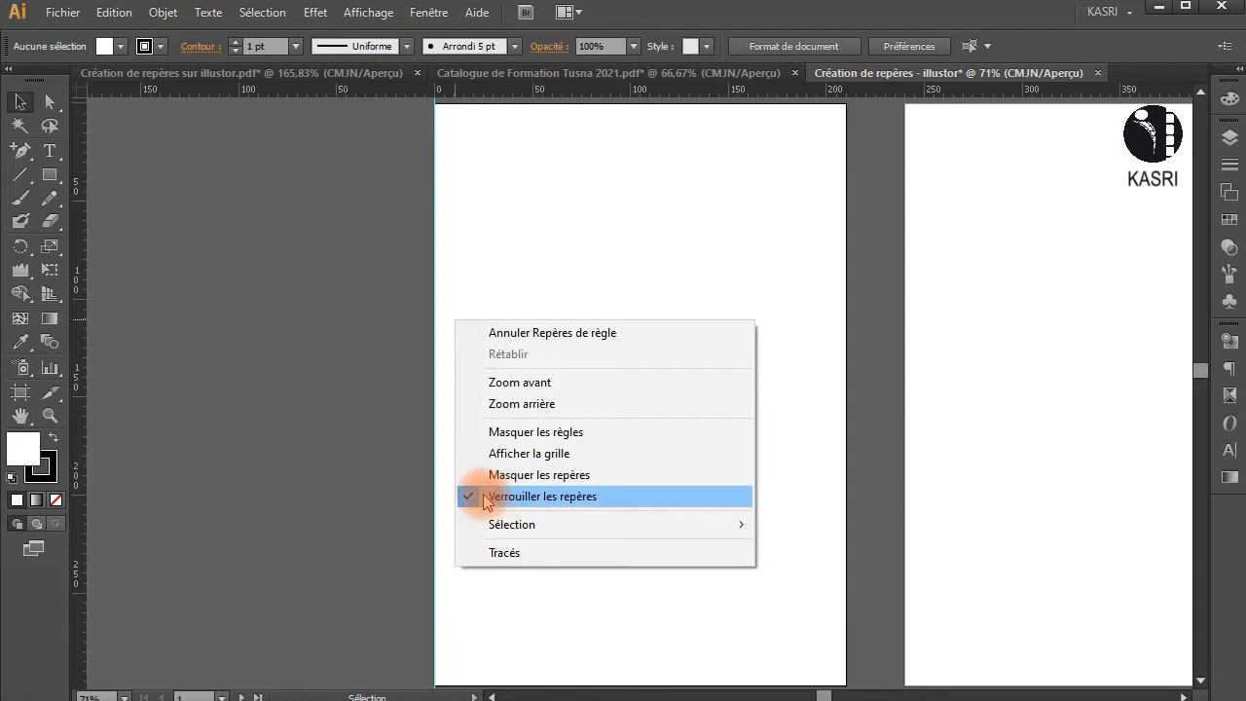
pyautogui.click(526, 498)
pyautogui.click(434, 364)
pyautogui.moveTo(432, 364); pyautogui.dragTo(437, 390)
pyautogui.press('BackSpace')
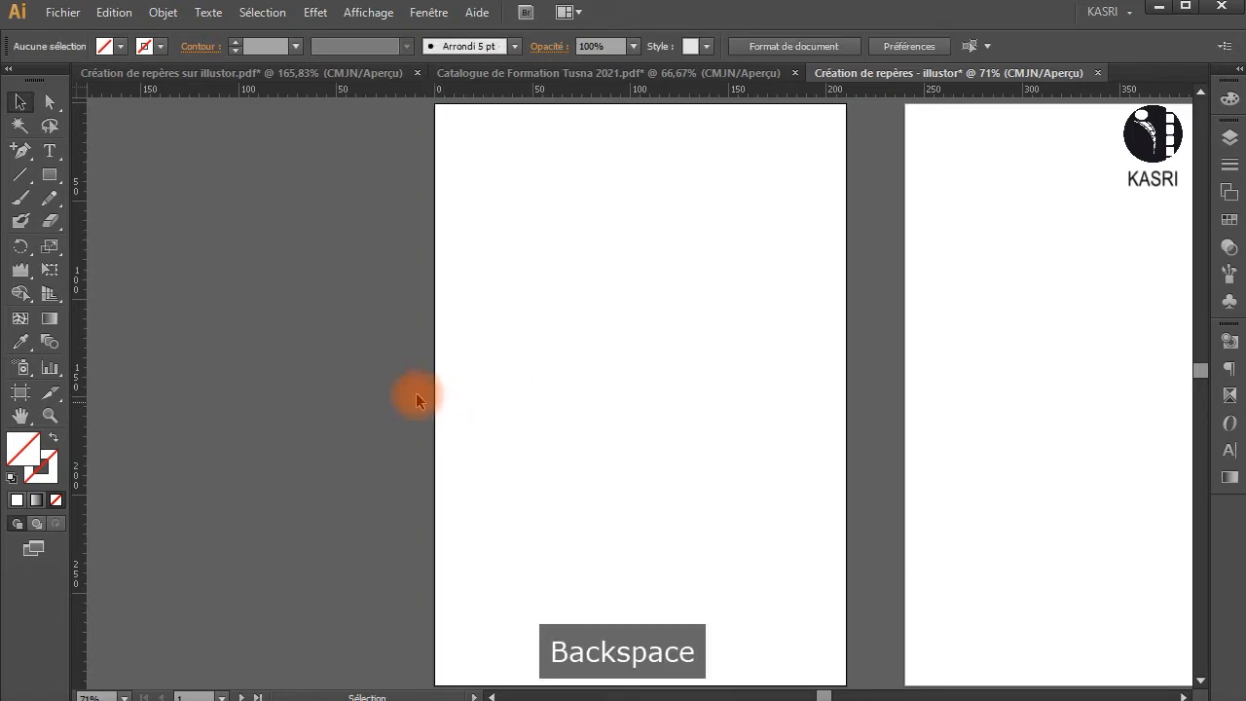
# Step: Place a vertical guide on the first artboard's left edge and make a copy of it moved 15 mm horizontally and 0 mm vertically
pyautogui.moveTo(78, 331); pyautogui.dragTo(437, 348)
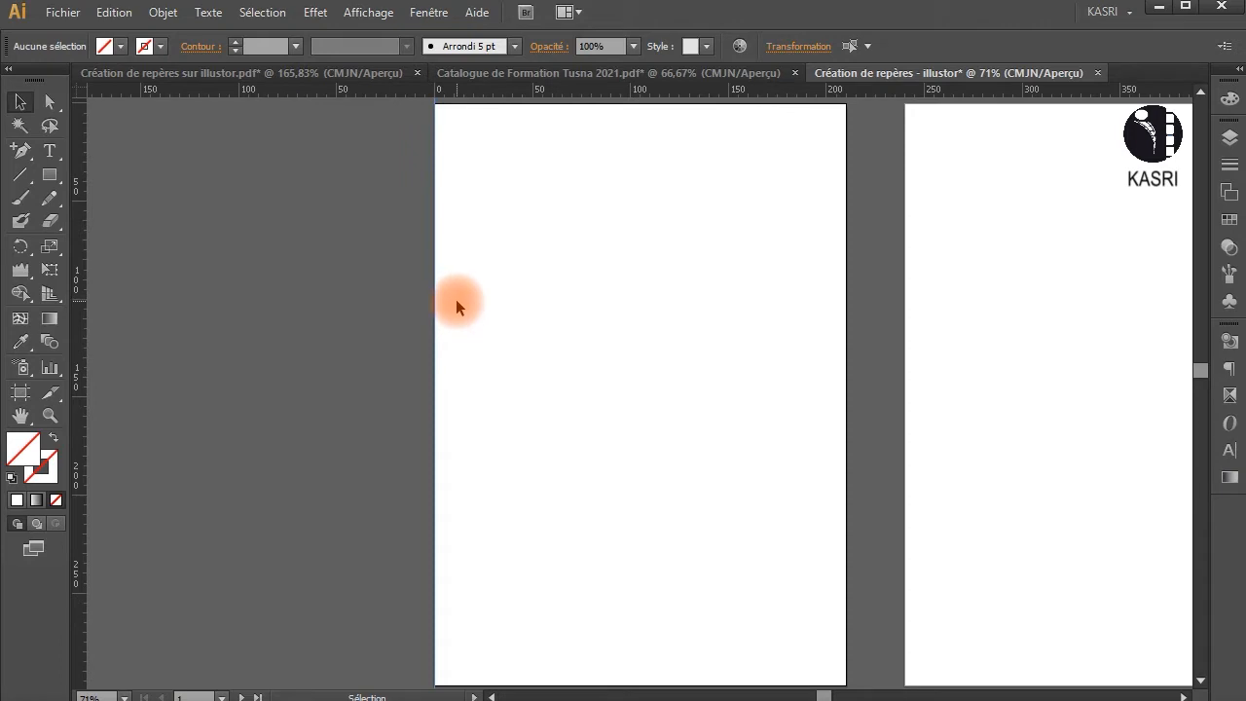
pyautogui.press('Return')
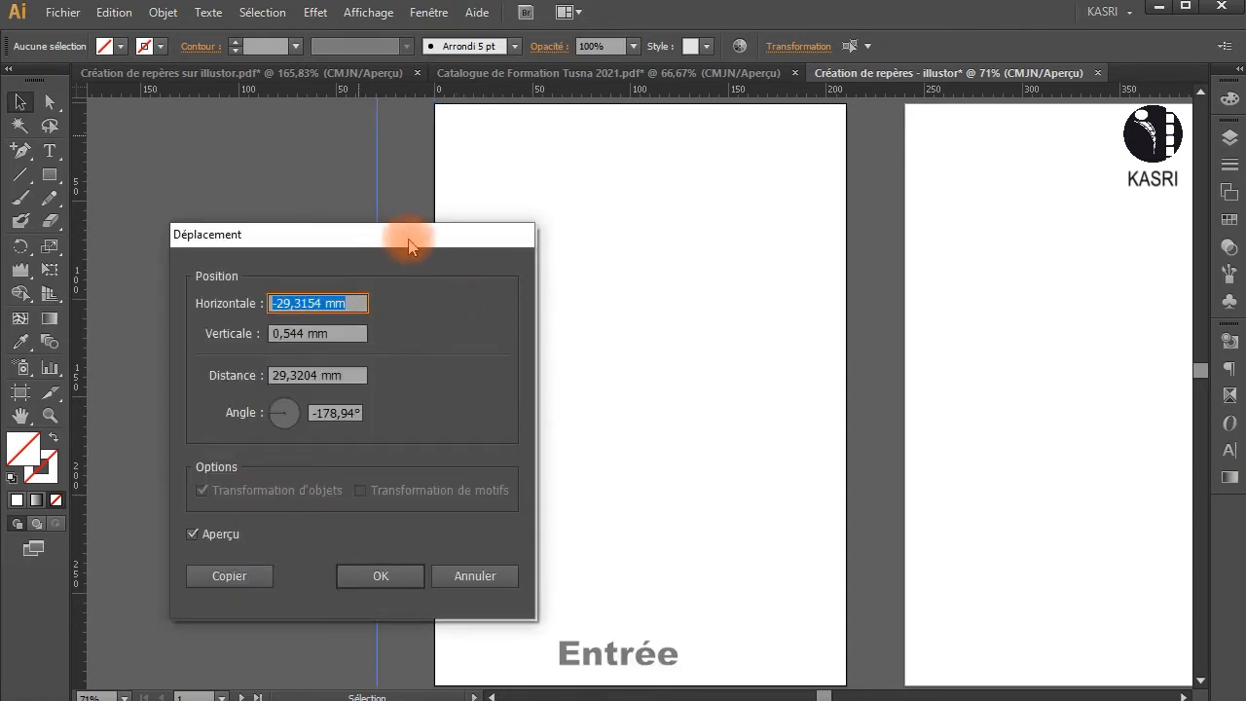
pyautogui.moveTo(407, 242); pyautogui.dragTo(612, 240)
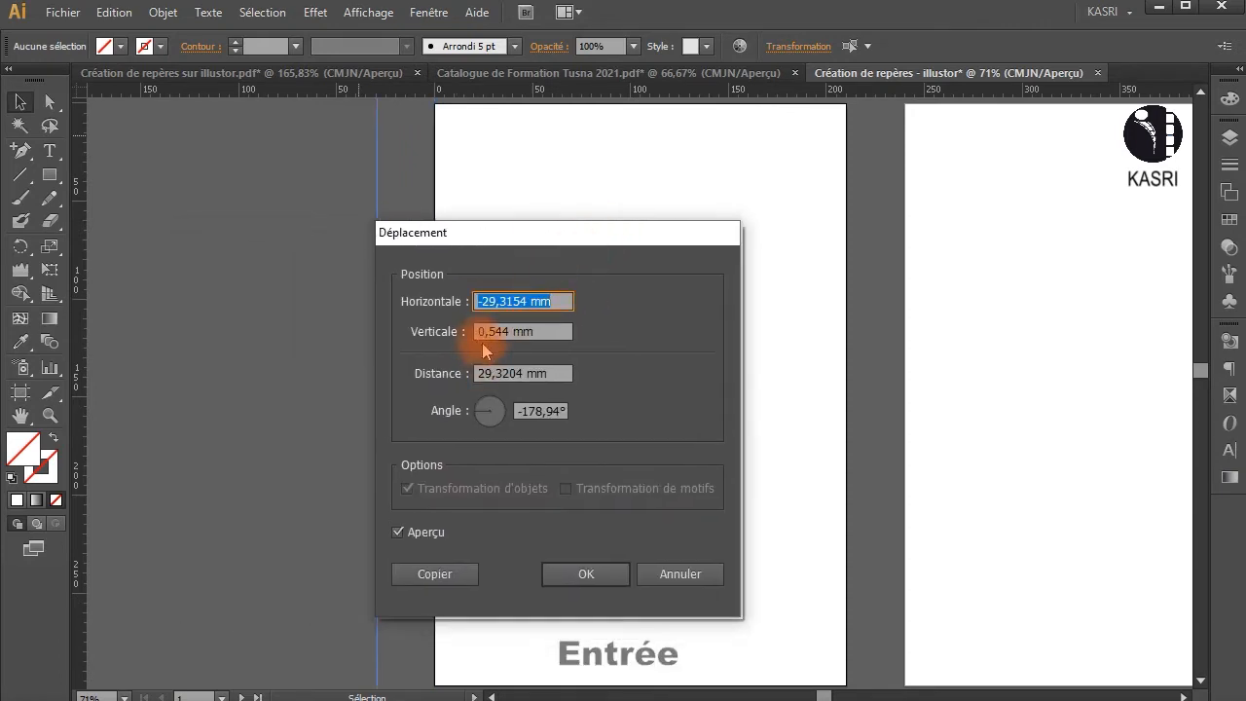
pyautogui.moveTo(488, 242); pyautogui.dragTo(693, 231)
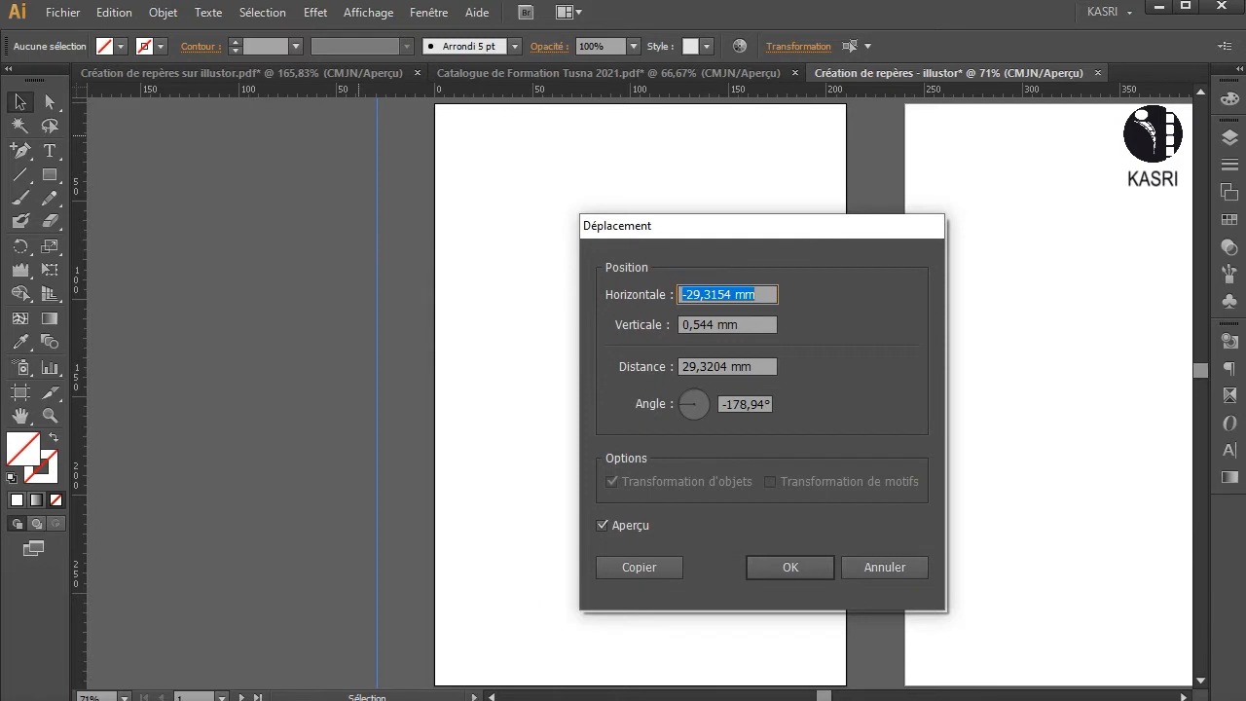
pyautogui.write('15')
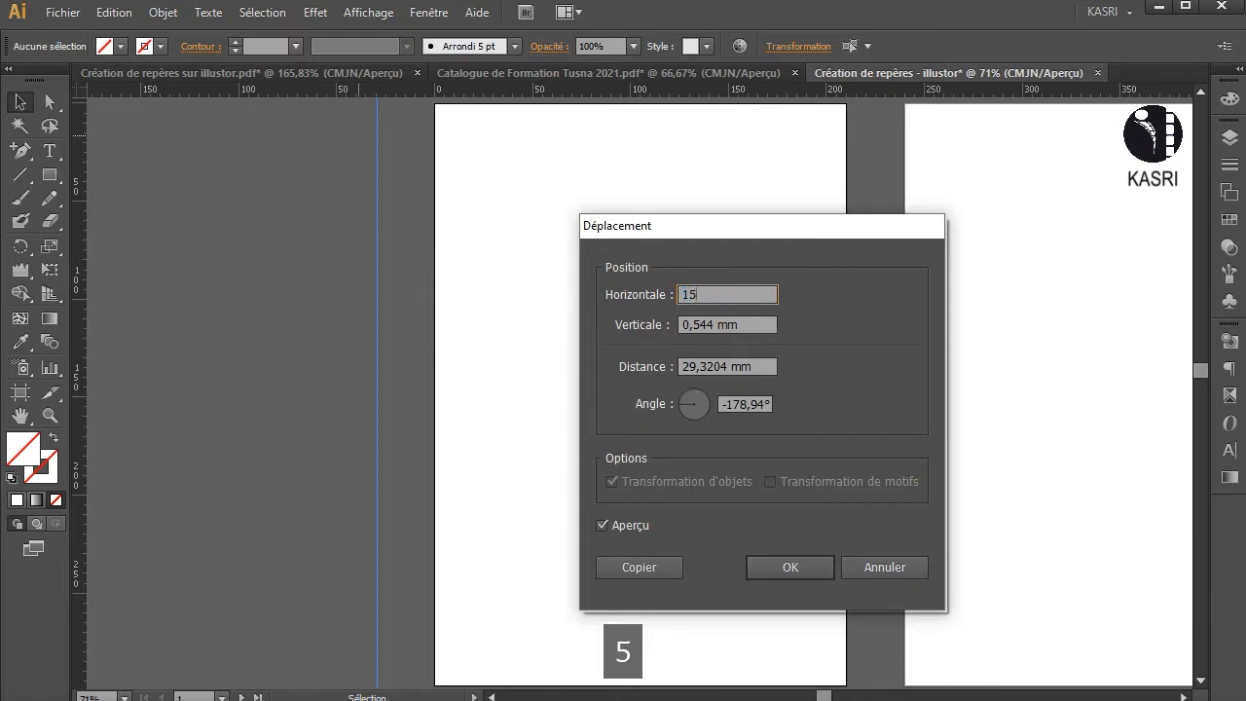
pyautogui.doubleClick(697, 325)
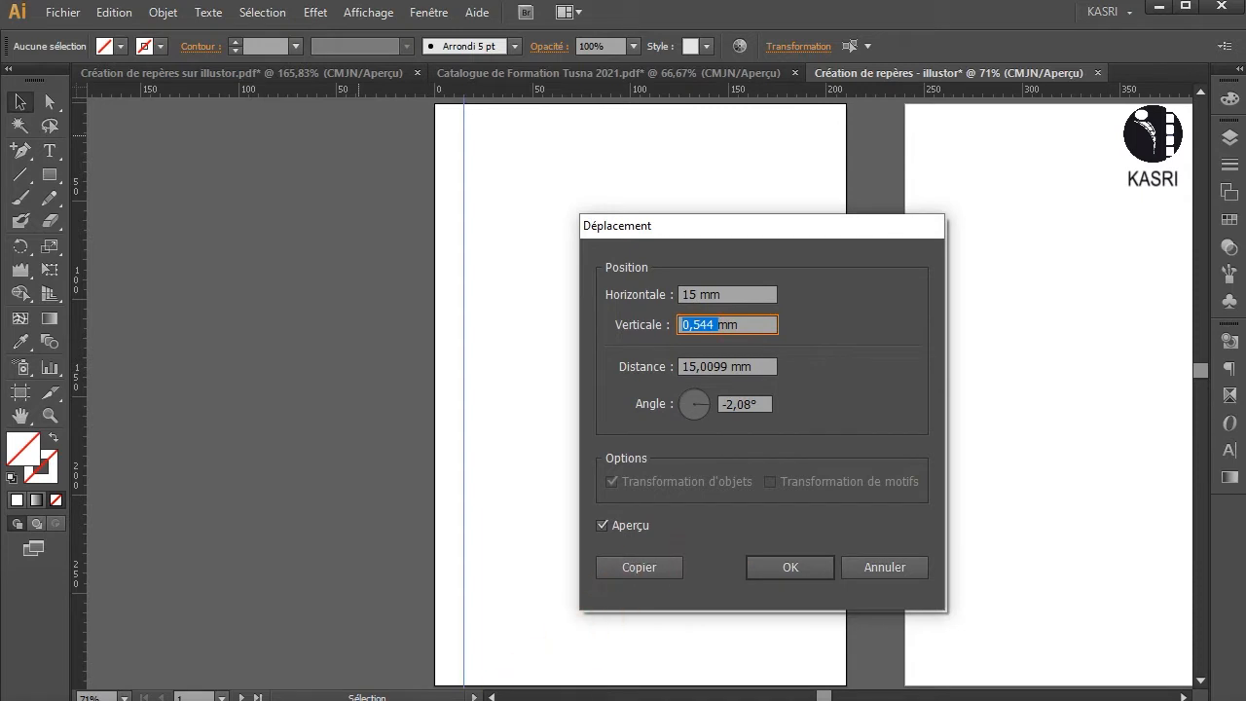
pyautogui.write('0')
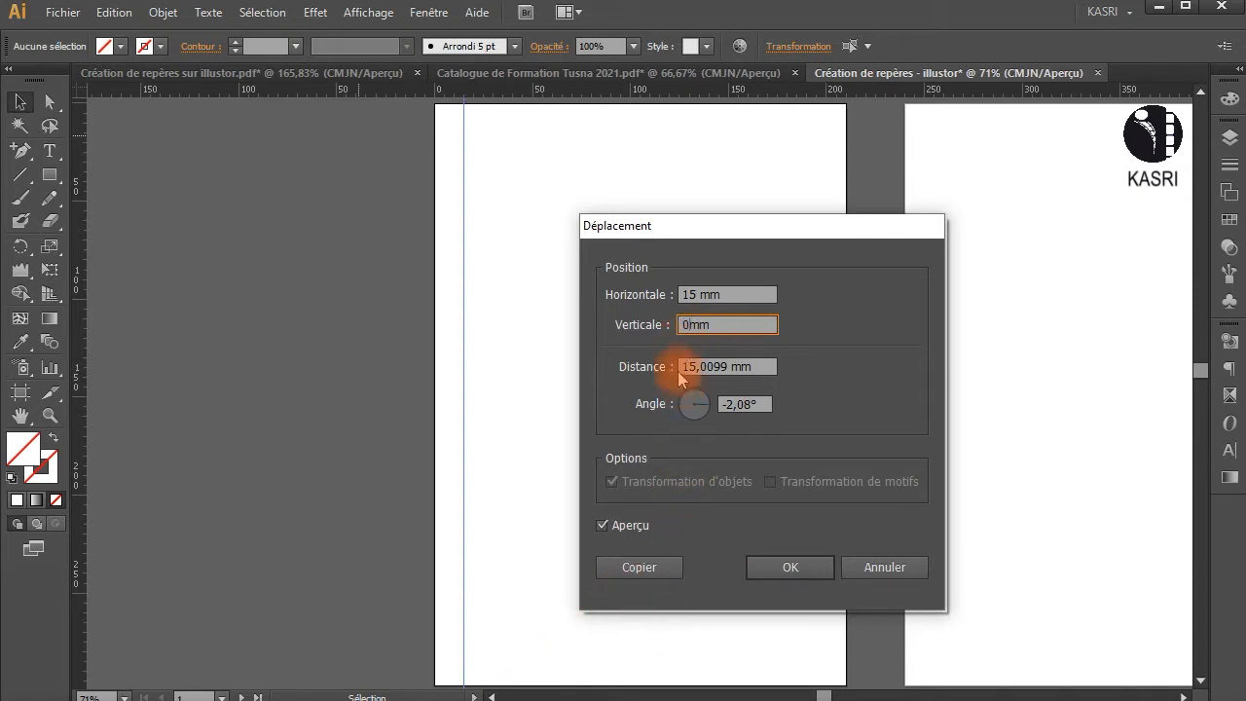
pyautogui.click(619, 526)
pyautogui.click(621, 526)
pyautogui.click(622, 527)
pyautogui.click(621, 527)
pyautogui.click(621, 527)
pyautogui.click(622, 526)
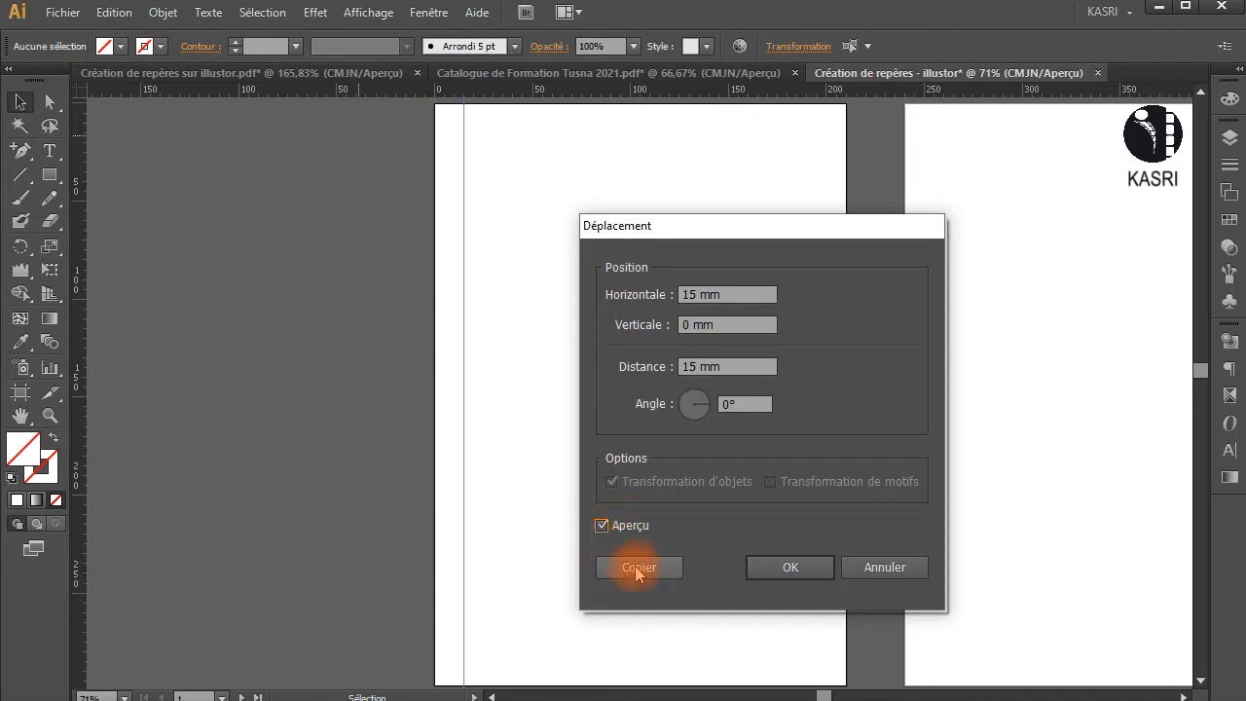
pyautogui.click(638, 569)
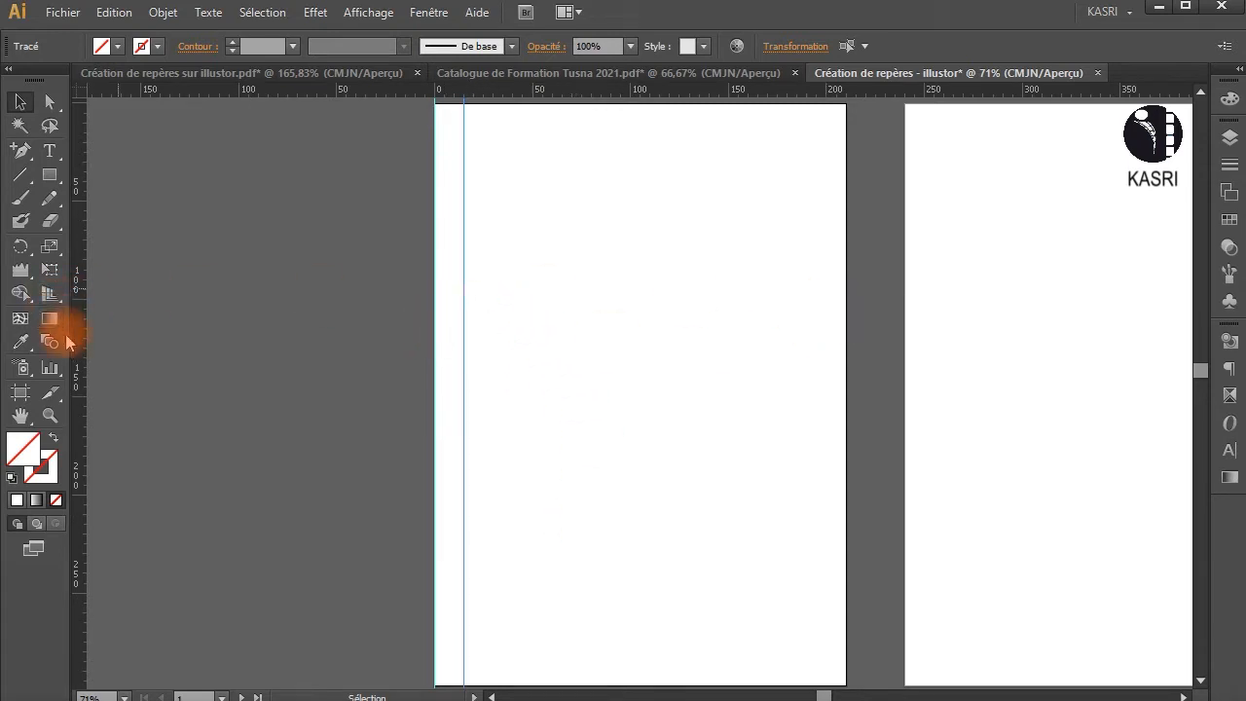
# Step: Place a vertical guide on the first artboard's right edge and make a copy of it moved -15 mm horizontally
pyautogui.moveTo(79, 340); pyautogui.dragTo(849, 402)
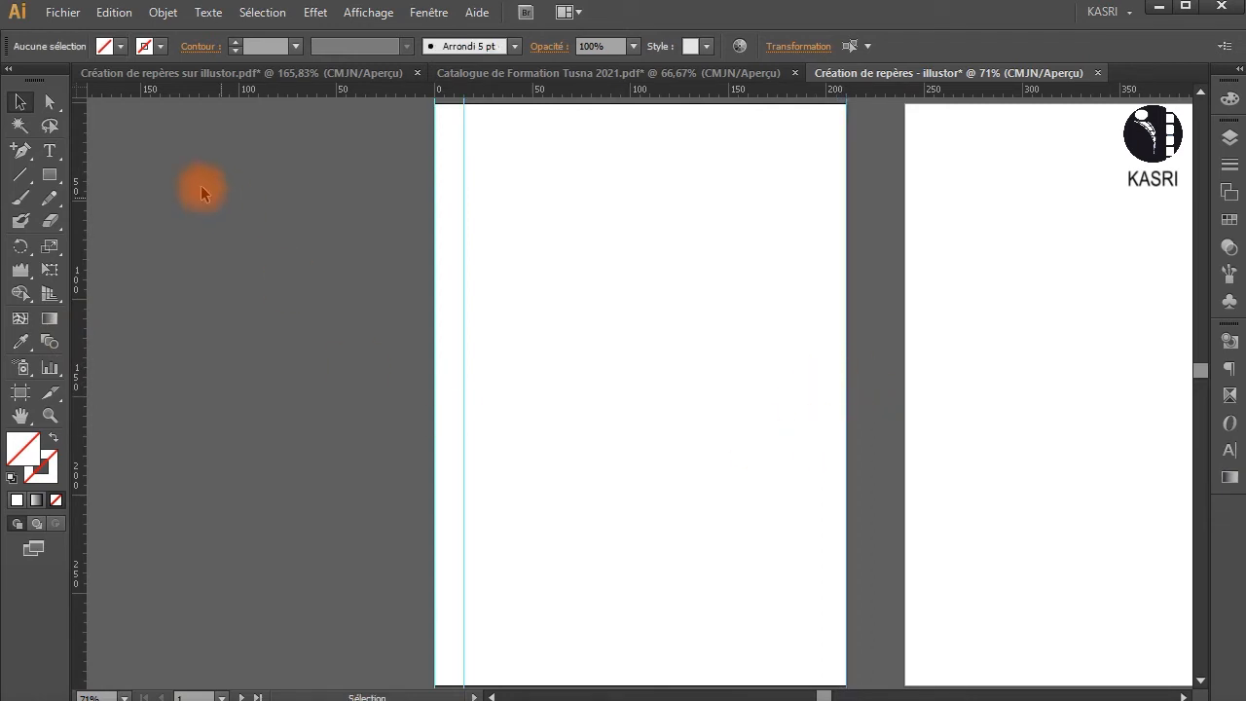
pyautogui.doubleClick(20, 103)
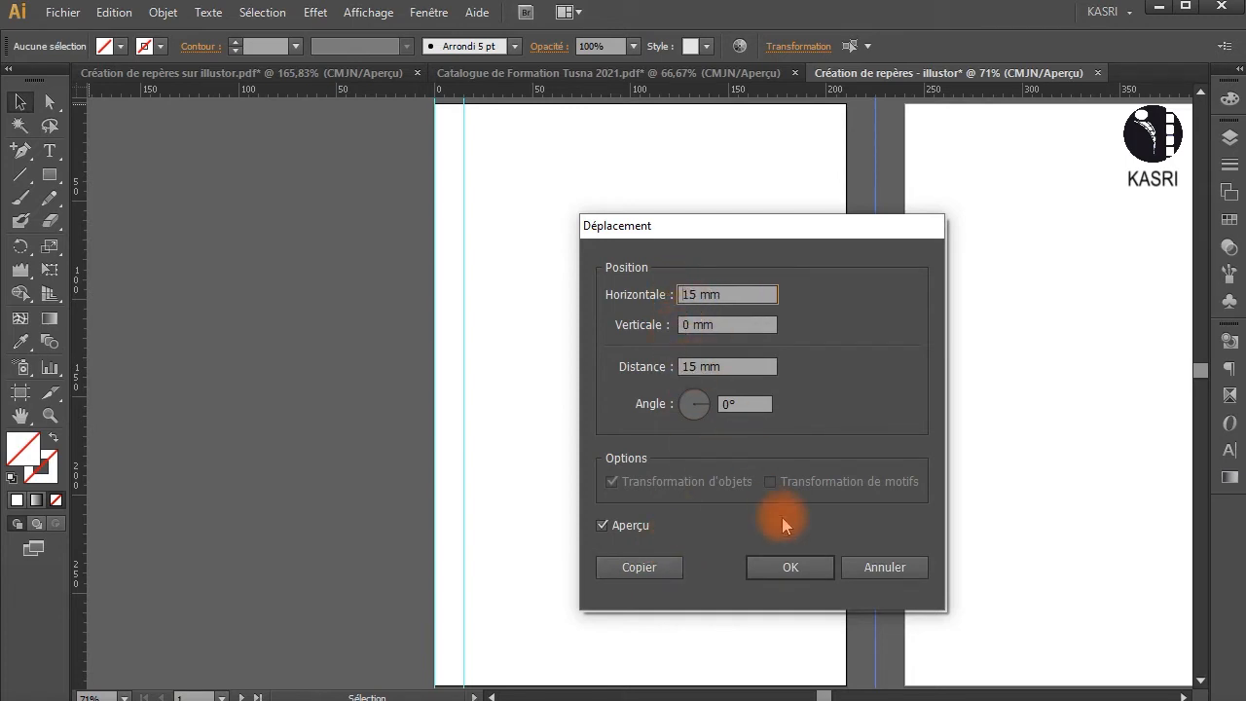
pyautogui.write('-')
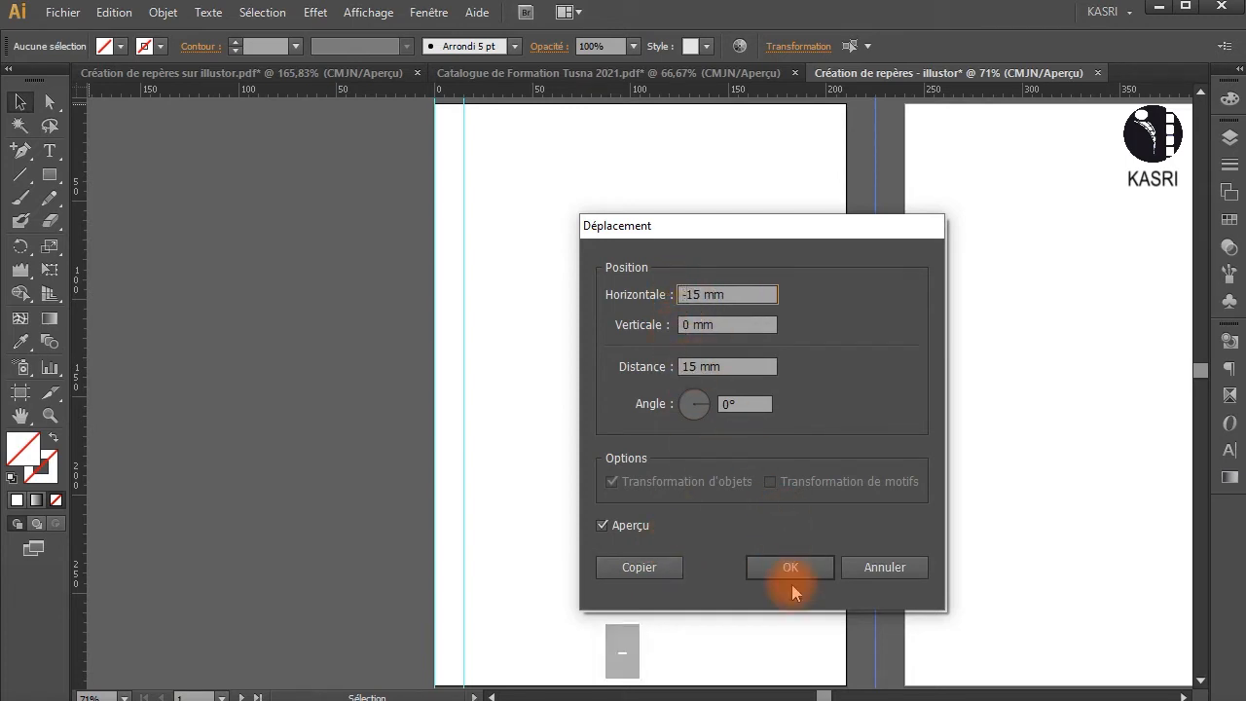
pyautogui.click(643, 568)
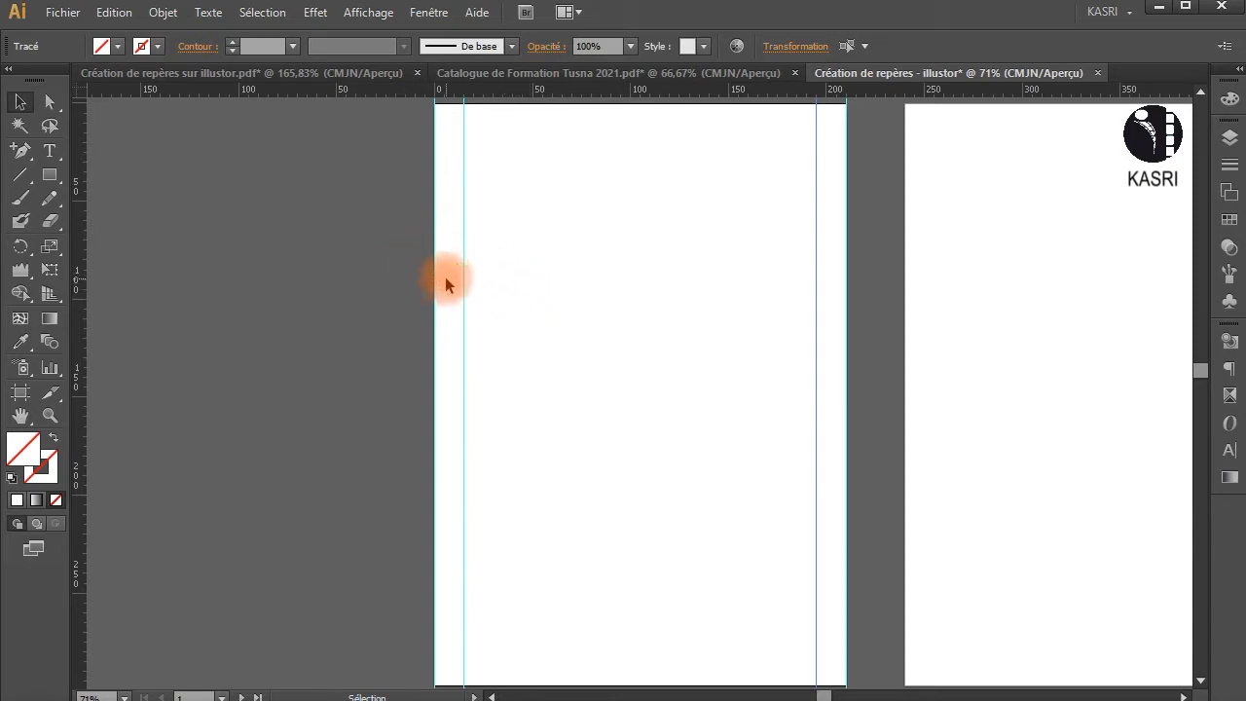
# Step: Select the two inner margin guides together and check the width between them in their transformation values
pyautogui.moveTo(449, 286); pyautogui.dragTo(828, 356)
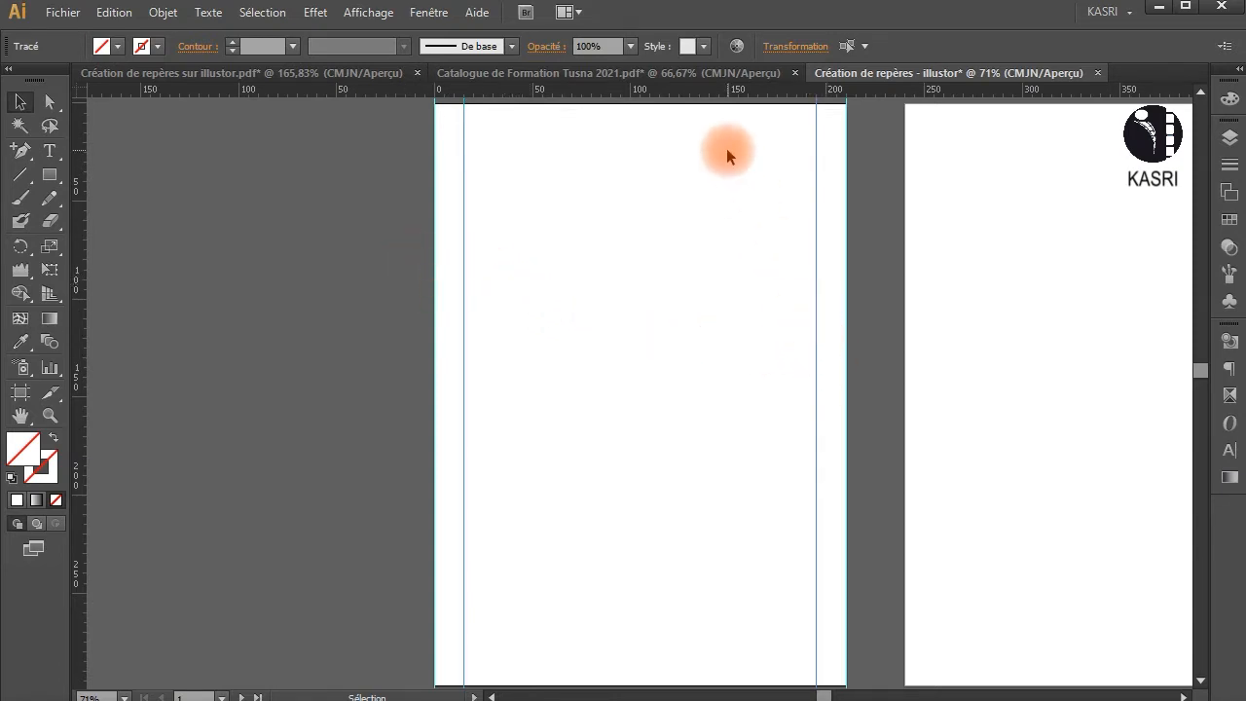
pyautogui.click(789, 47)
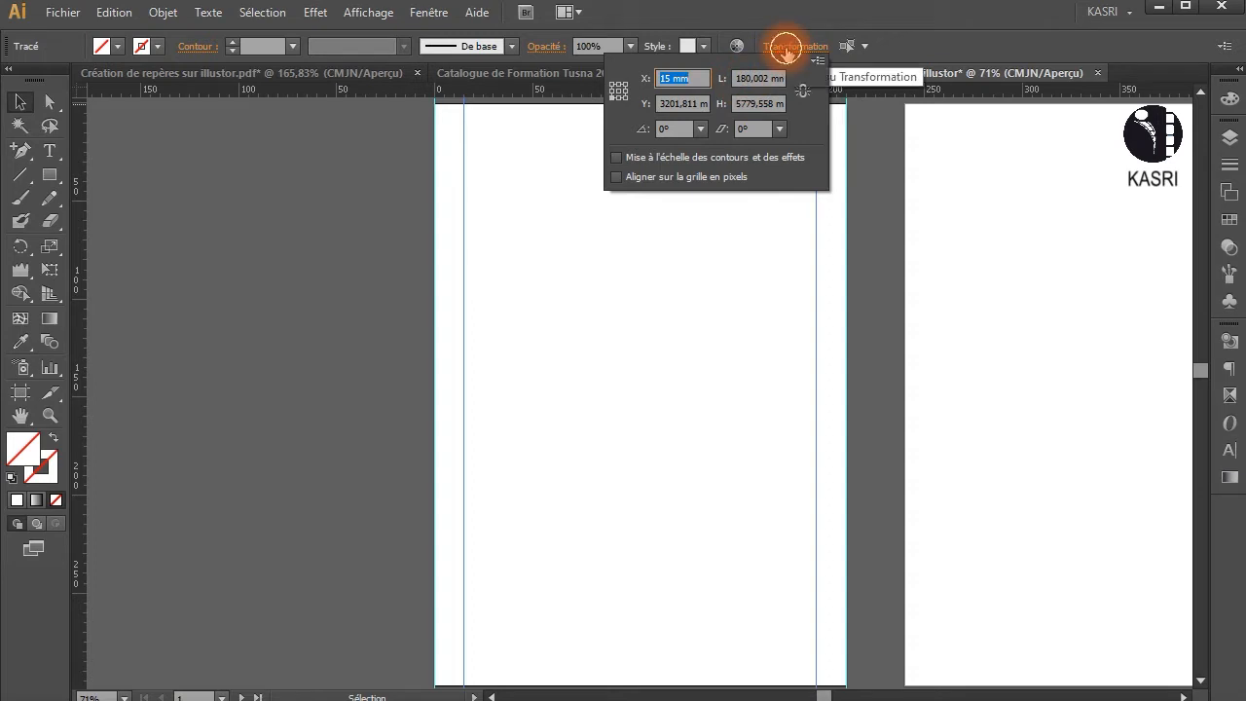
pyautogui.click(789, 45)
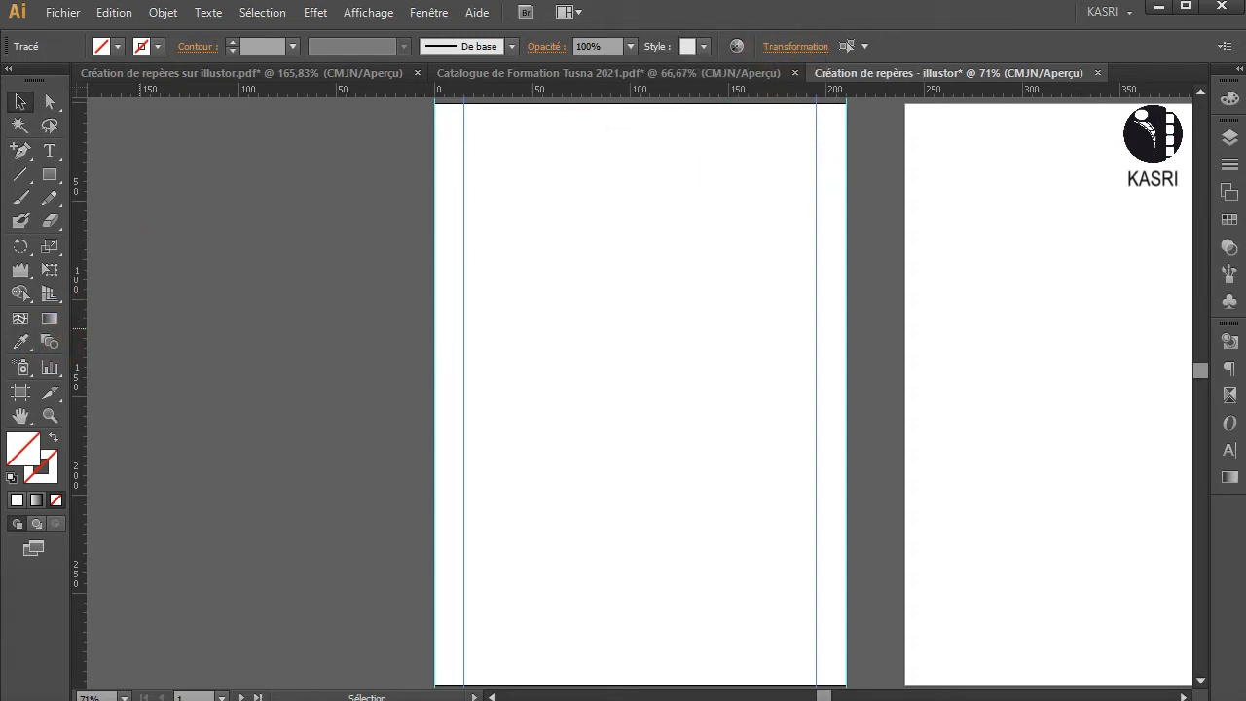
pyautogui.moveTo(5, 633); pyautogui.dragTo(42, 591)
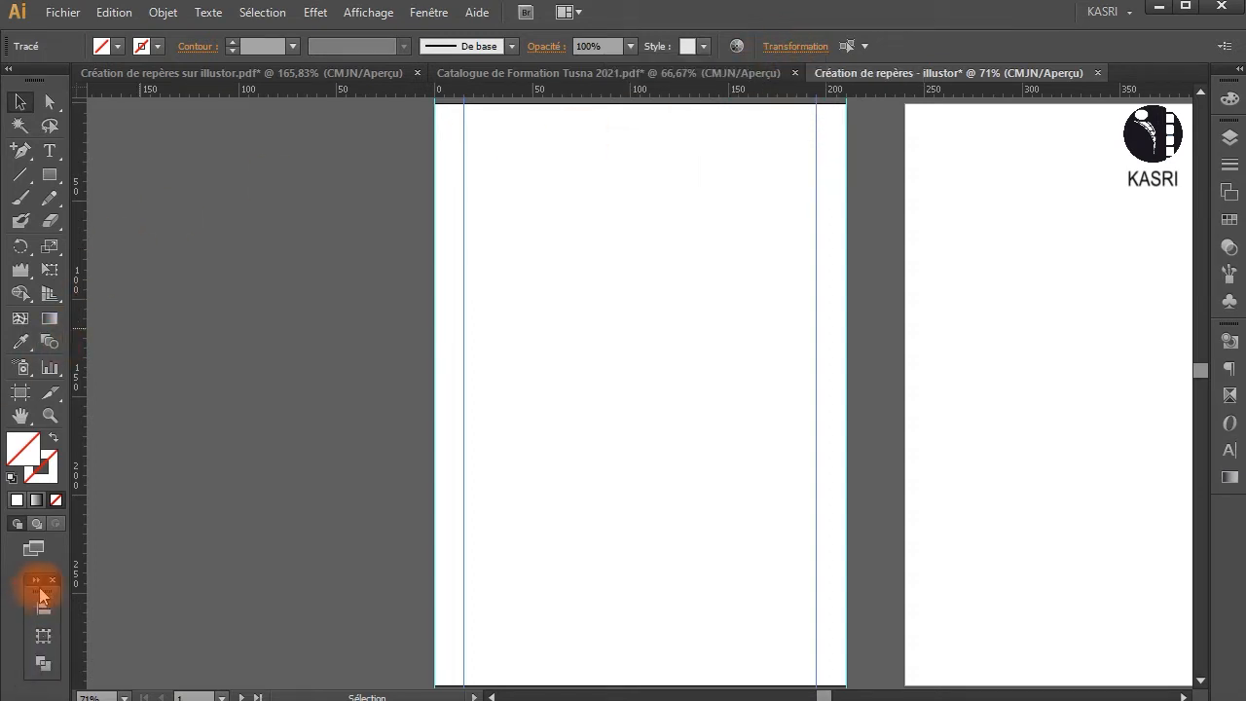
pyautogui.click(43, 638)
pyautogui.click(205, 620)
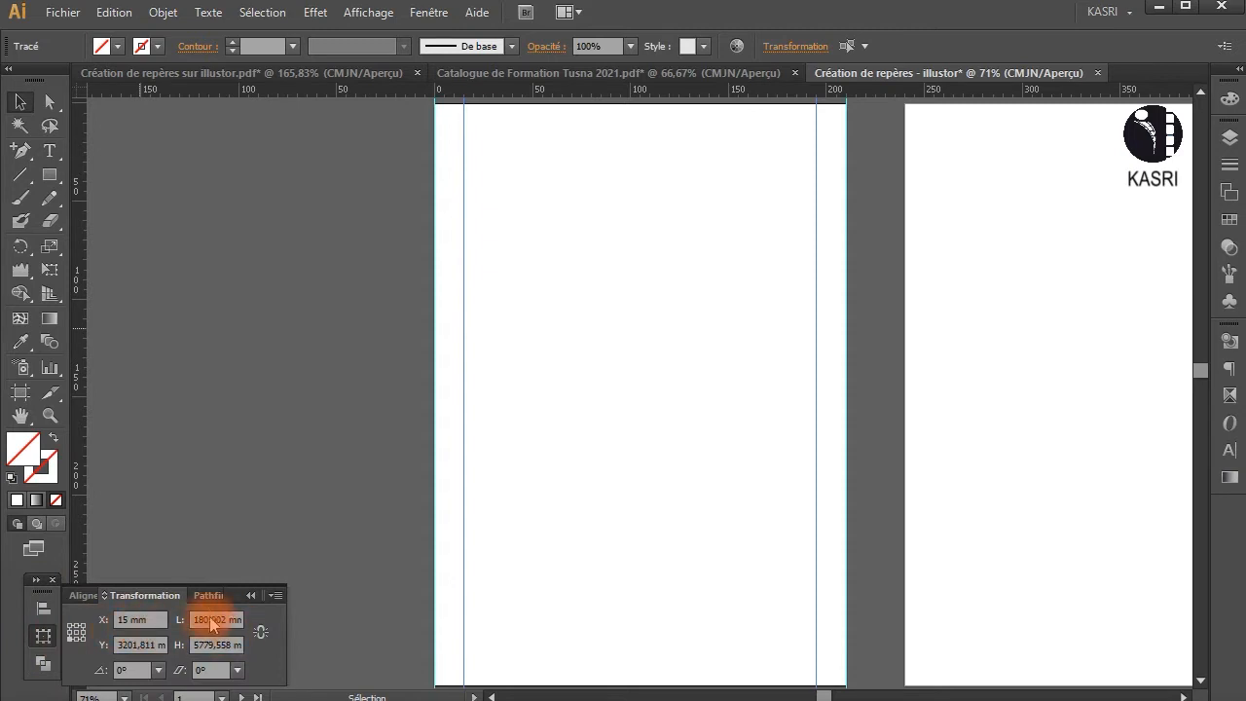
pyautogui.click(477, 212)
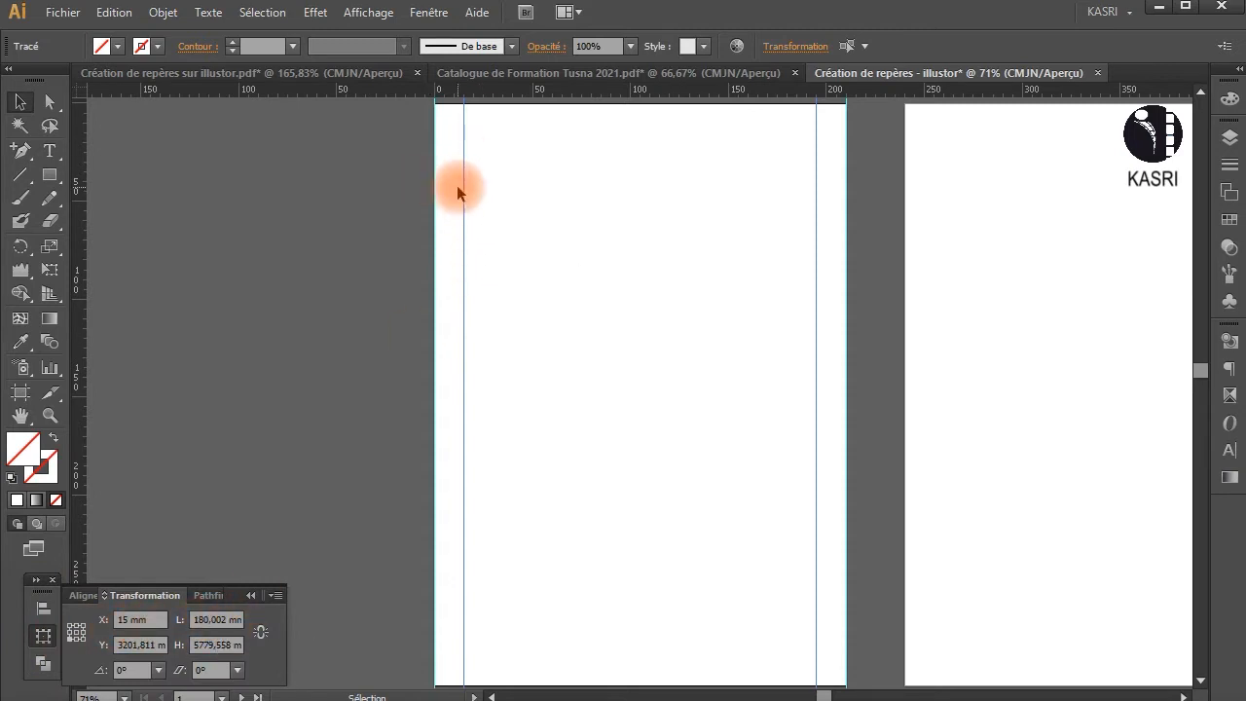
pyautogui.click(458, 240)
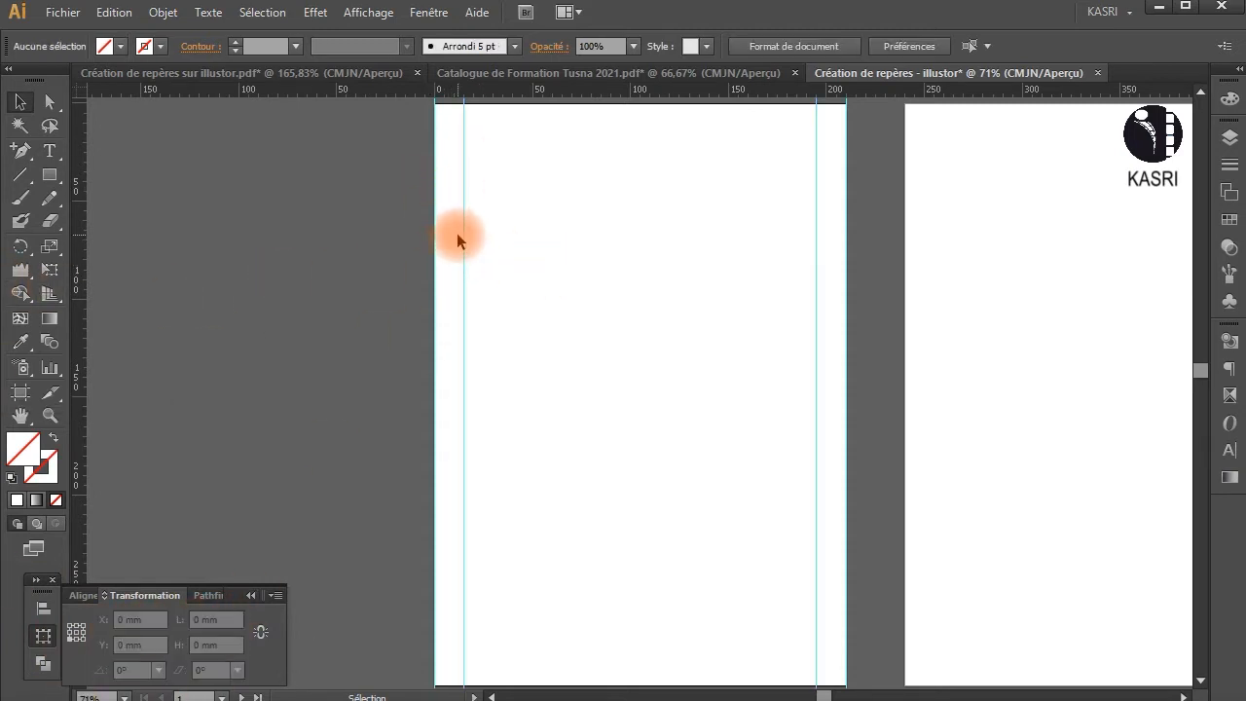
# Step: Make a copy of the first artboard's left margin guide moved 180/3 mm horizontally and 0 mm vertically
pyautogui.moveTo(456, 218); pyautogui.dragTo(487, 264)
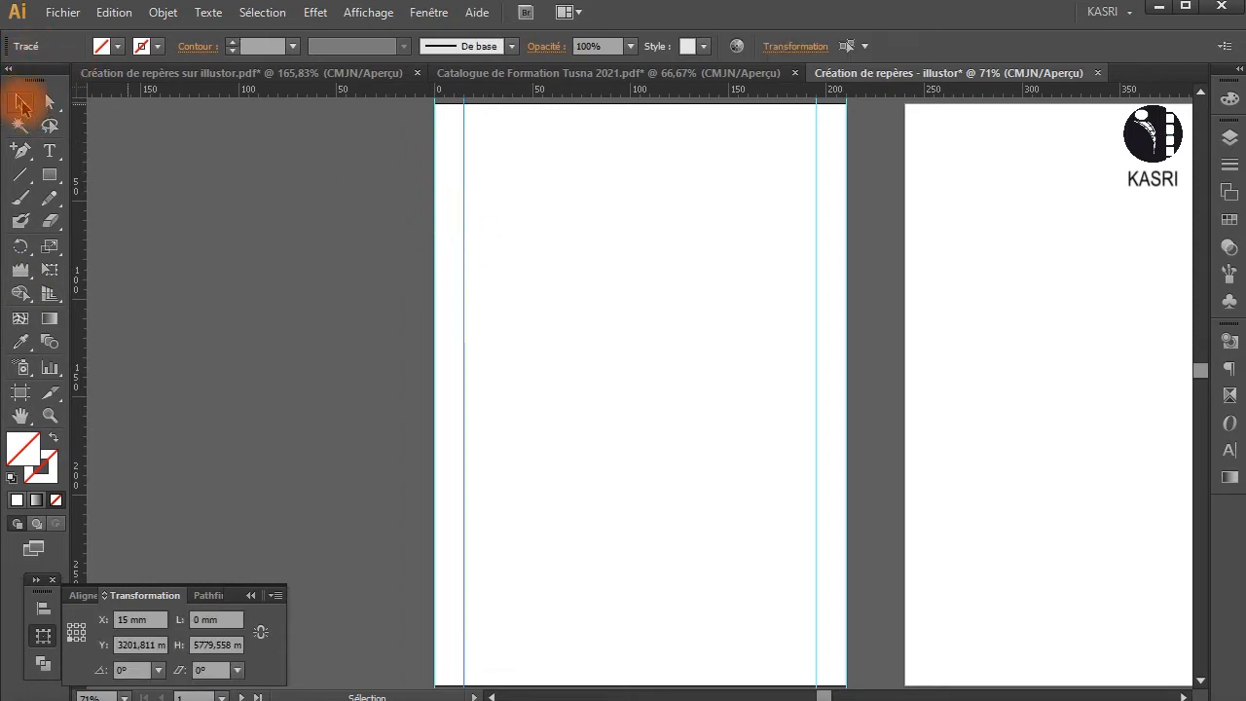
pyautogui.doubleClick(21, 104)
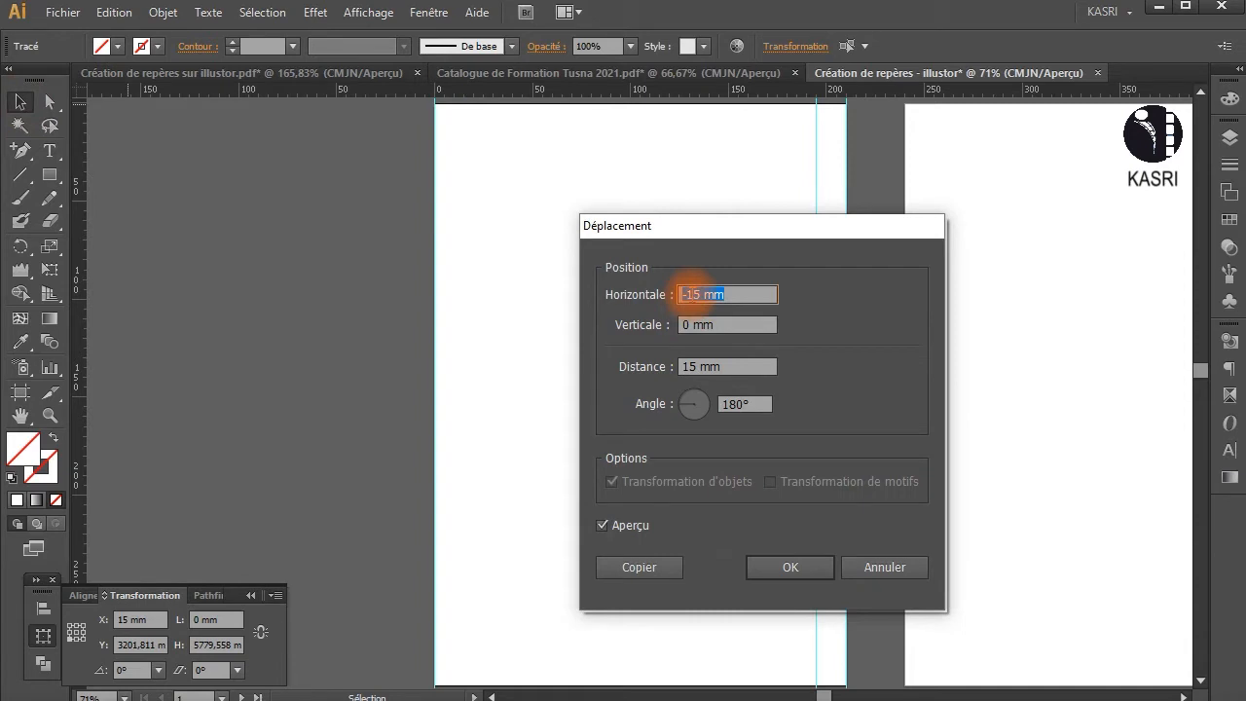
pyautogui.write('1')
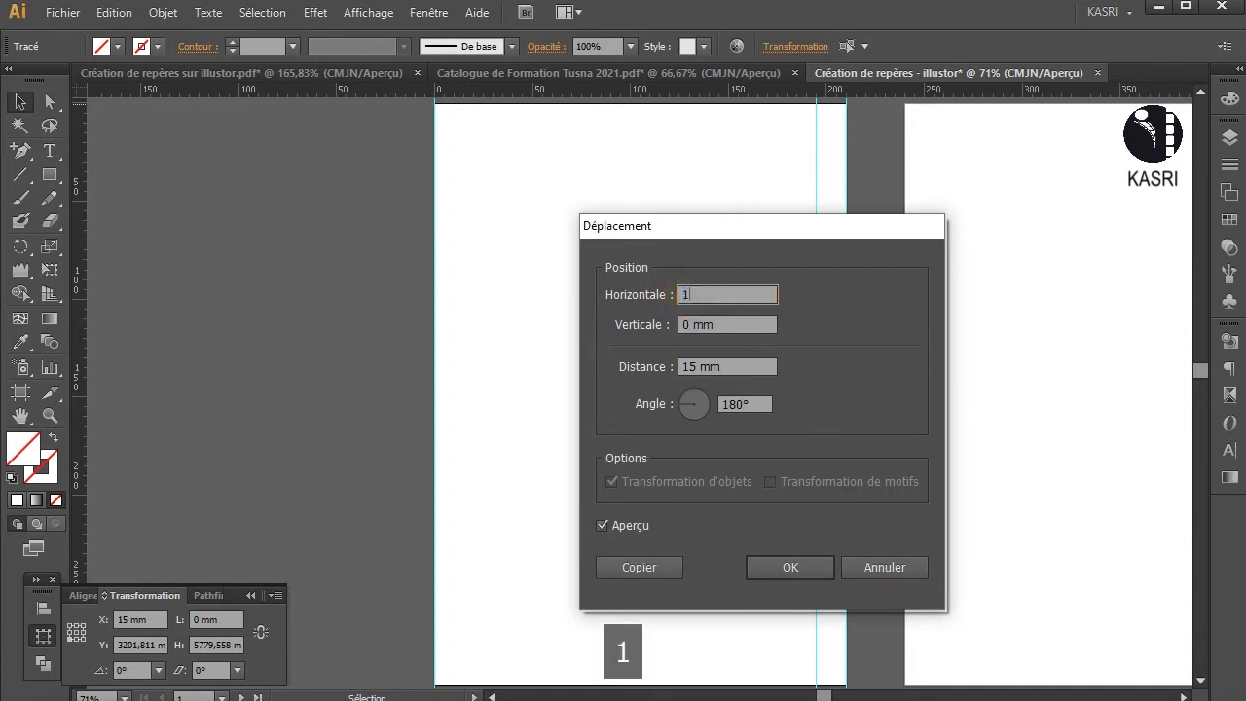
pyautogui.write('80/3')
pyautogui.click(697, 292)
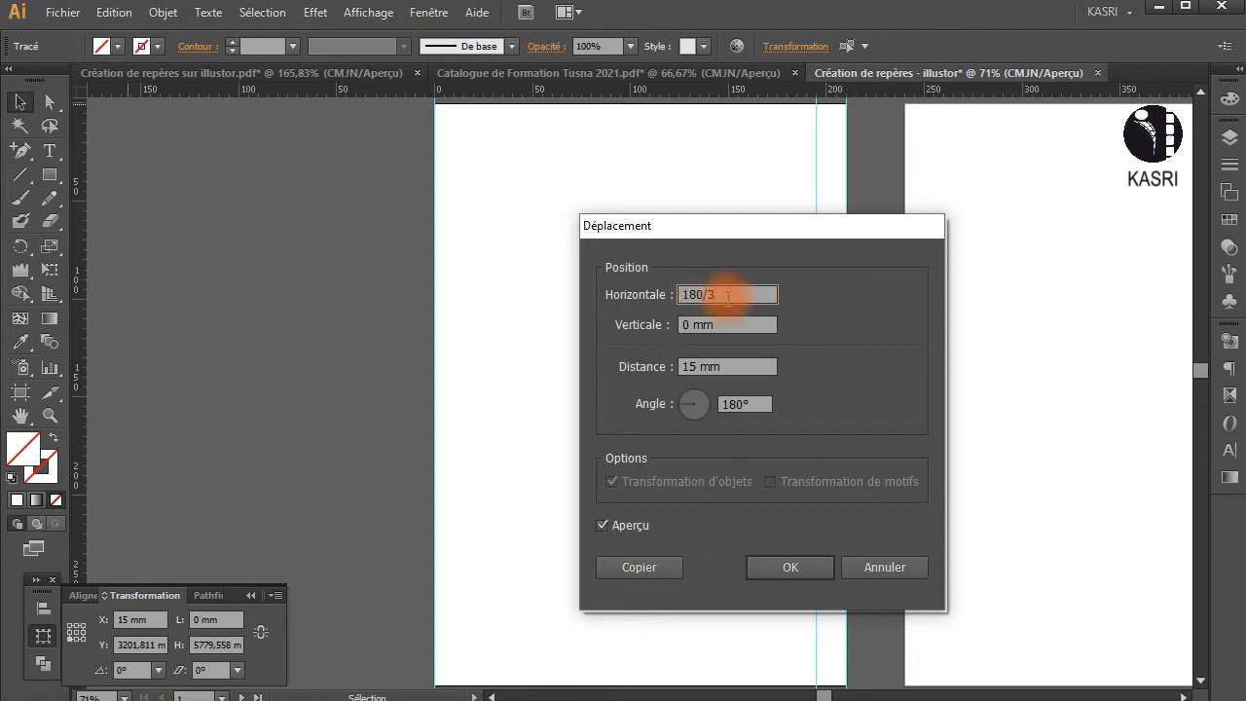
pyautogui.press('BackSpace')
pyautogui.write('2')
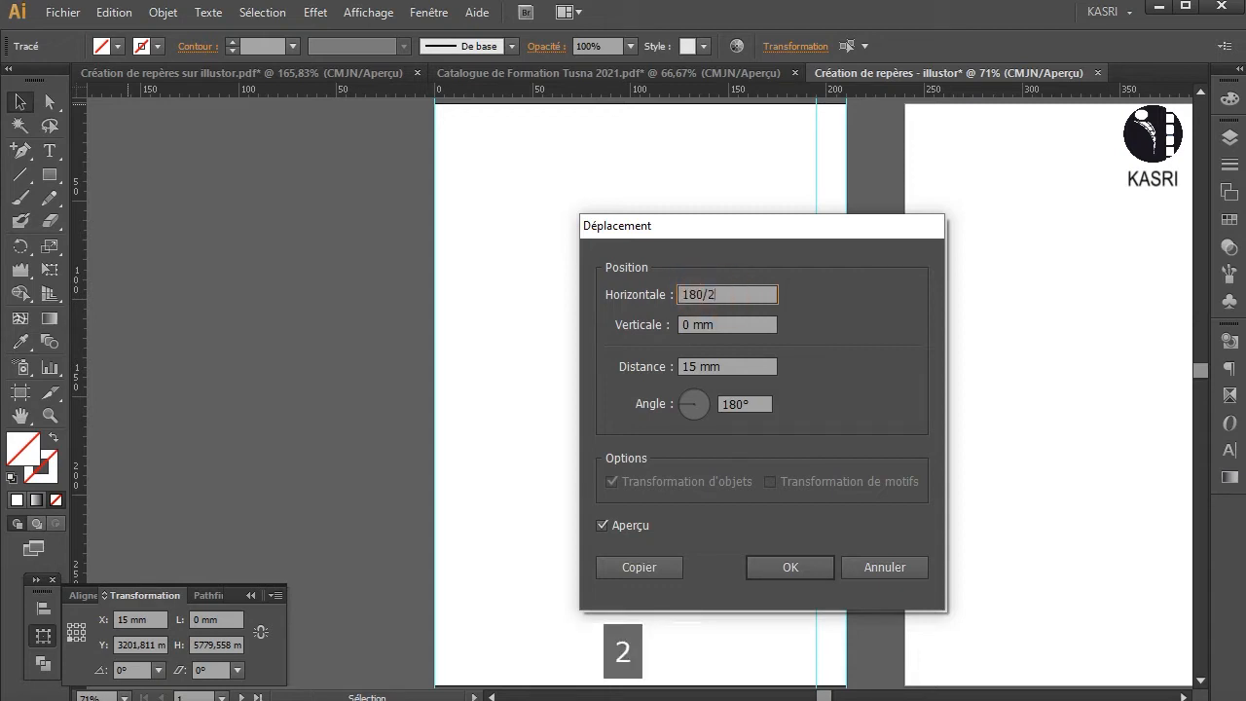
pyautogui.press('BackSpace')
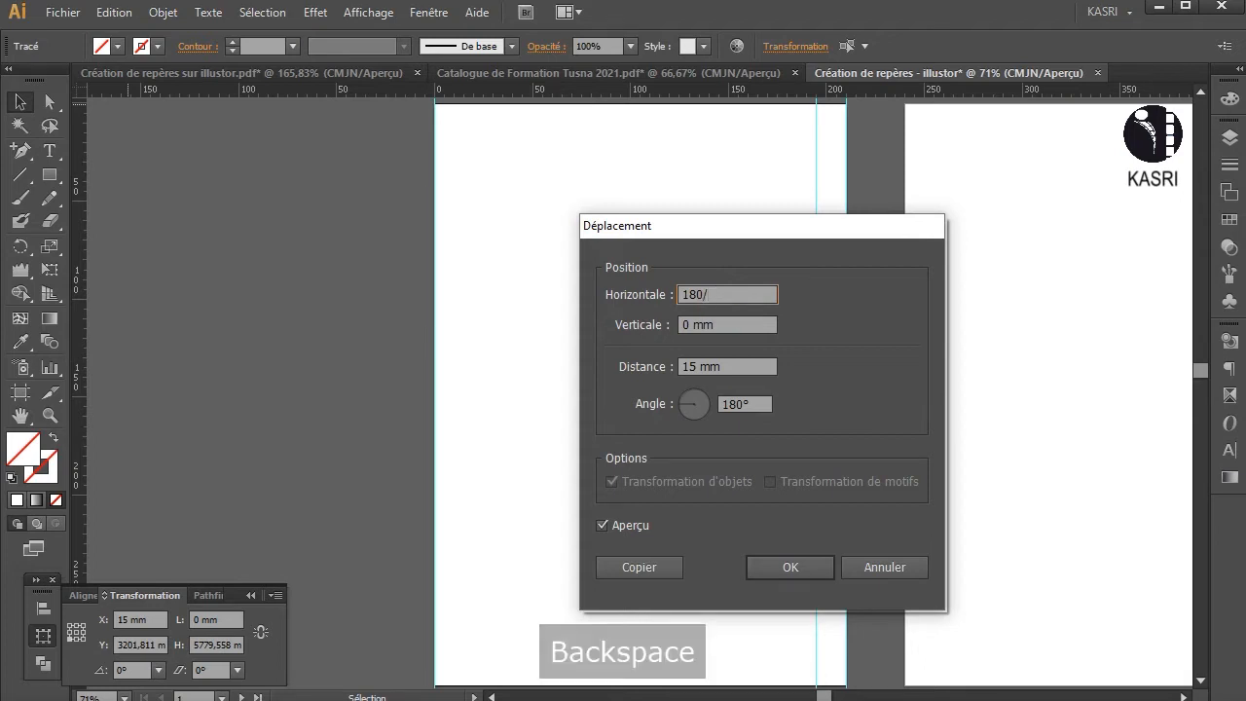
pyautogui.write('3')
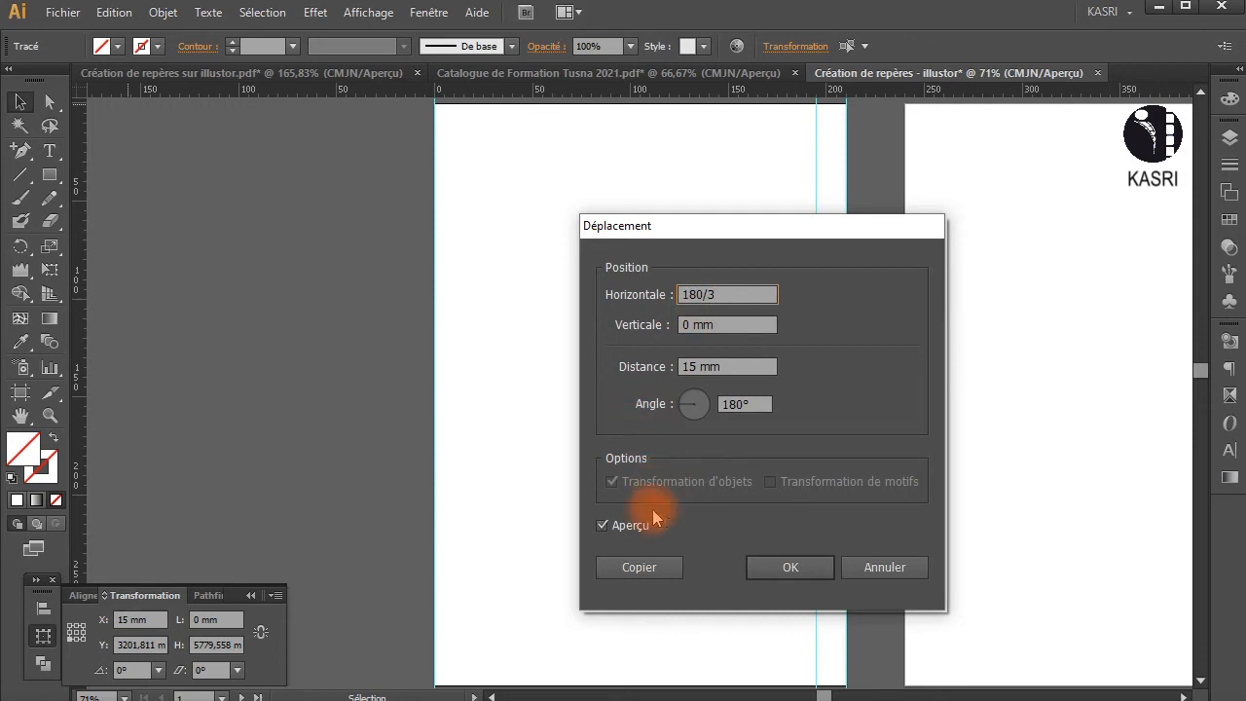
pyautogui.click(636, 571)
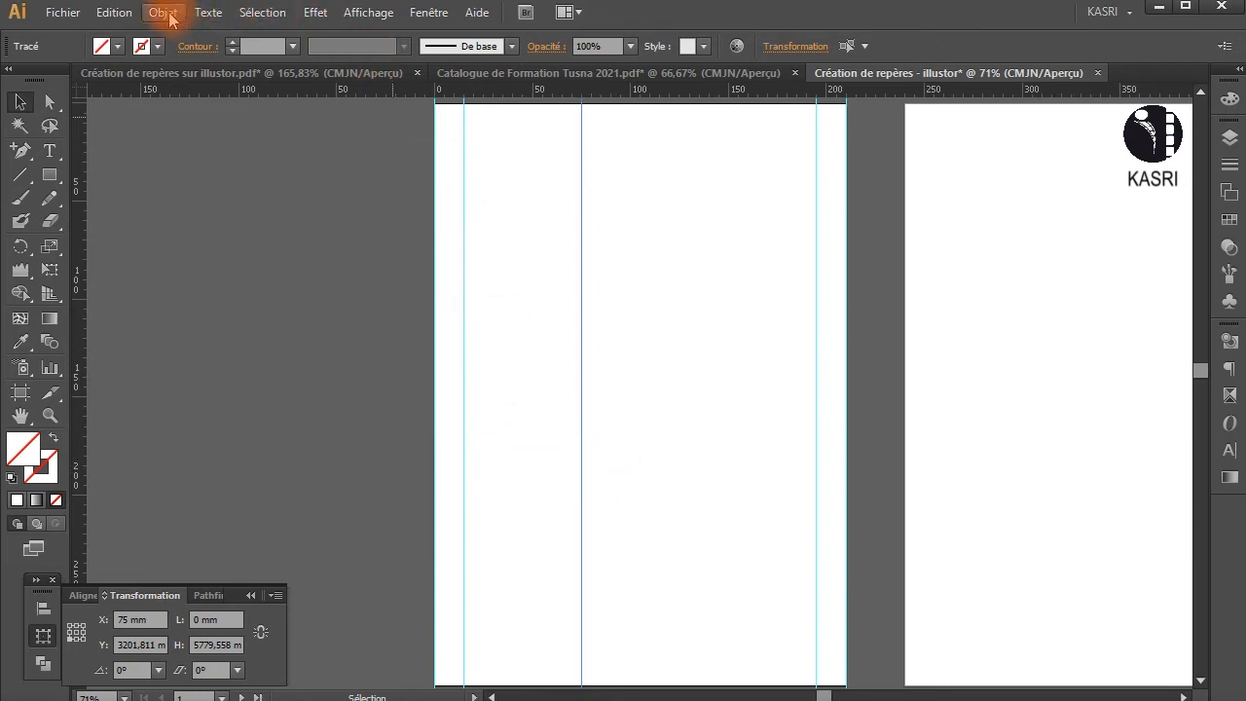
# Step: Repeat the guide copy once to add the second inner column guide, and clear the selection
pyautogui.hotkey('ctrl', 'd')
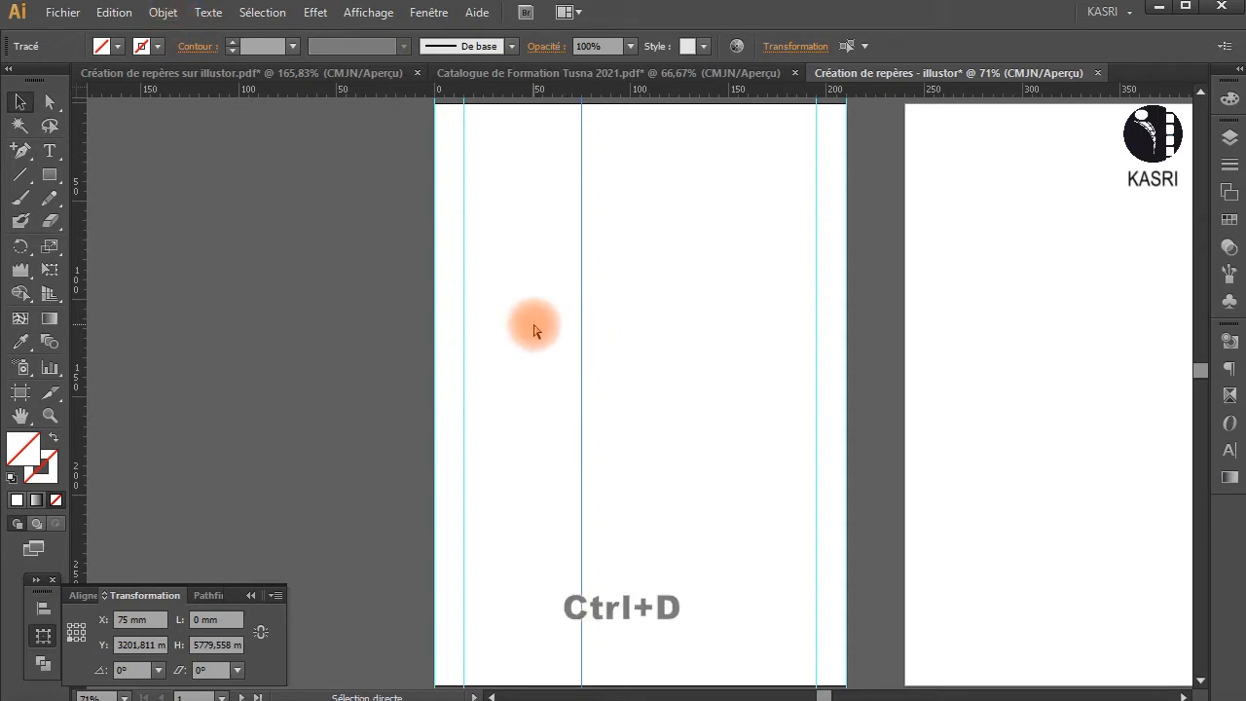
pyautogui.hotkey('ctrl', 'd')
pyautogui.click(547, 348)
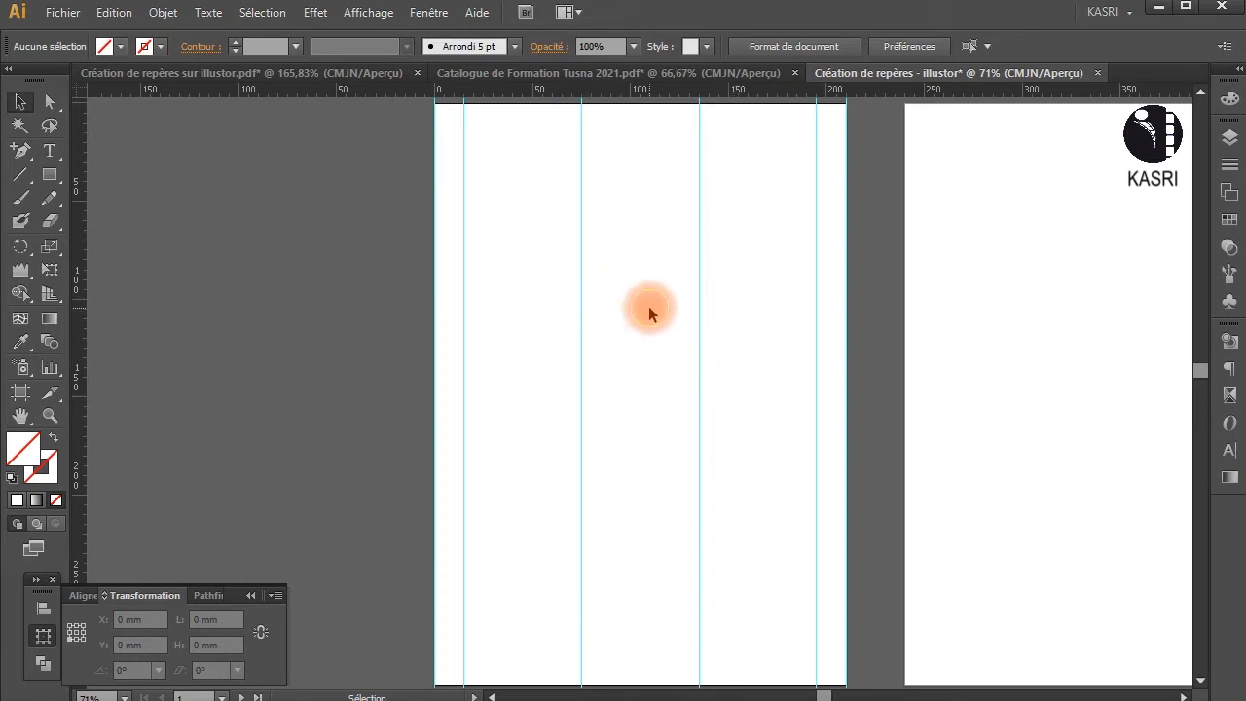
# Step: Place a horizontal guide on the first artboard's top edge and select it
pyautogui.scroll(1, 639, 287)
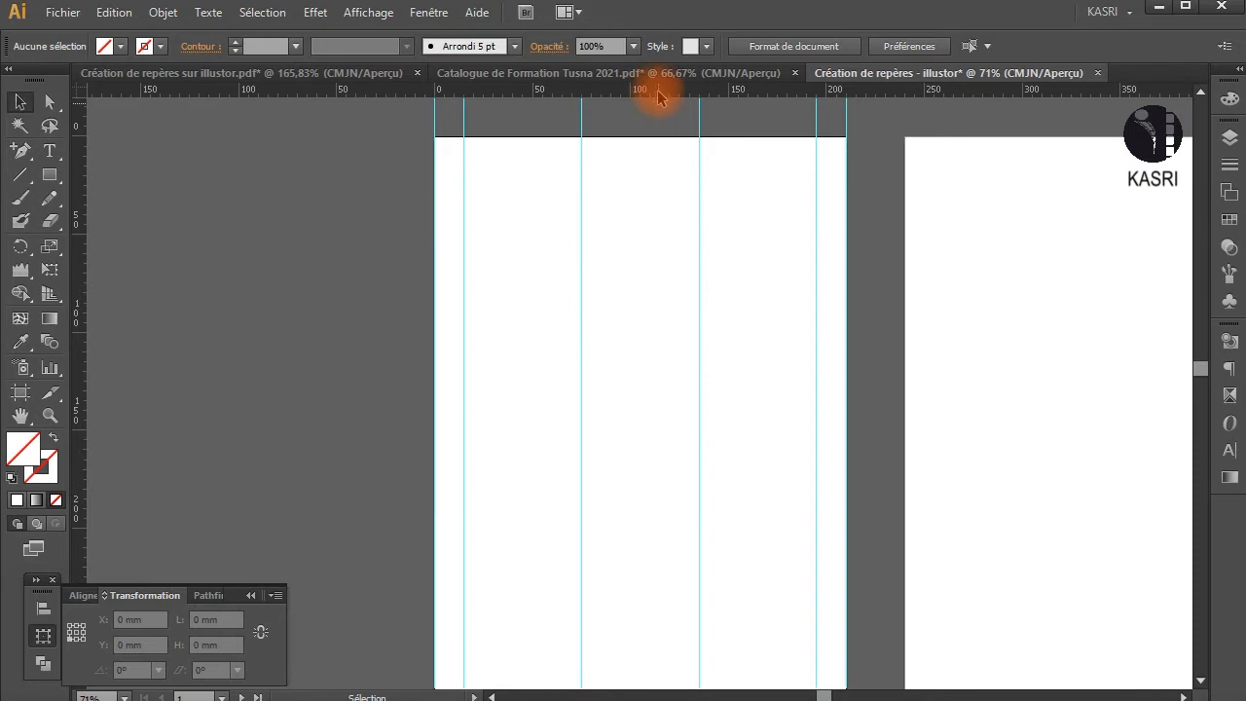
pyautogui.moveTo(660, 92); pyautogui.dragTo(659, 137)
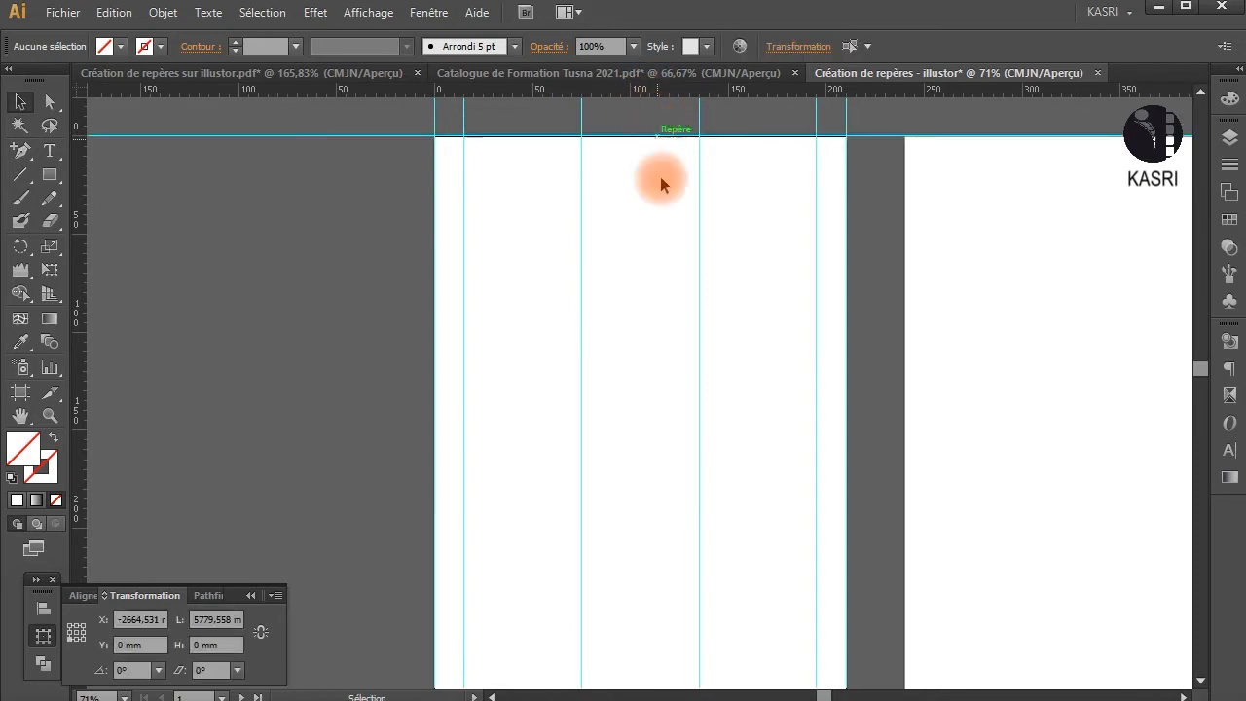
pyautogui.click(256, 135)
pyautogui.click(23, 105)
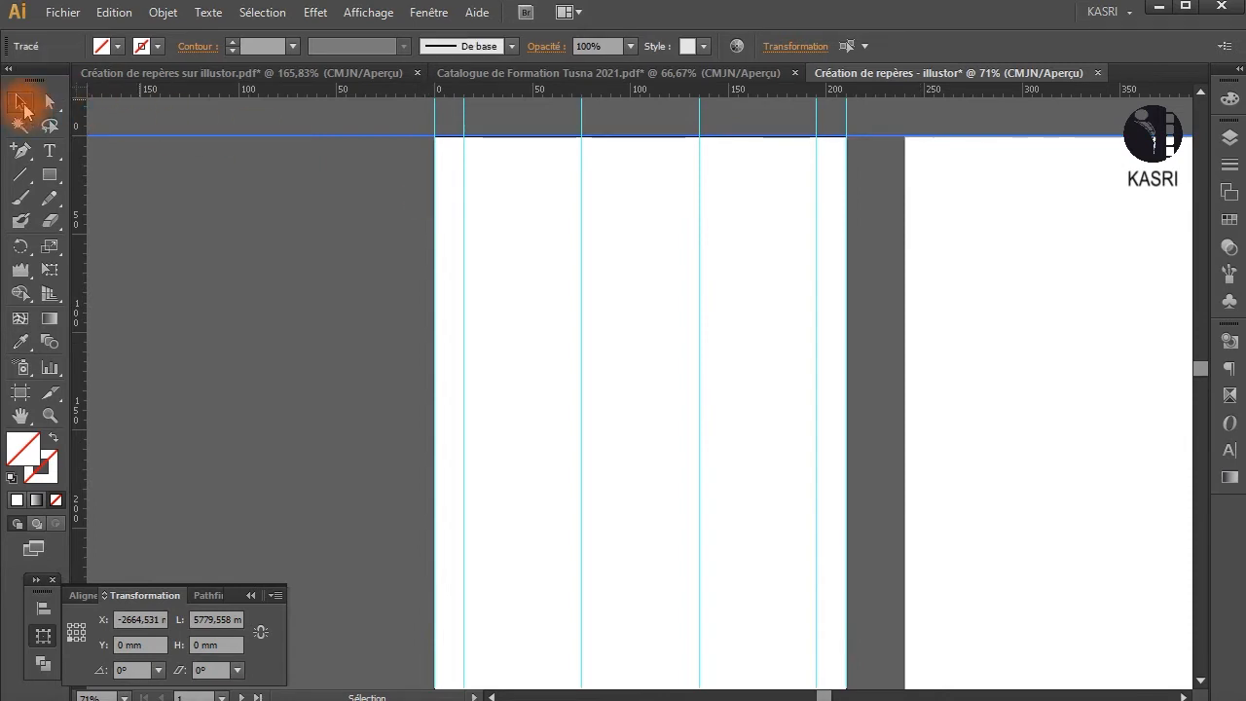
# Step: Make a copy of the top edge guide moved 0 mm horizontally and 15 mm vertically, checking its preview
pyautogui.doubleClick(24, 105)
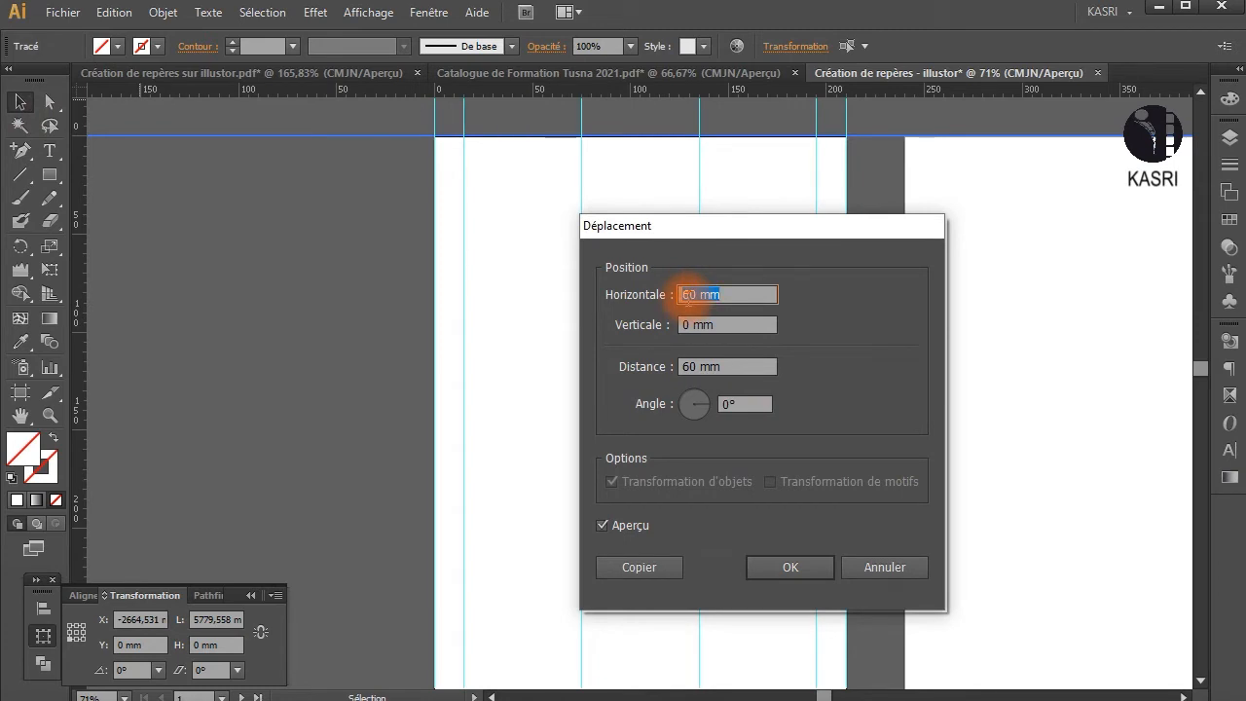
pyautogui.write('0')
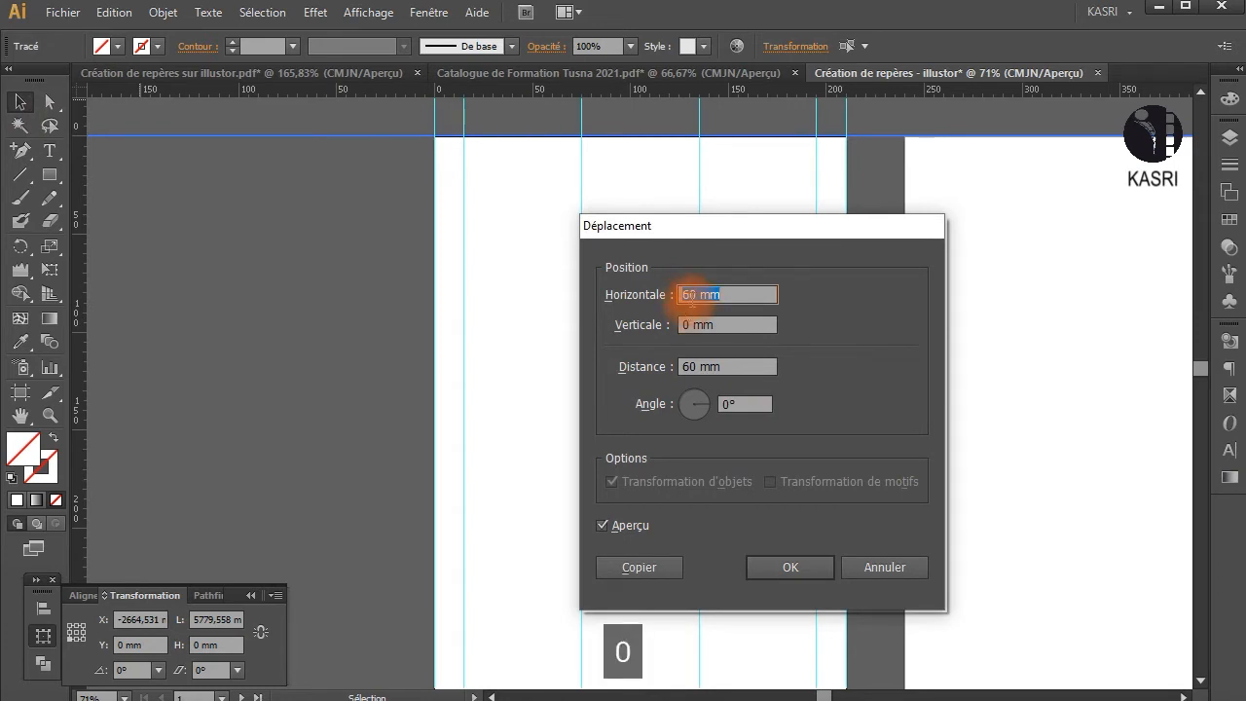
pyautogui.click(690, 296)
pyautogui.doubleClick(691, 295)
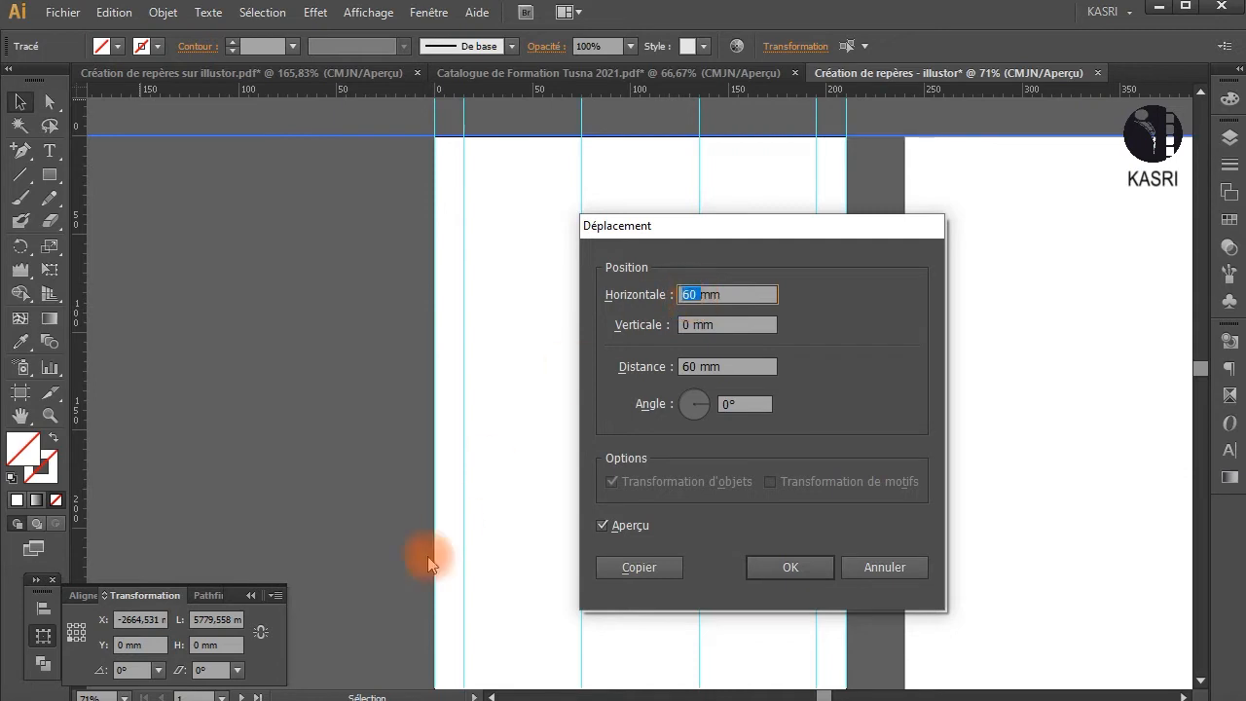
pyautogui.write('0')
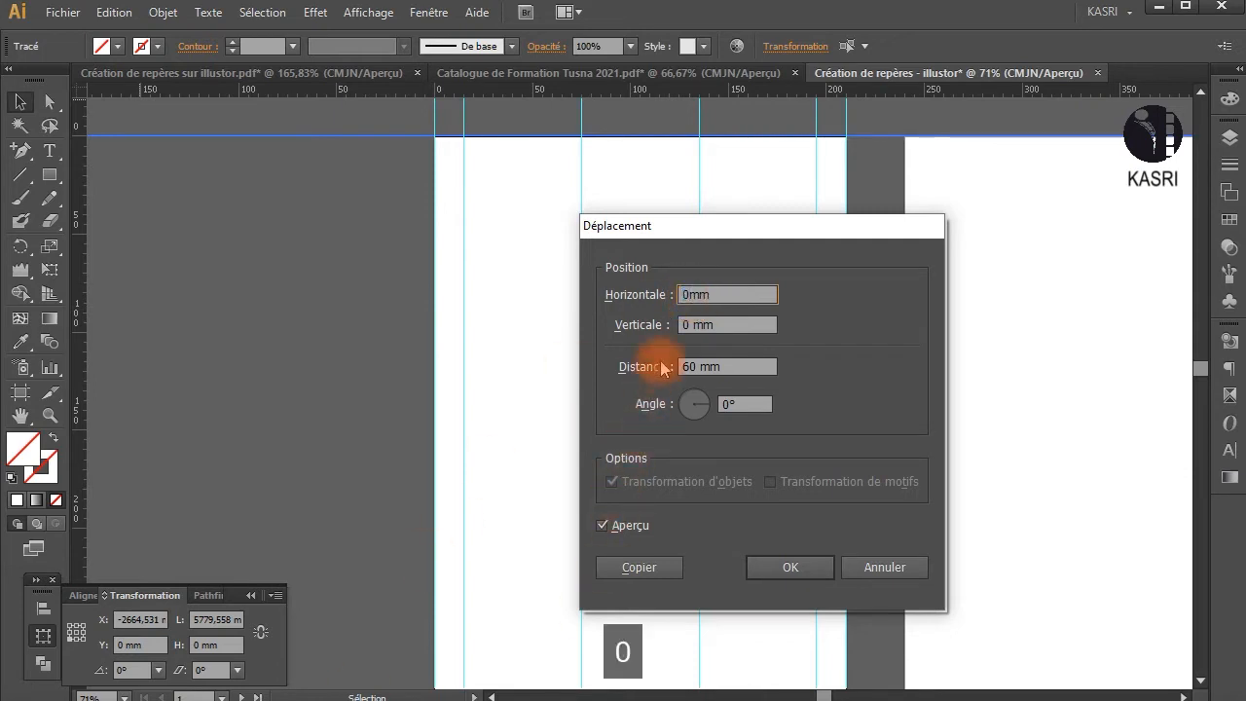
pyautogui.click(685, 325)
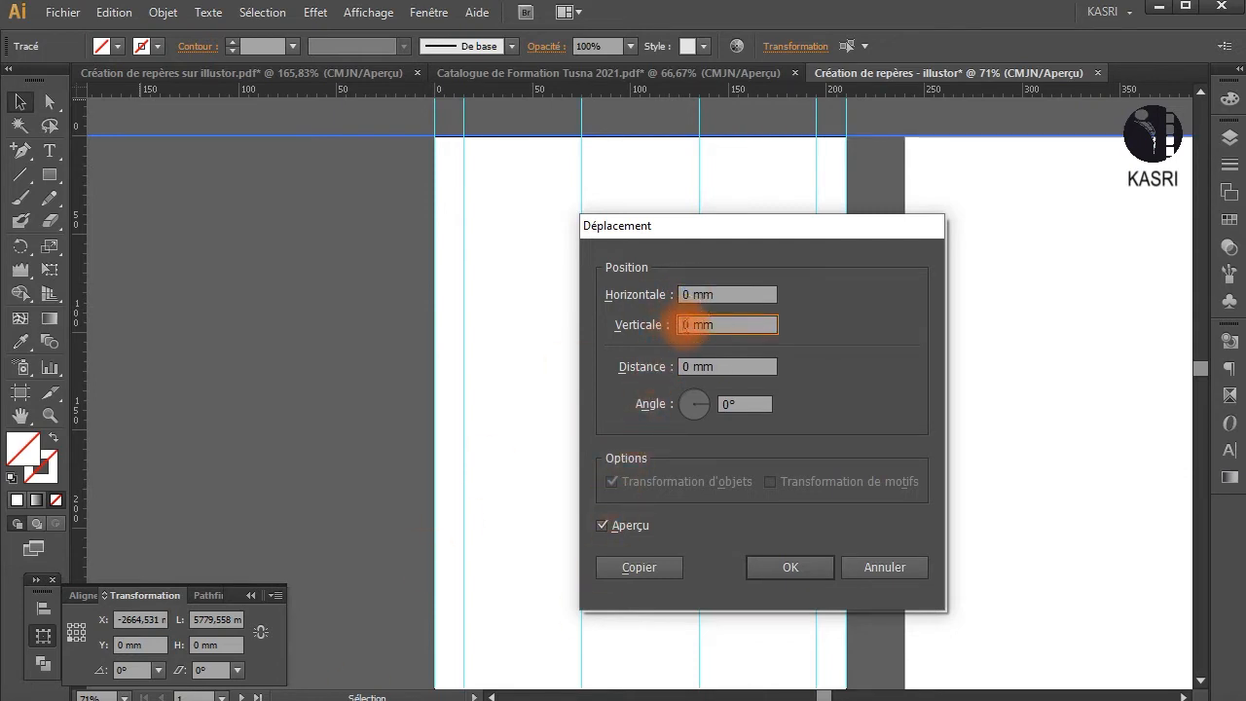
pyautogui.doubleClick(684, 325)
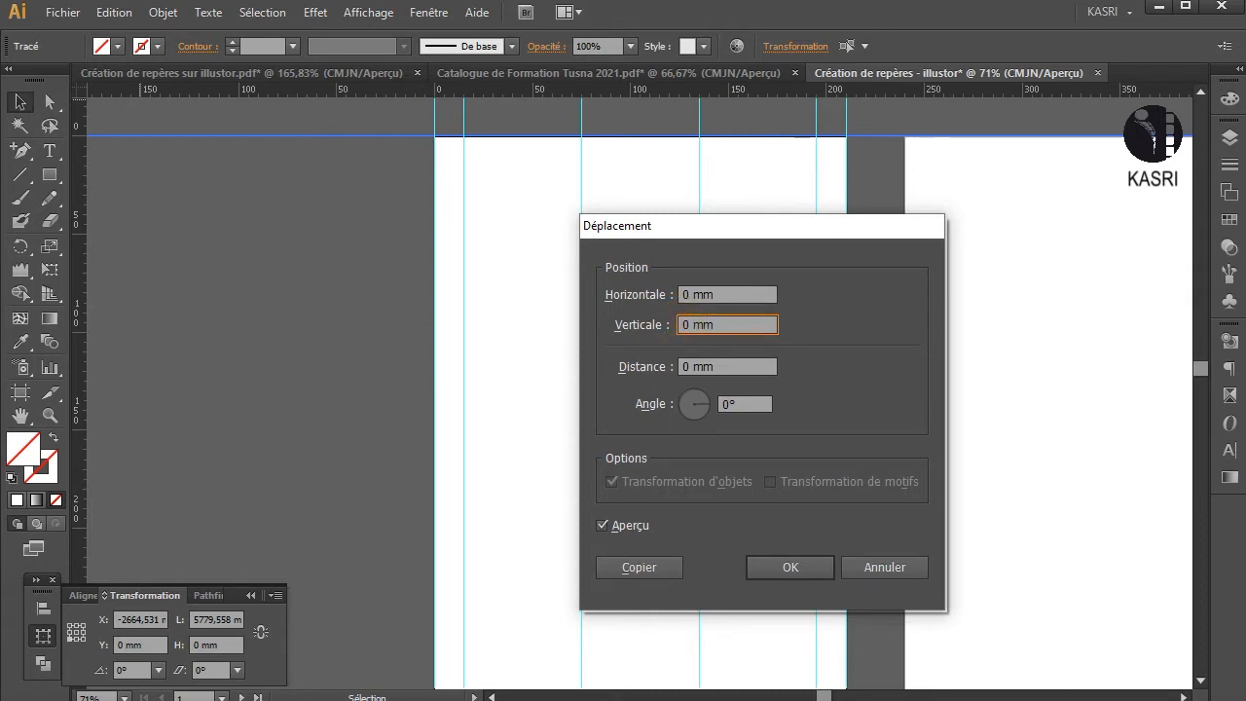
pyautogui.write('15')
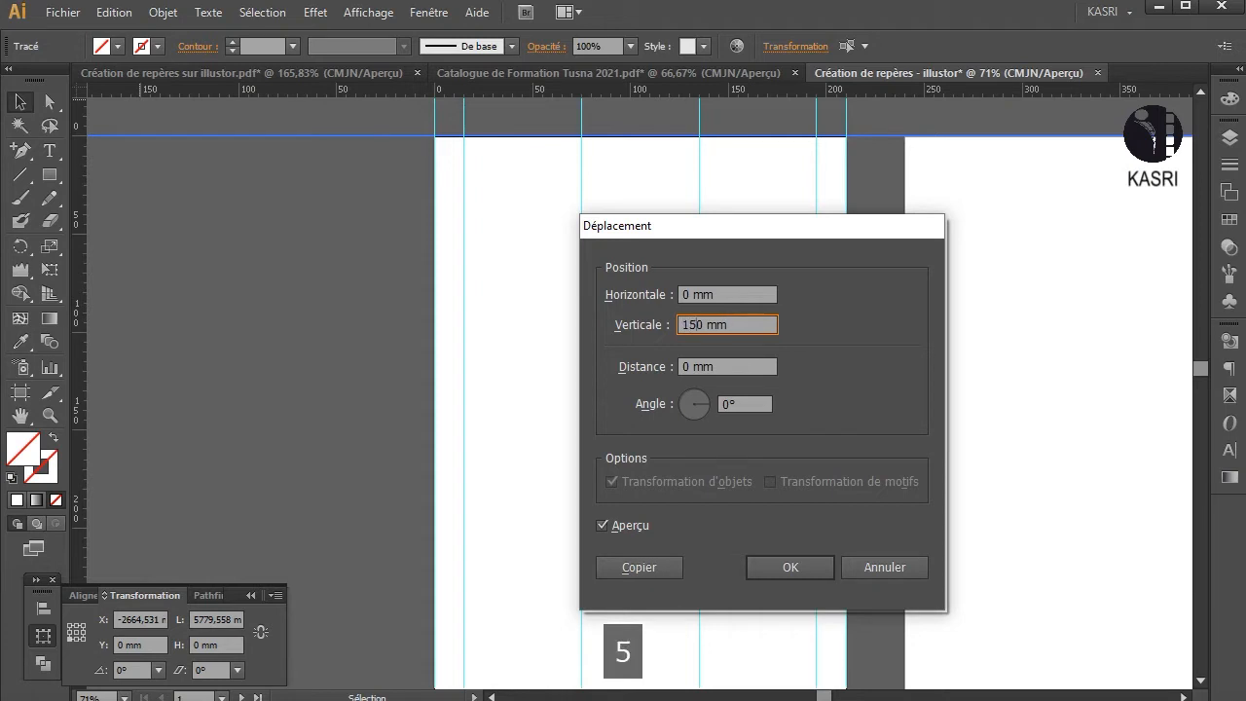
pyautogui.doubleClick(693, 325)
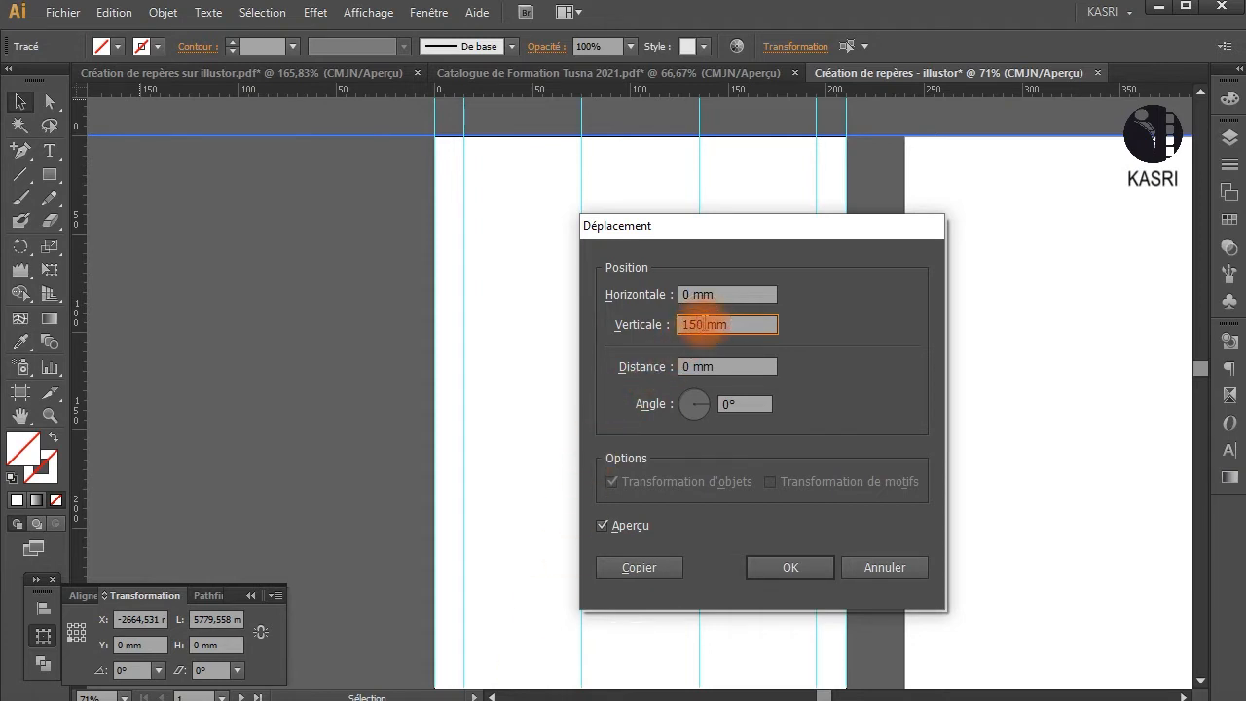
pyautogui.press('BackSpace')
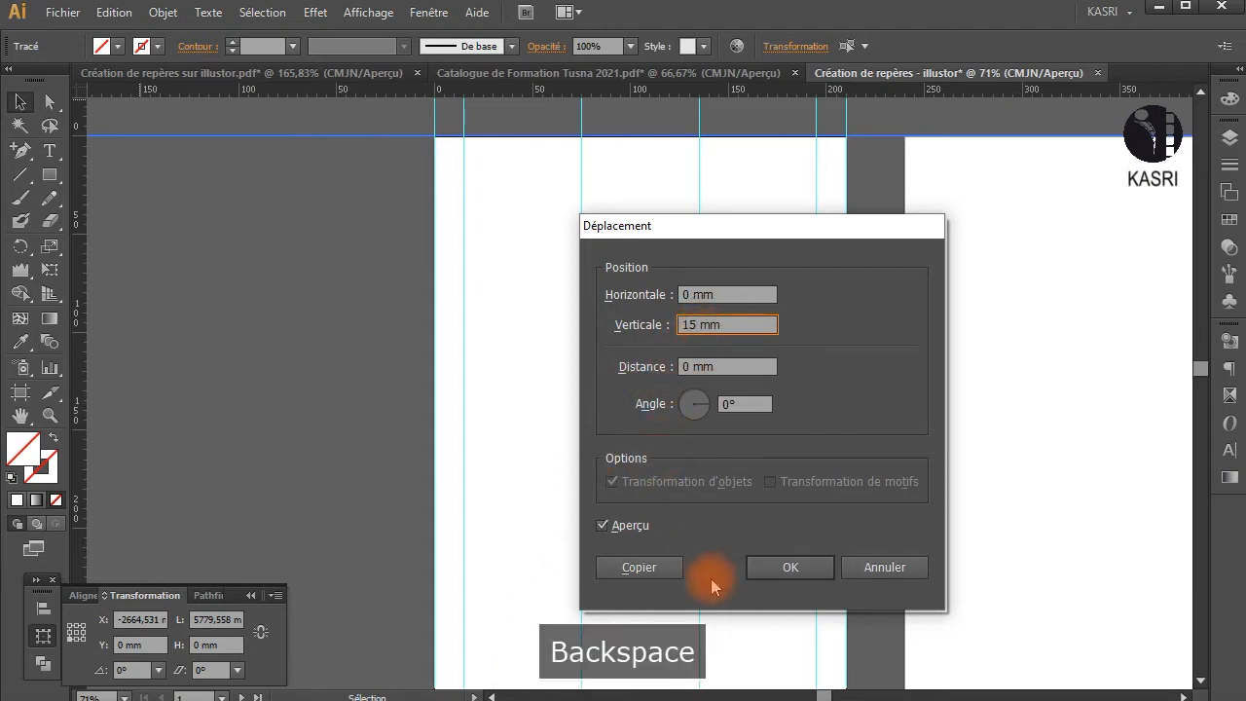
pyautogui.click(619, 531)
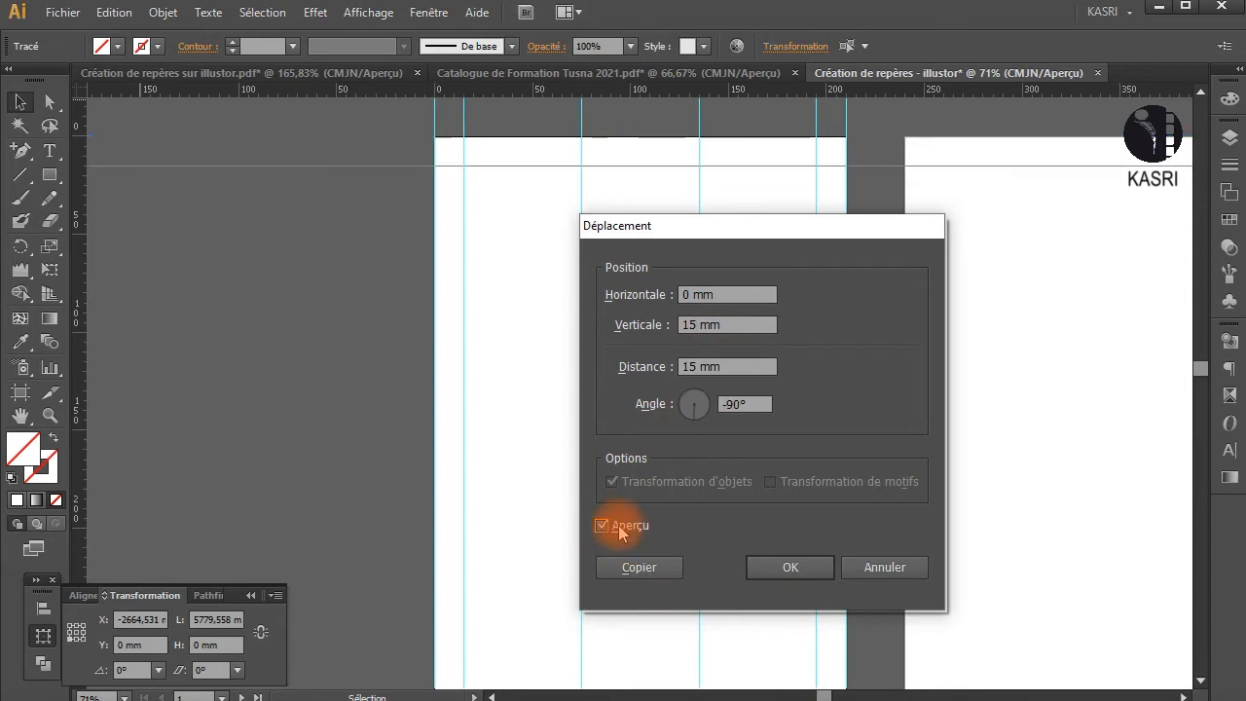
pyautogui.click(620, 531)
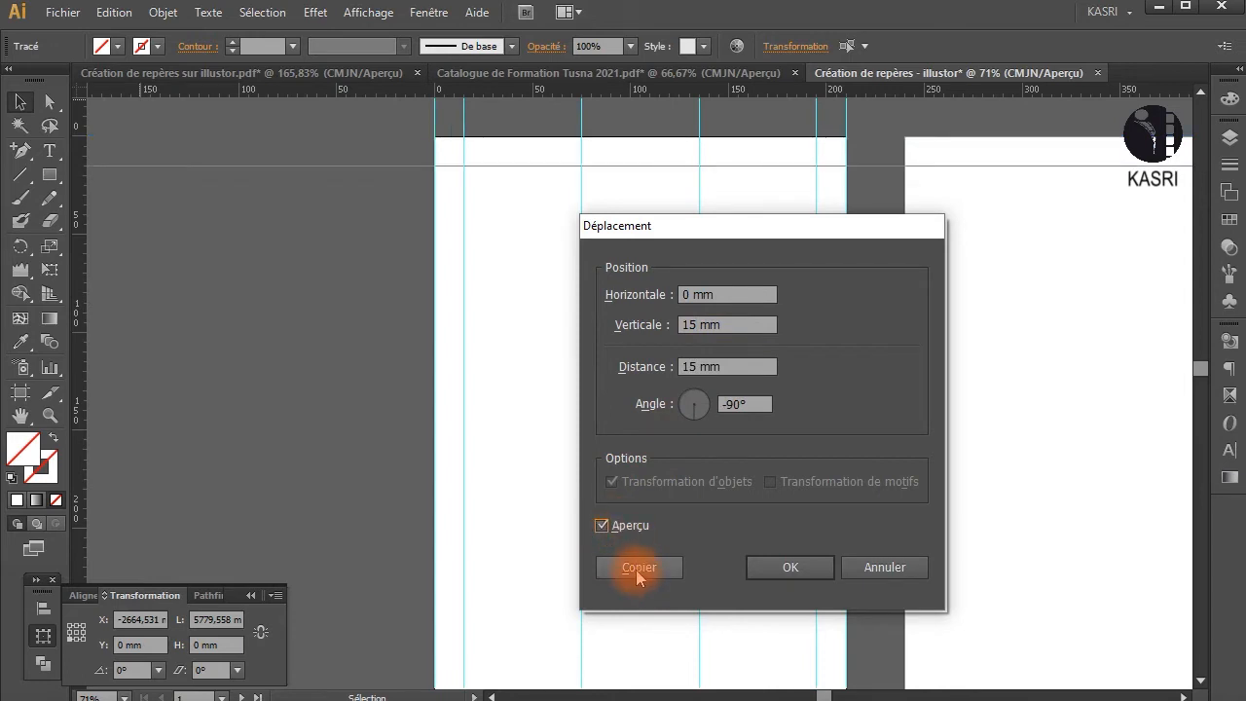
pyautogui.click(638, 570)
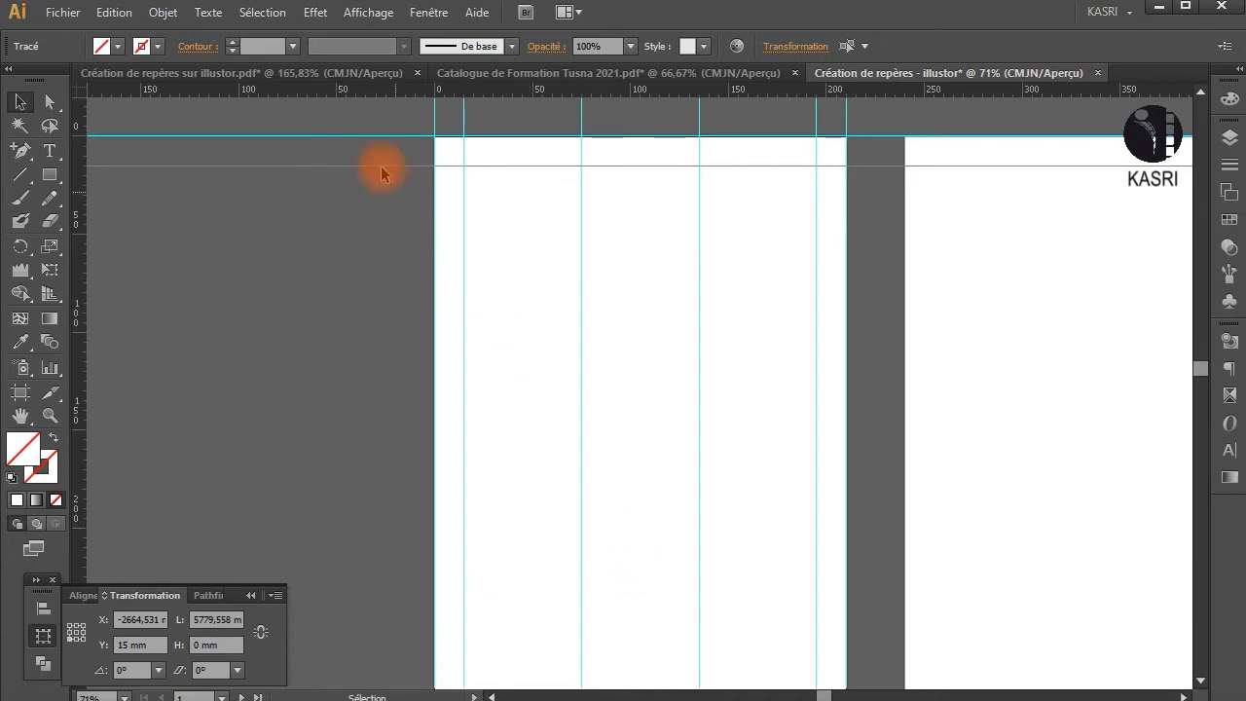
# Step: Place a horizontal guide on the first artboard's bottom edge and make a copy of it moved 15 mm at a 90° angle
pyautogui.moveTo(376, 92); pyautogui.dragTo(456, 626)
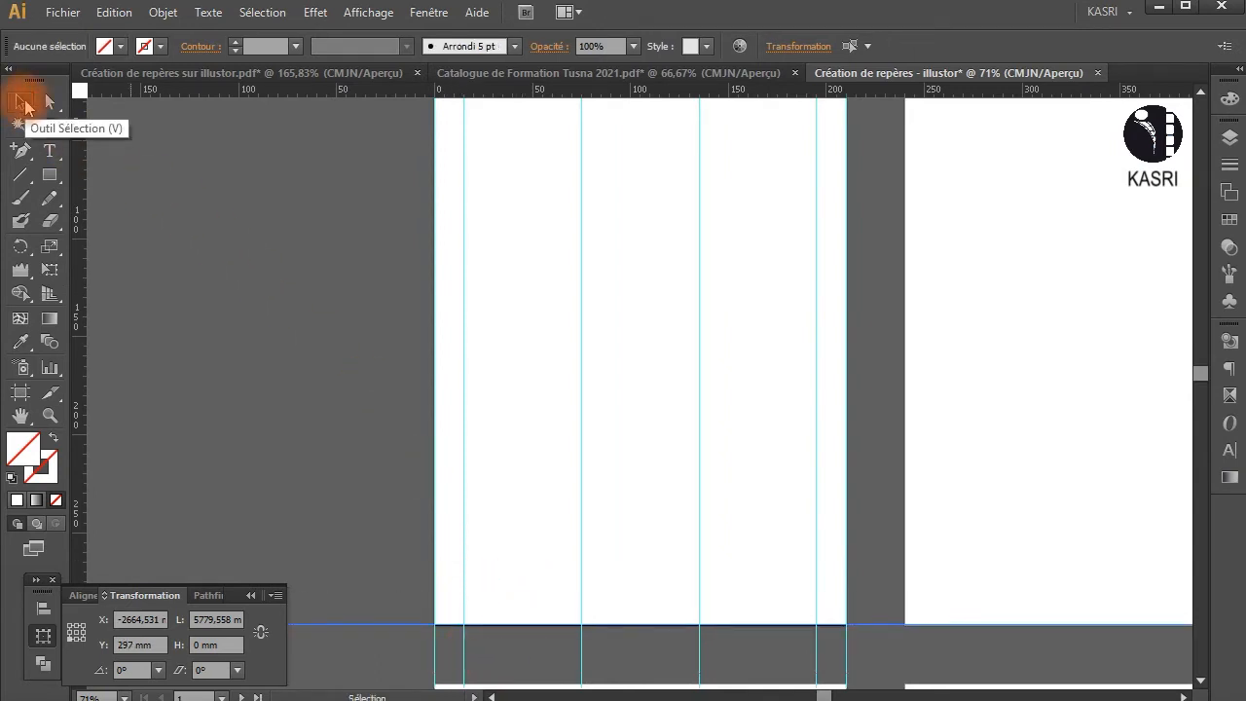
pyautogui.doubleClick(21, 103)
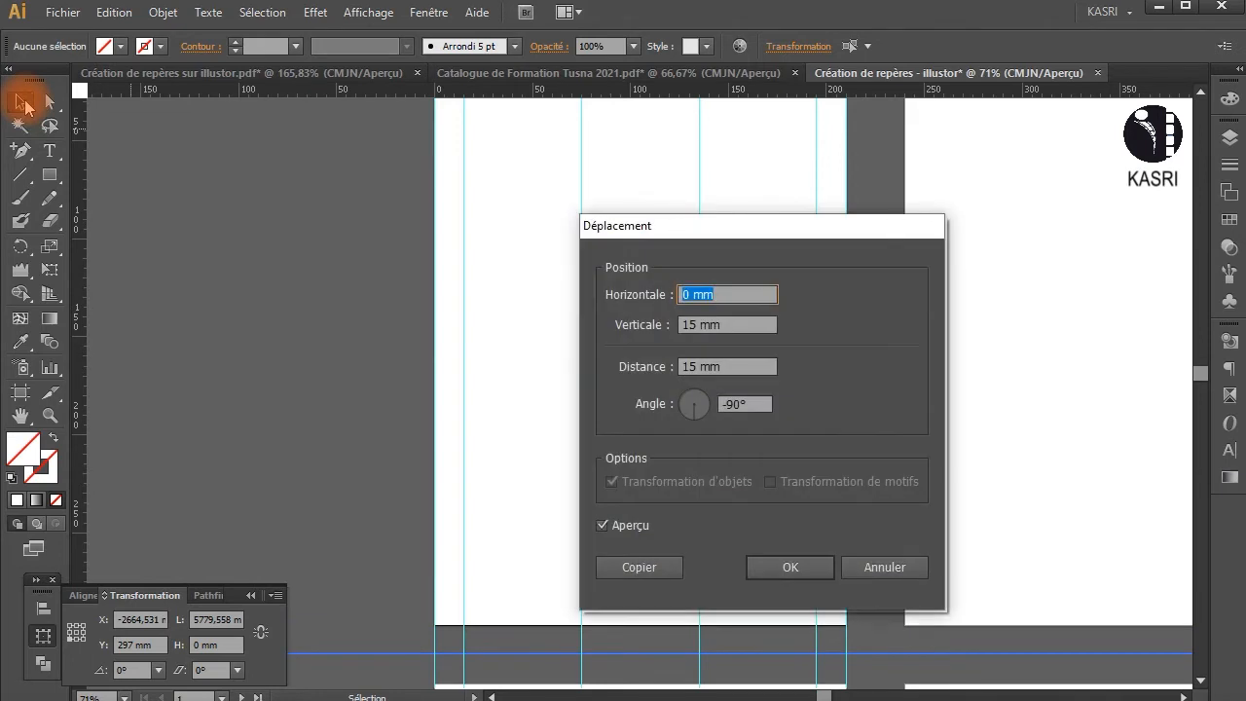
pyautogui.click(685, 325)
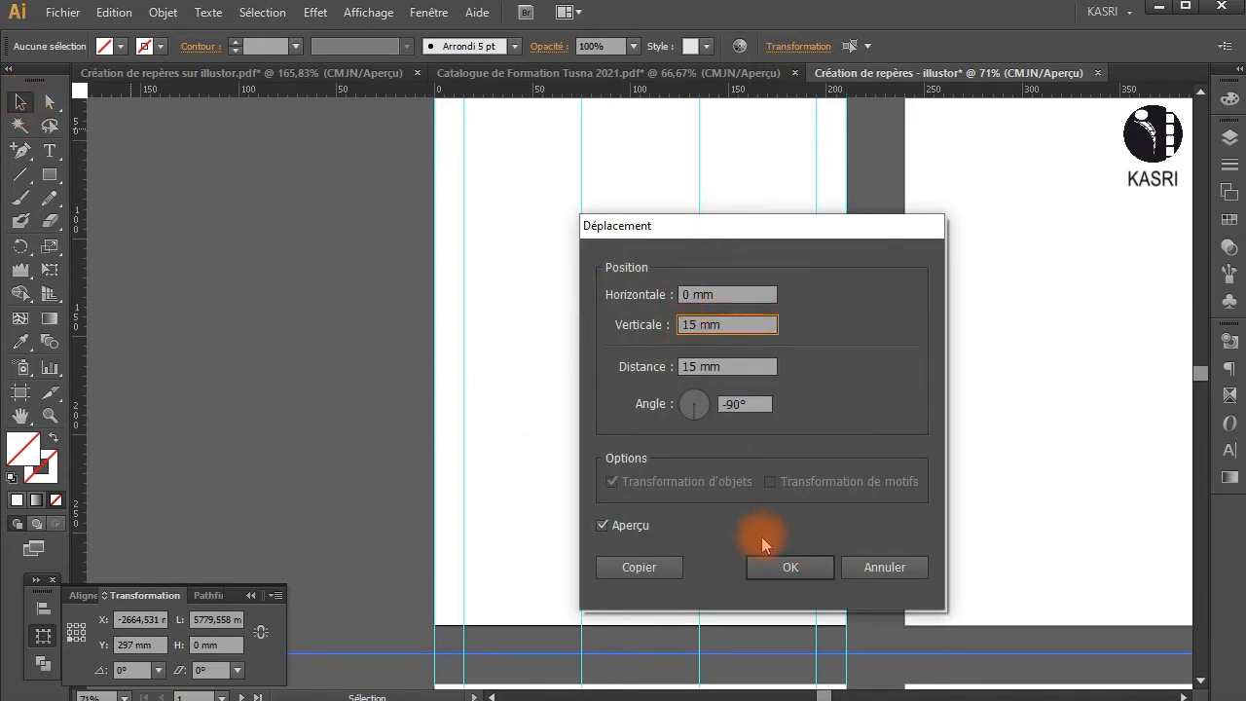
pyautogui.click(730, 404)
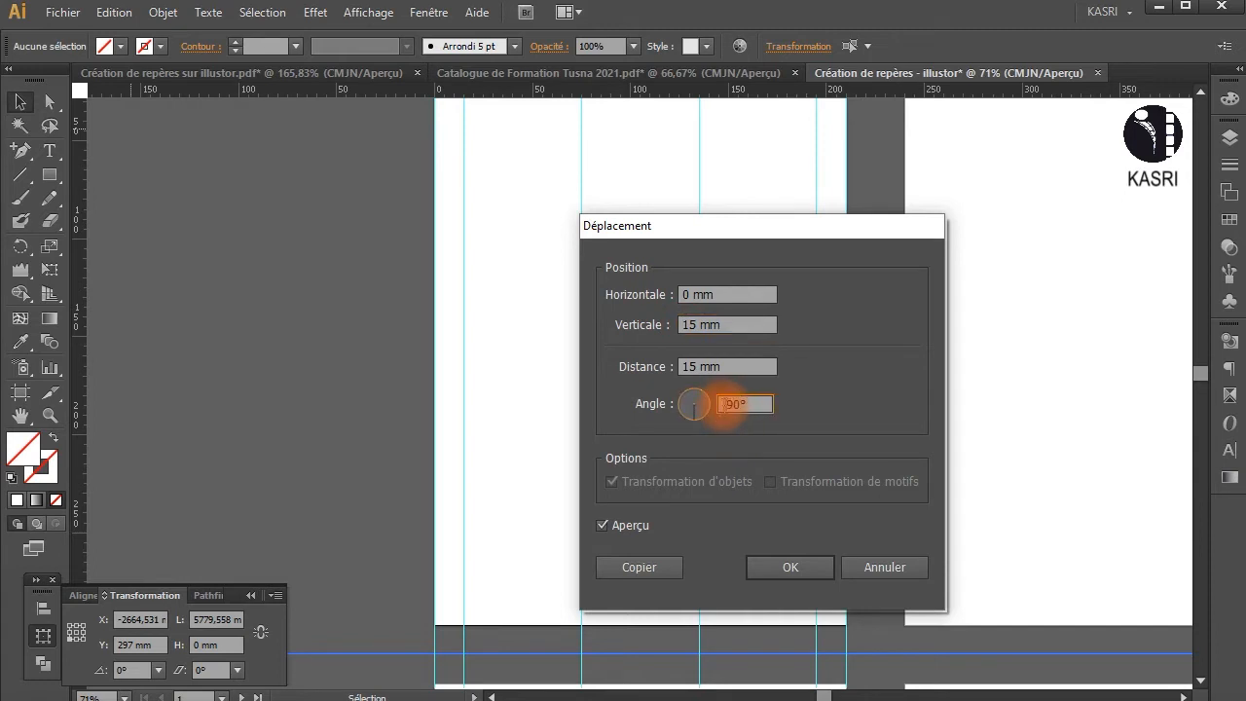
pyautogui.moveTo(728, 405); pyautogui.dragTo(662, 440)
pyautogui.press('BackSpace')
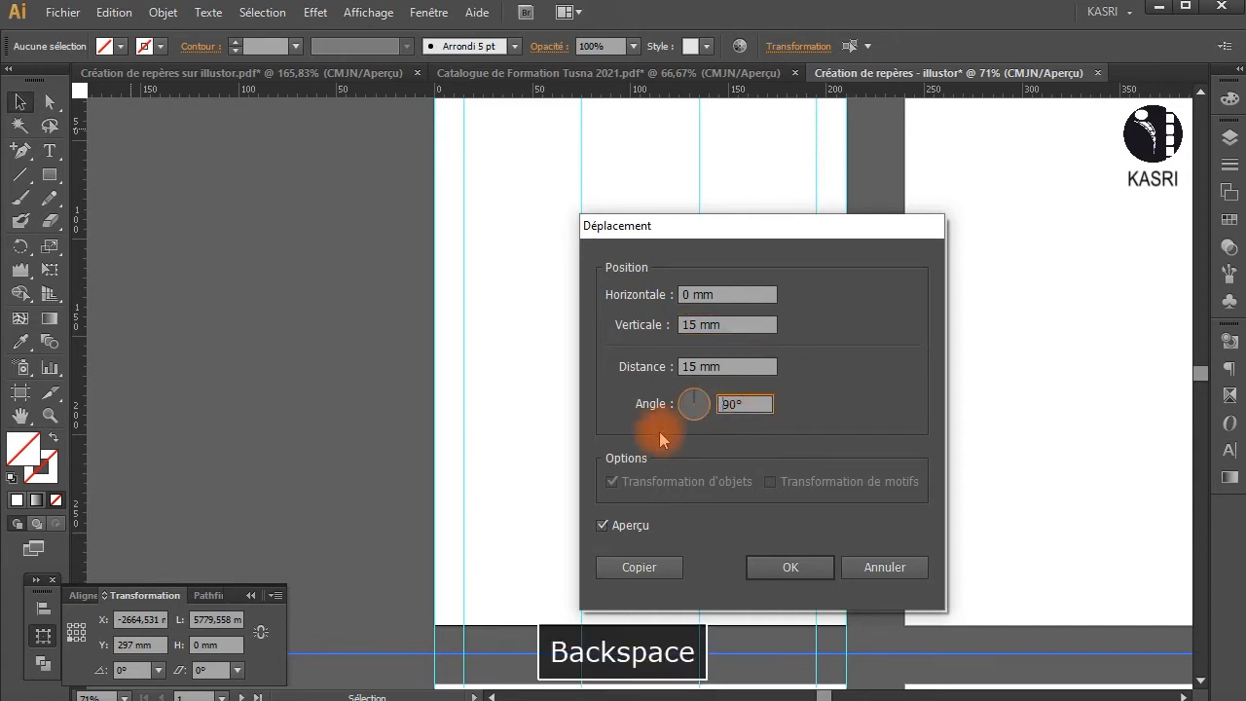
pyautogui.click(624, 527)
pyautogui.click(624, 527)
pyautogui.click(624, 526)
pyautogui.click(624, 527)
pyautogui.click(624, 526)
pyautogui.click(624, 527)
pyautogui.click(662, 567)
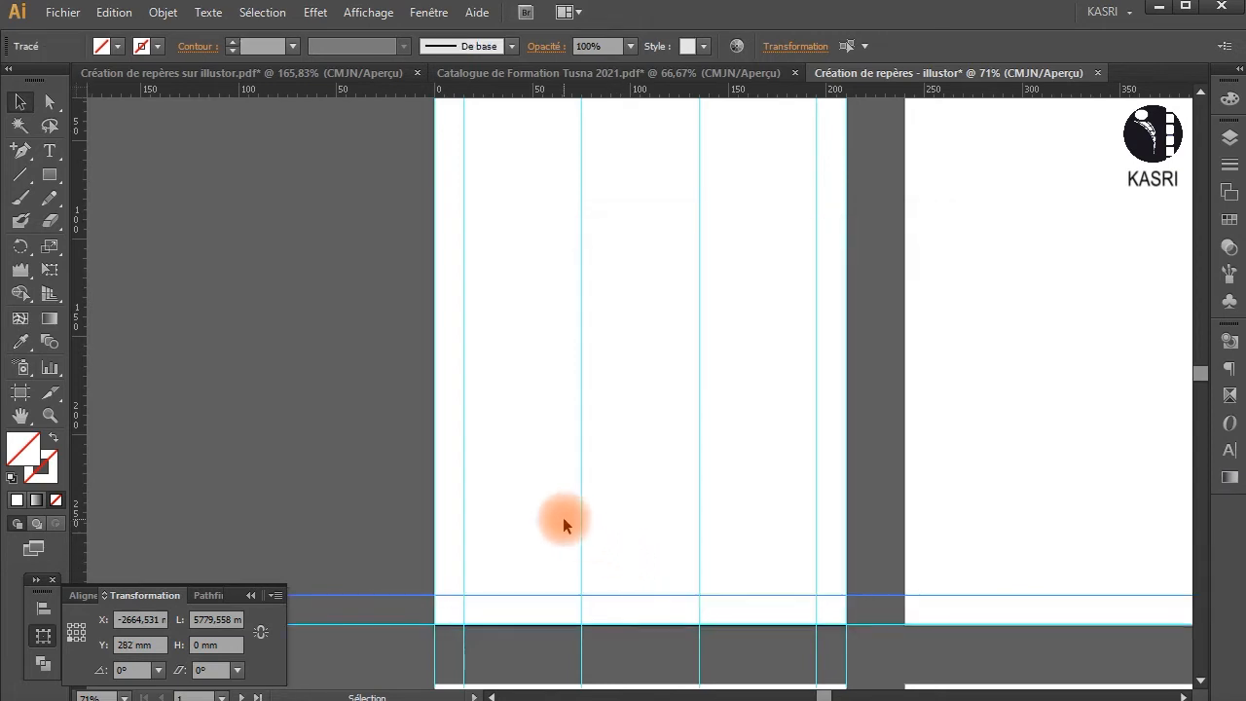
# Step: Edit the first artboard with its reference point at the centre and set its width to 230 mm
pyautogui.scroll(2, 560, 523)
pyautogui.scroll(-1, 560, 523)
pyautogui.scroll(1, 560, 523)
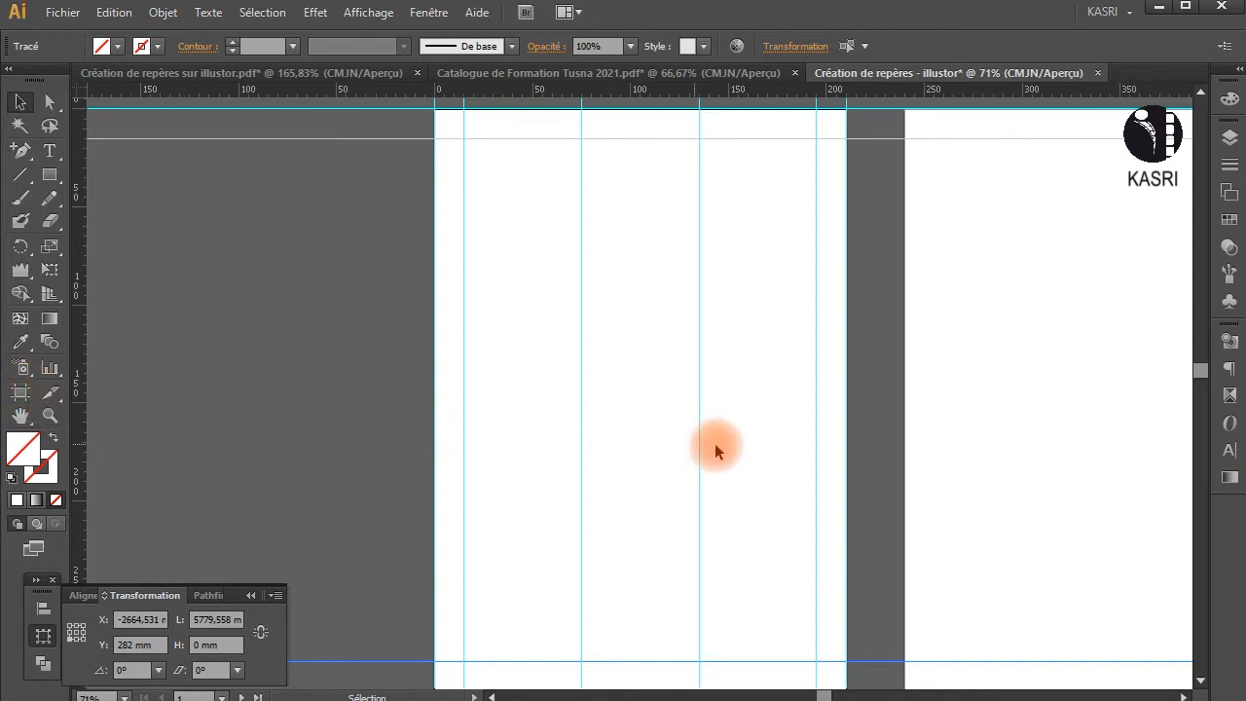
pyautogui.click(21, 391)
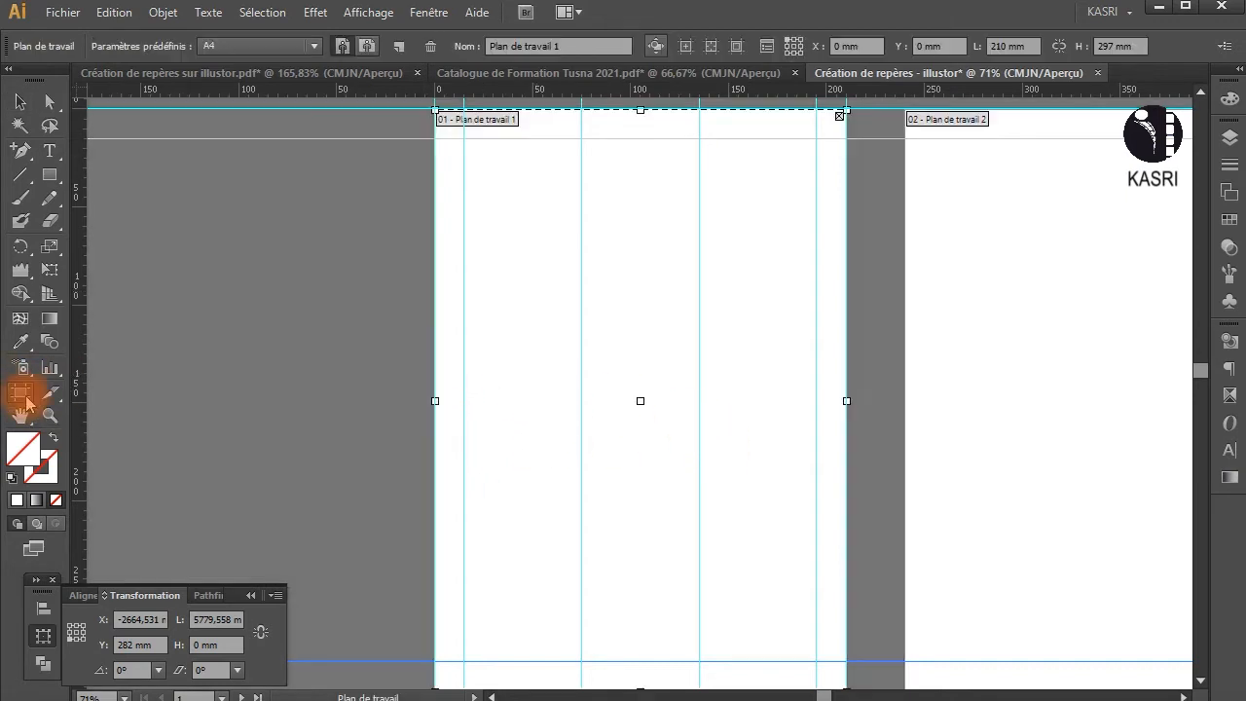
pyautogui.click(793, 46)
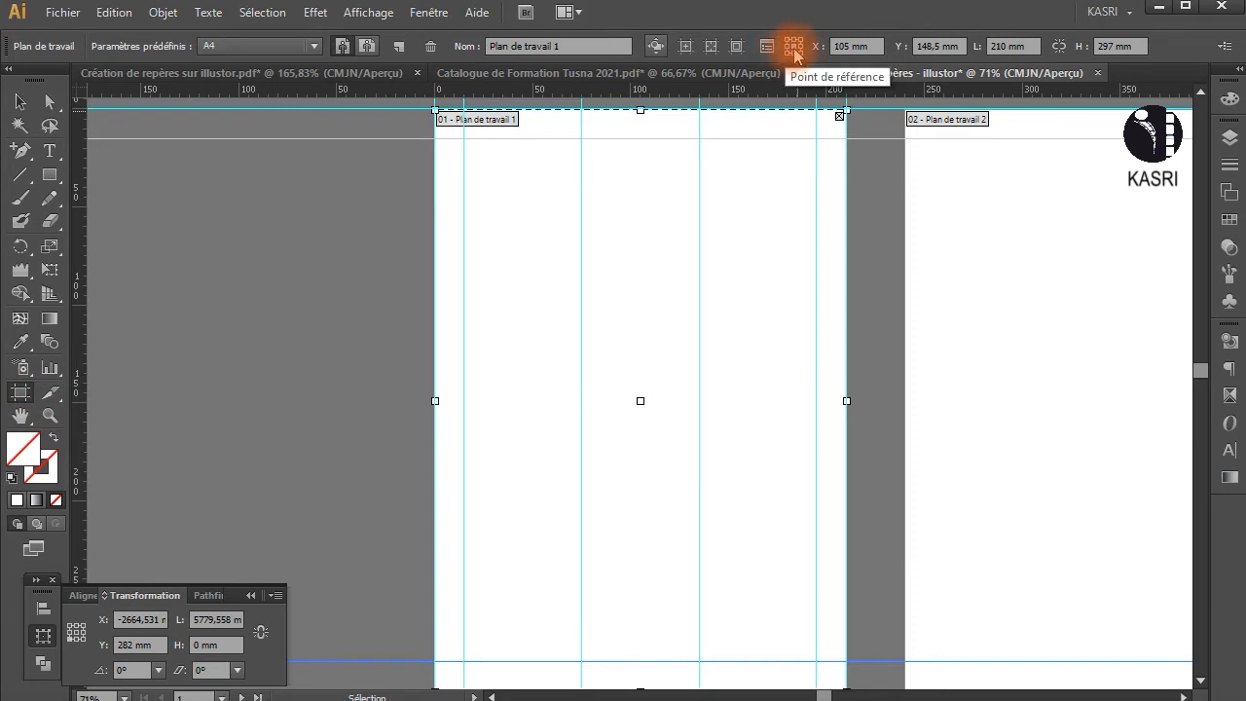
pyautogui.click(996, 44)
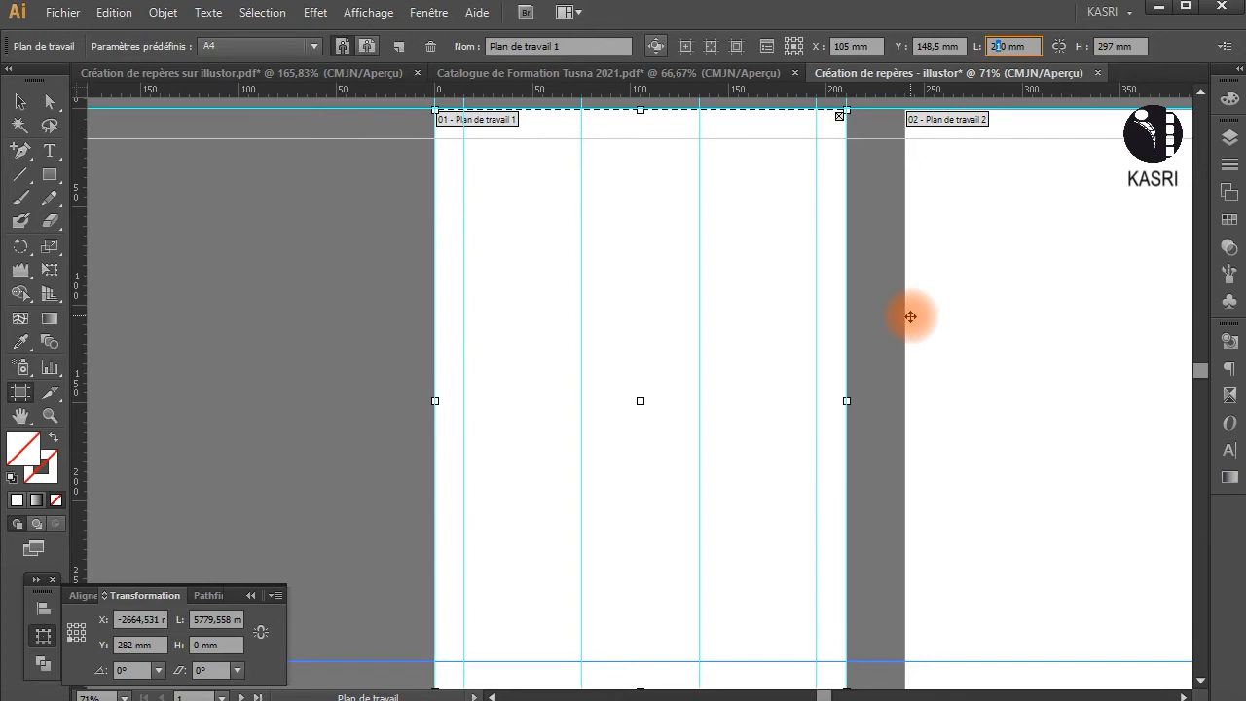
pyautogui.write('3')
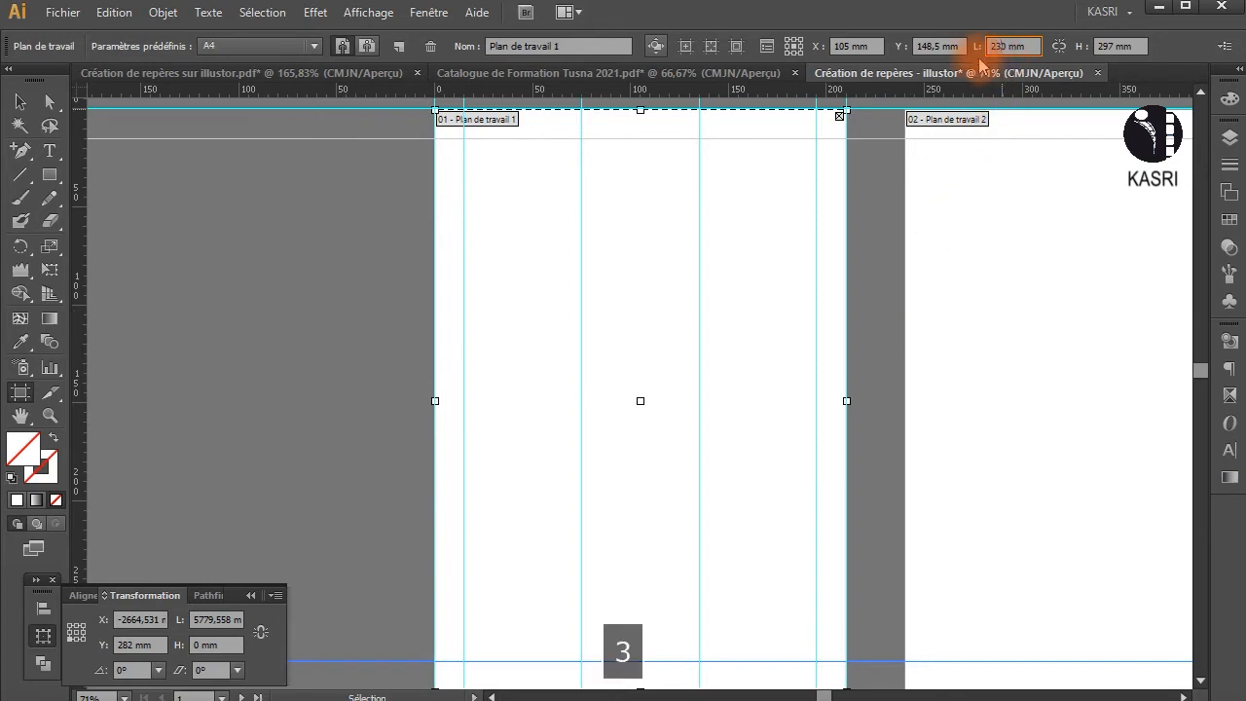
pyautogui.press('Return')
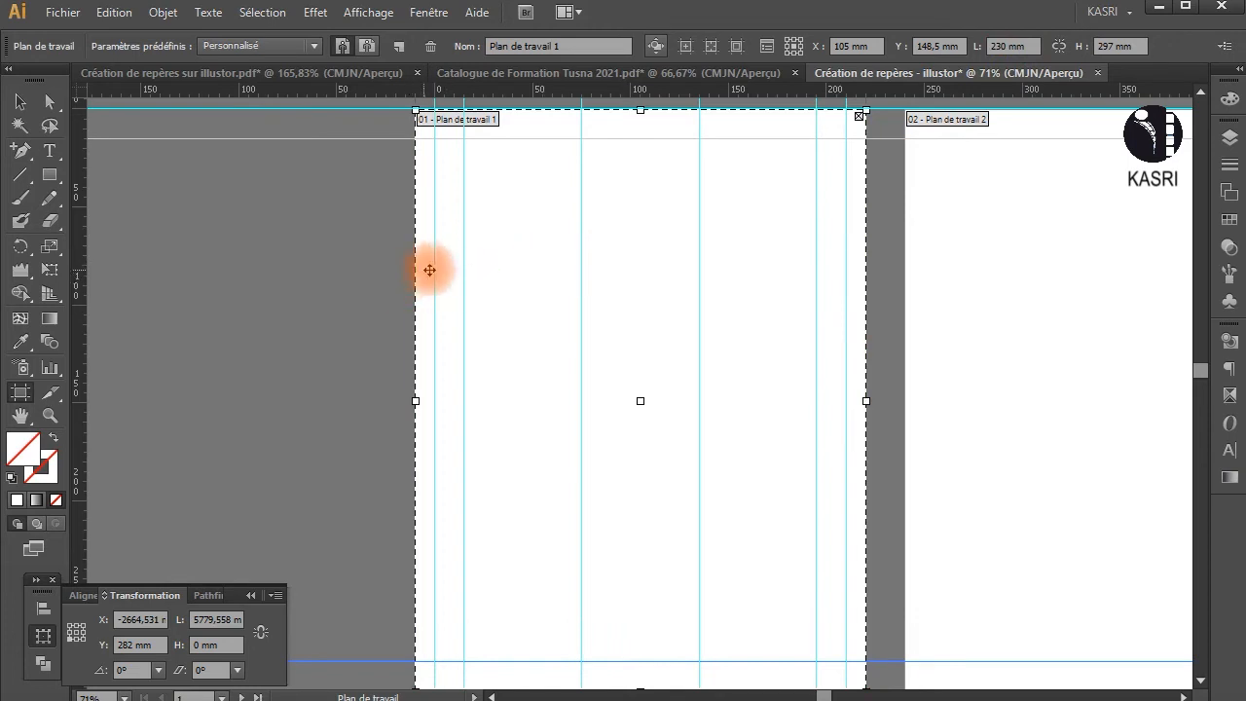
# Step: Set the first artboard's height to 310 mm and leave artboard editing for the Selection tool
pyautogui.scroll(3, 634, 181)
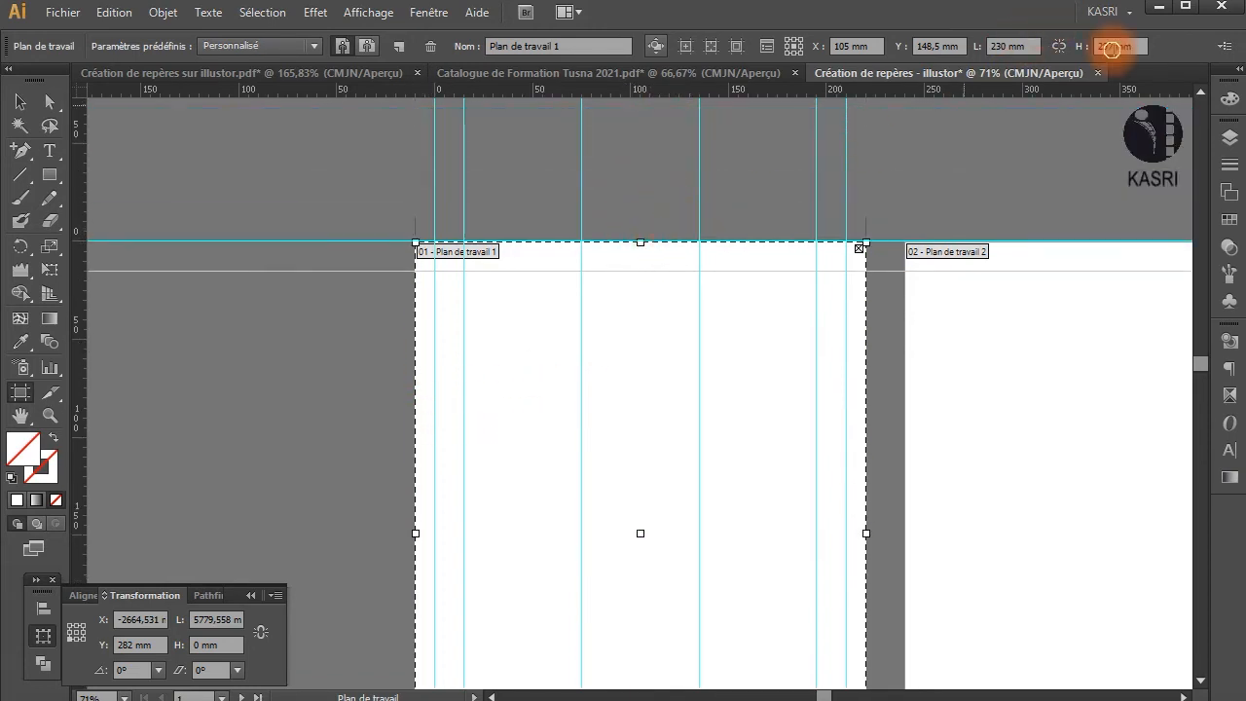
pyautogui.click(1116, 49)
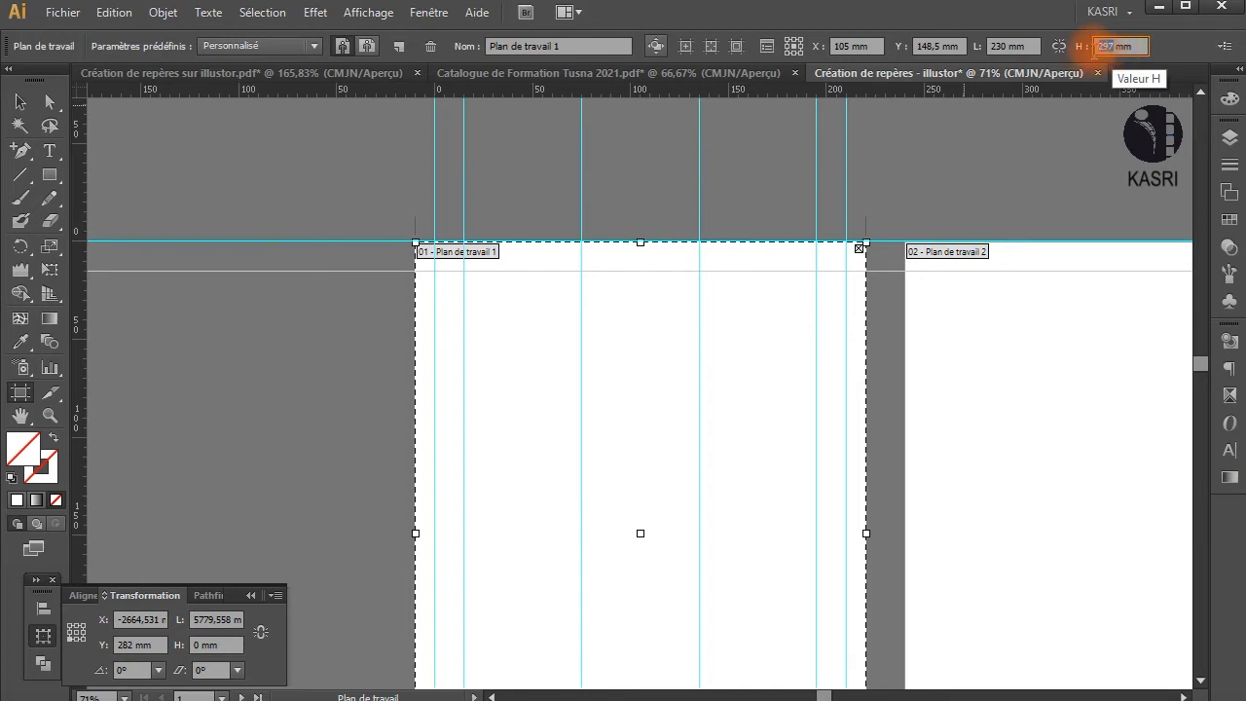
pyautogui.write('310')
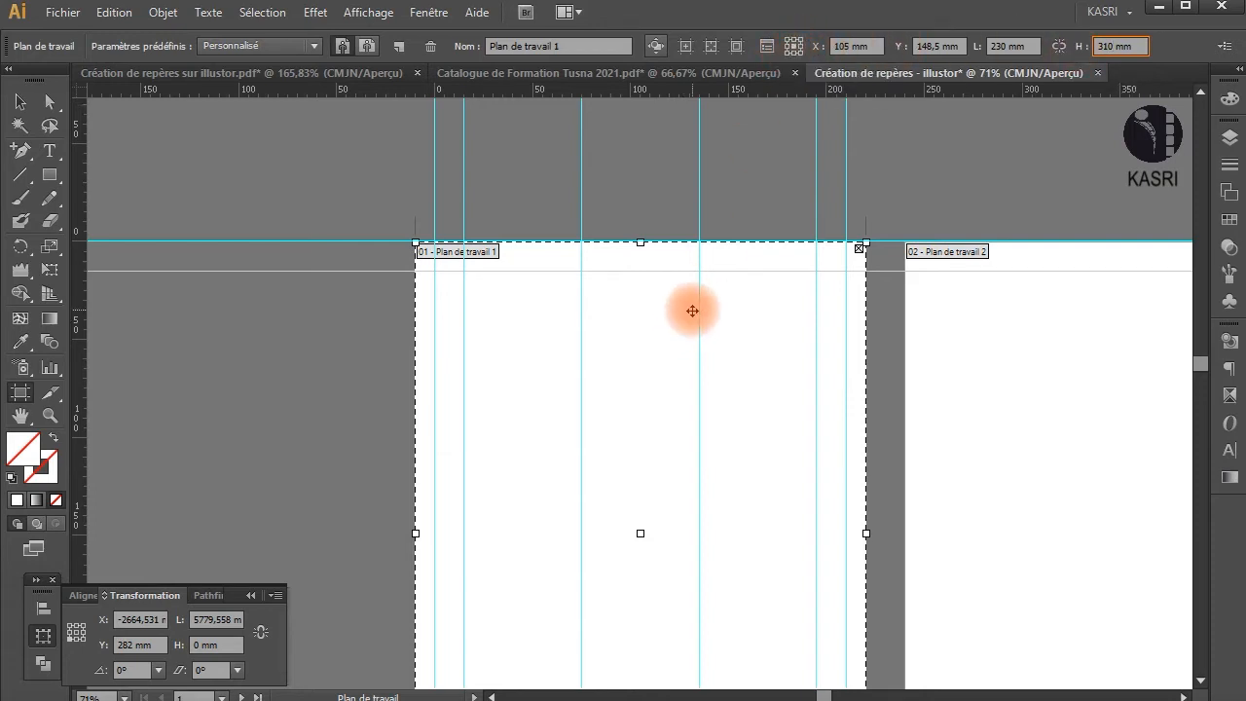
pyautogui.scroll(-2, 692, 310)
pyautogui.press('Return')
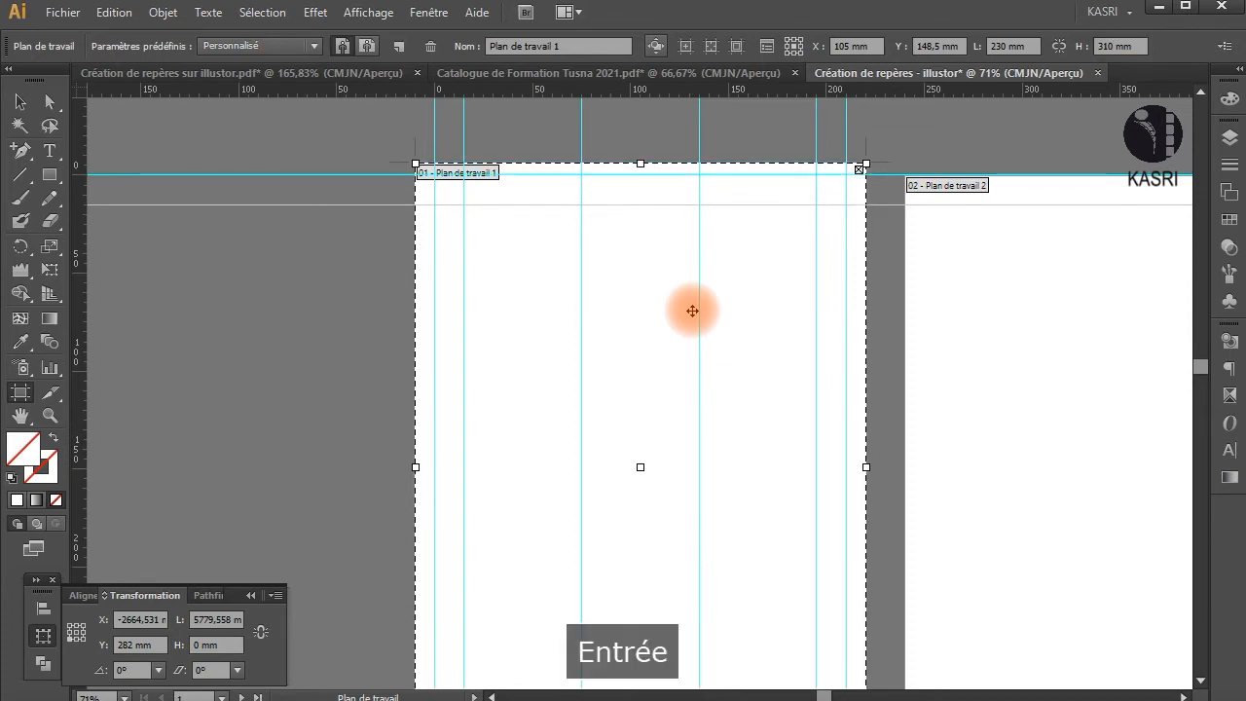
pyautogui.scroll(-5, 684, 292)
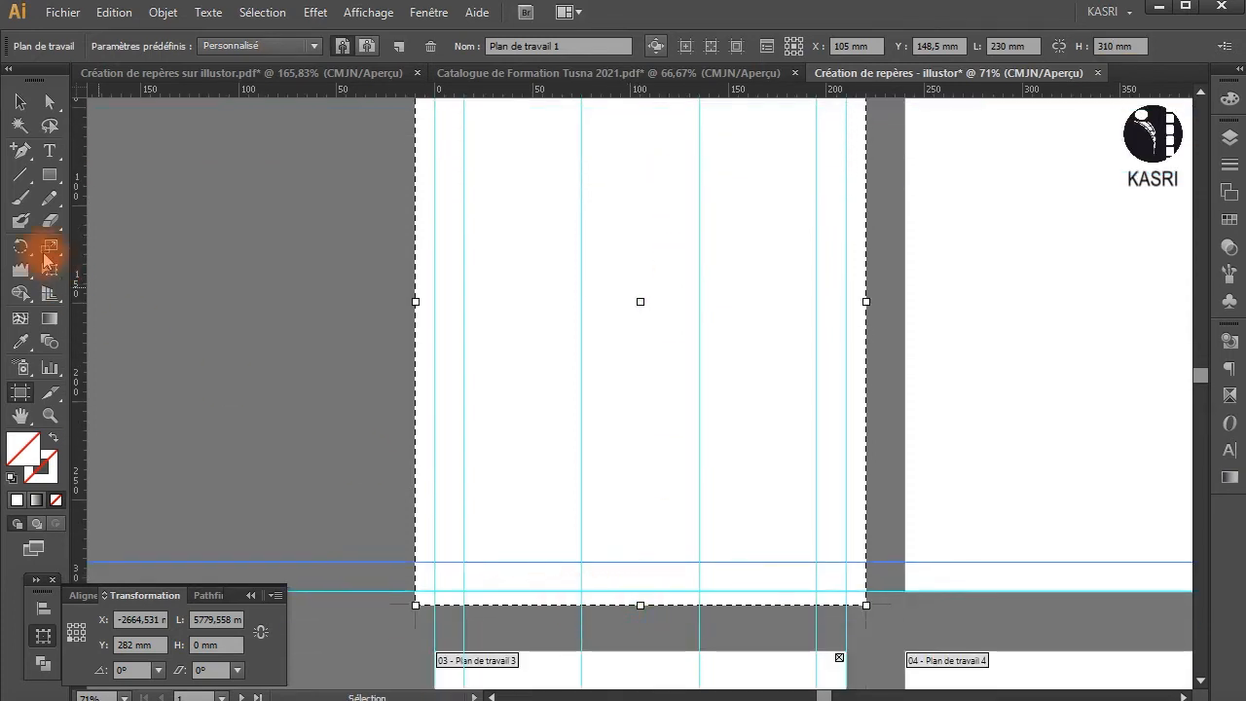
pyautogui.click(20, 103)
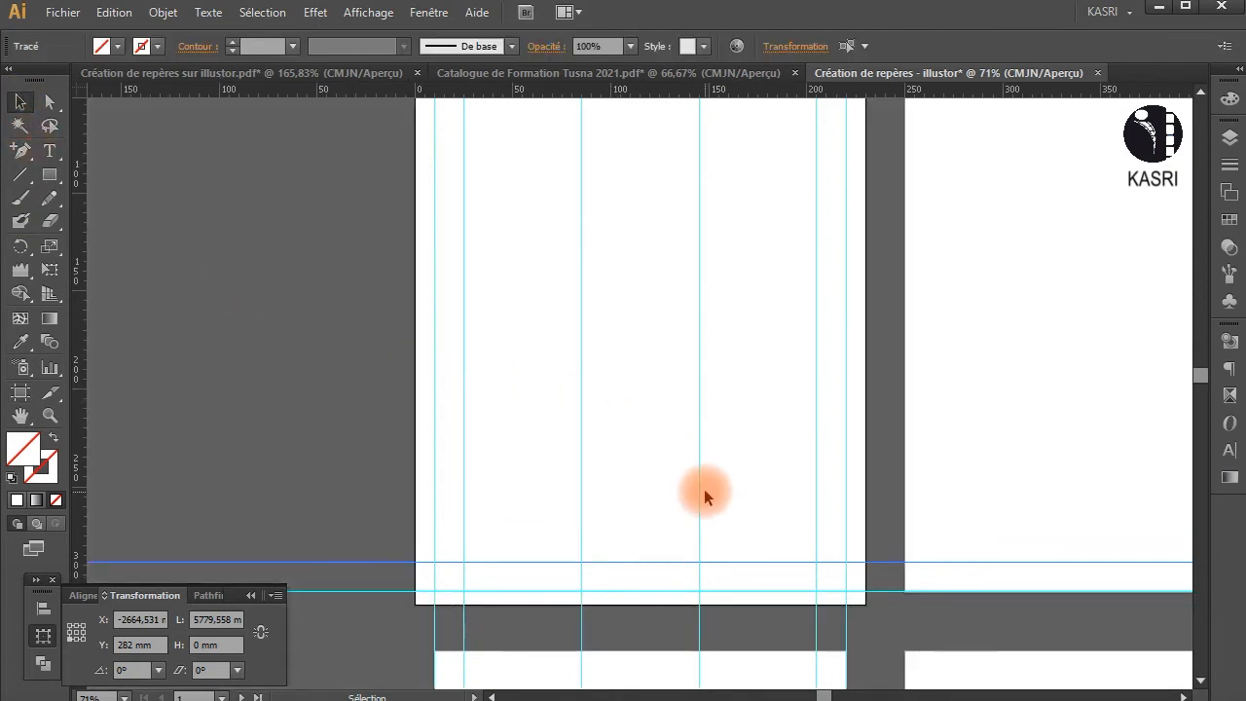
# Step: Select the first inner column guide and set its move to 2 mm horizontally and 0 mm vertically
pyautogui.scroll(2, 692, 474)
pyautogui.scroll(2, 692, 473)
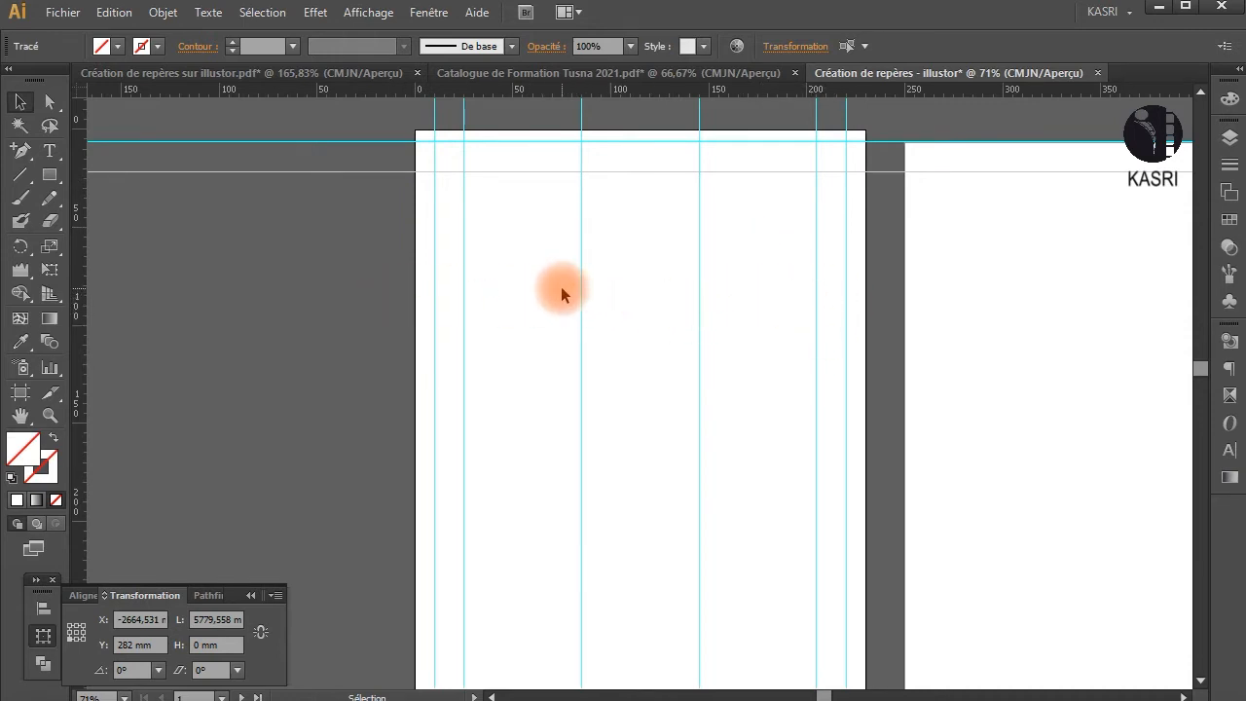
pyautogui.moveTo(561, 254); pyautogui.dragTo(617, 292)
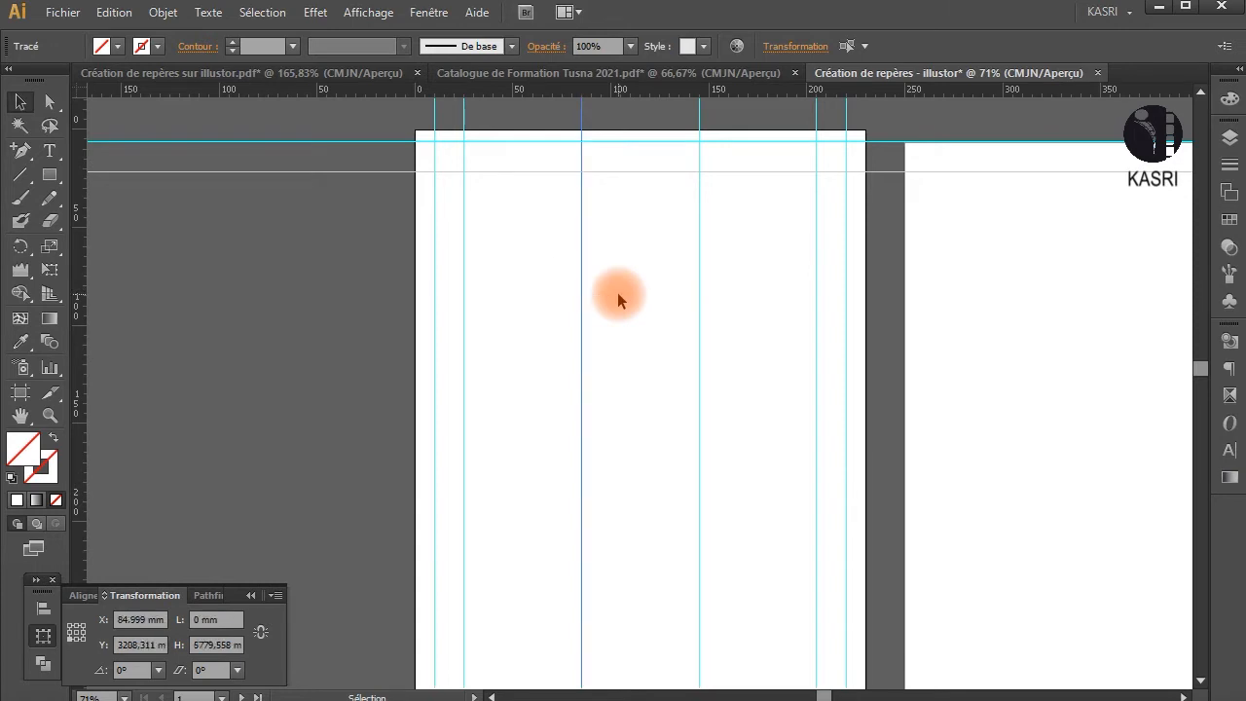
pyautogui.press('Return')
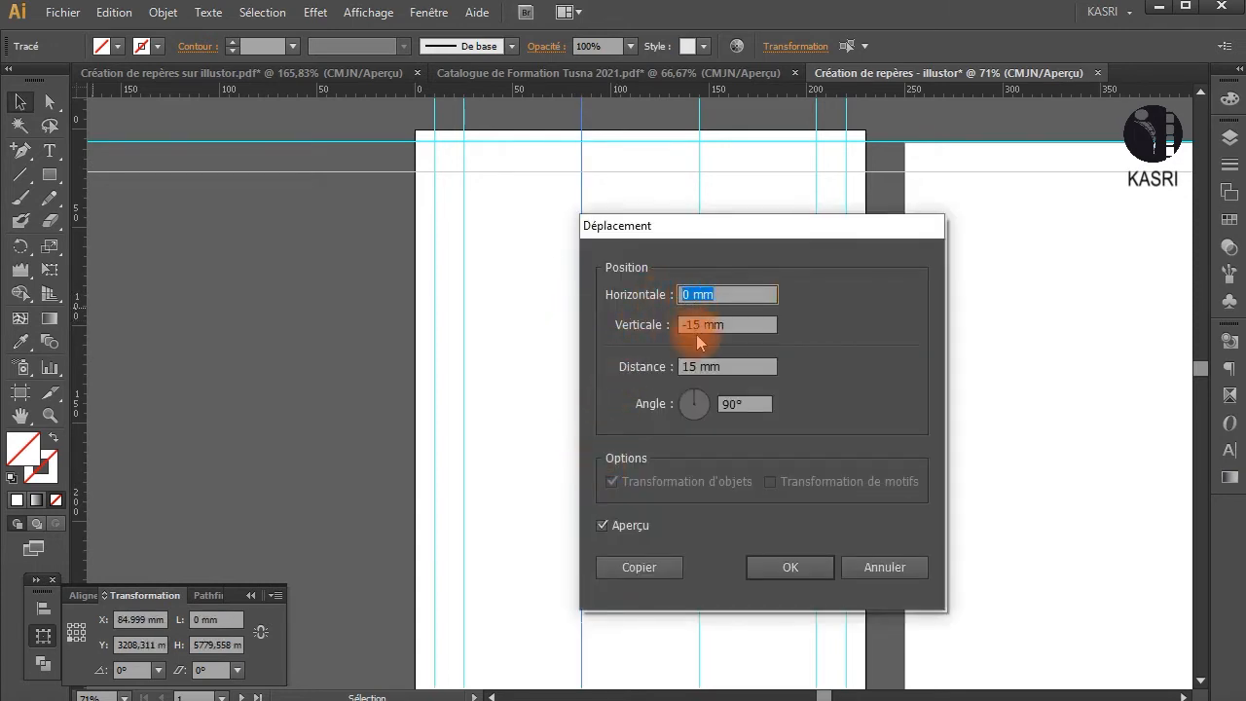
pyautogui.moveTo(703, 325); pyautogui.dragTo(676, 323)
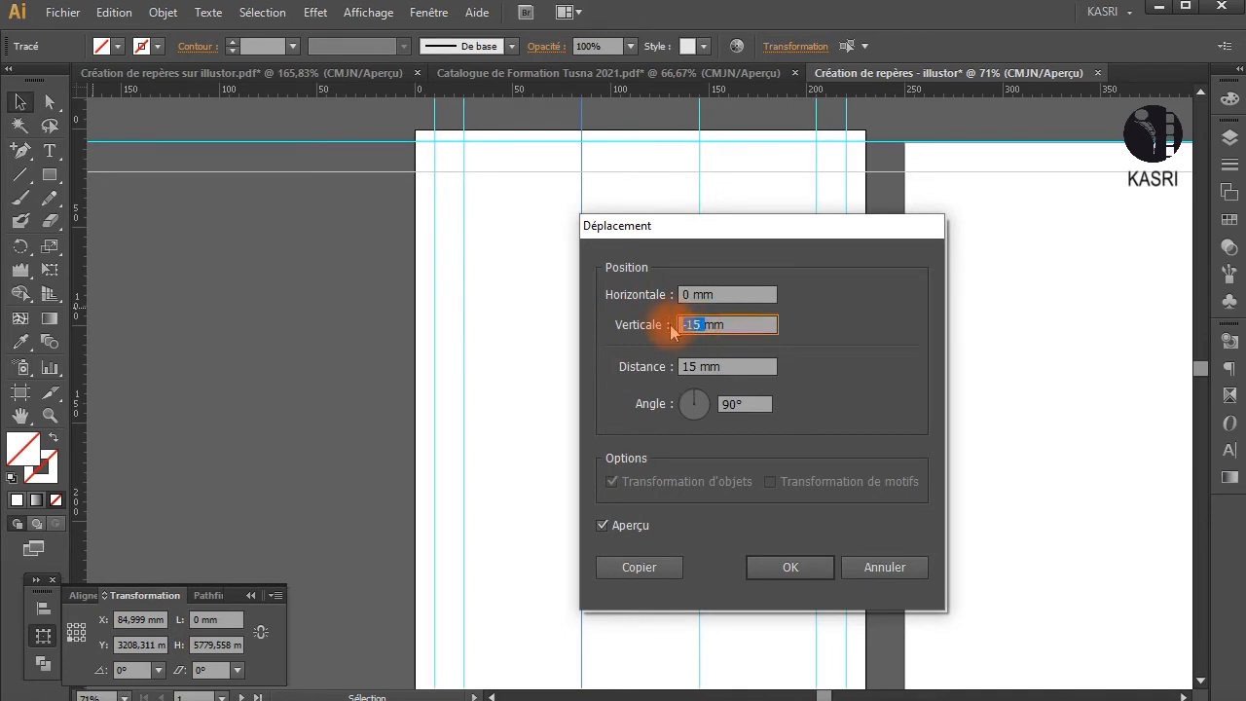
pyautogui.write('0')
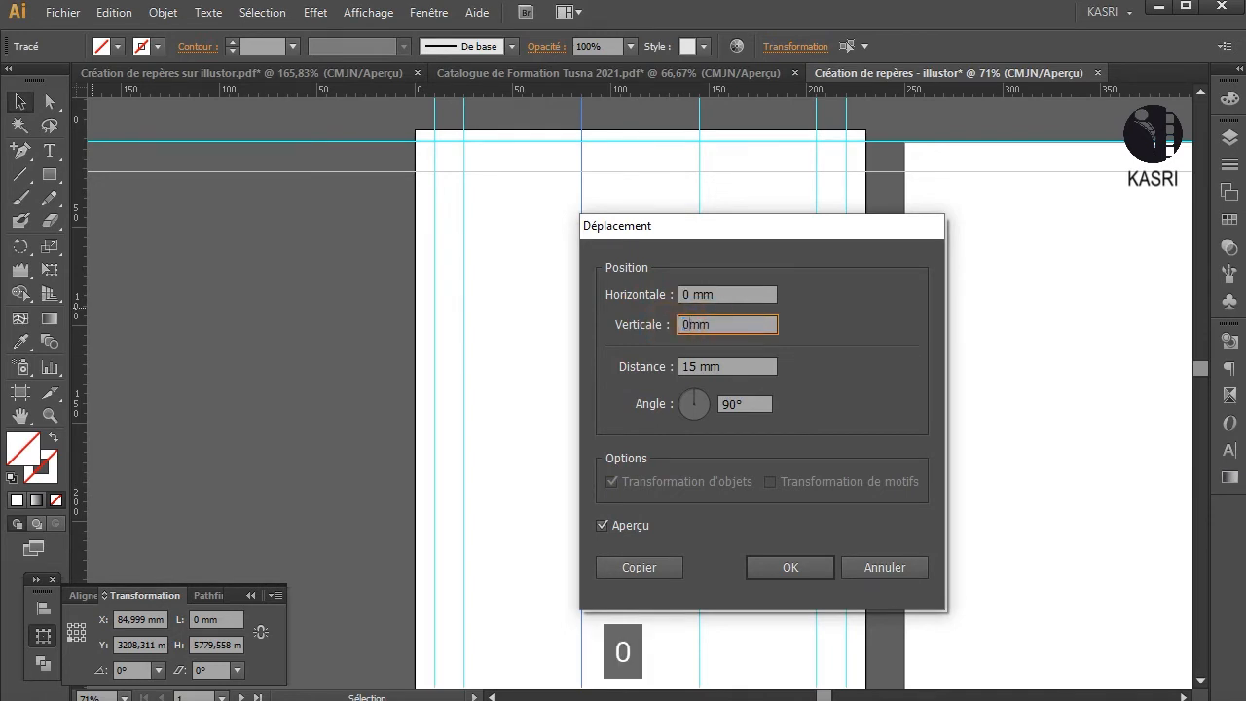
pyautogui.click(690, 294)
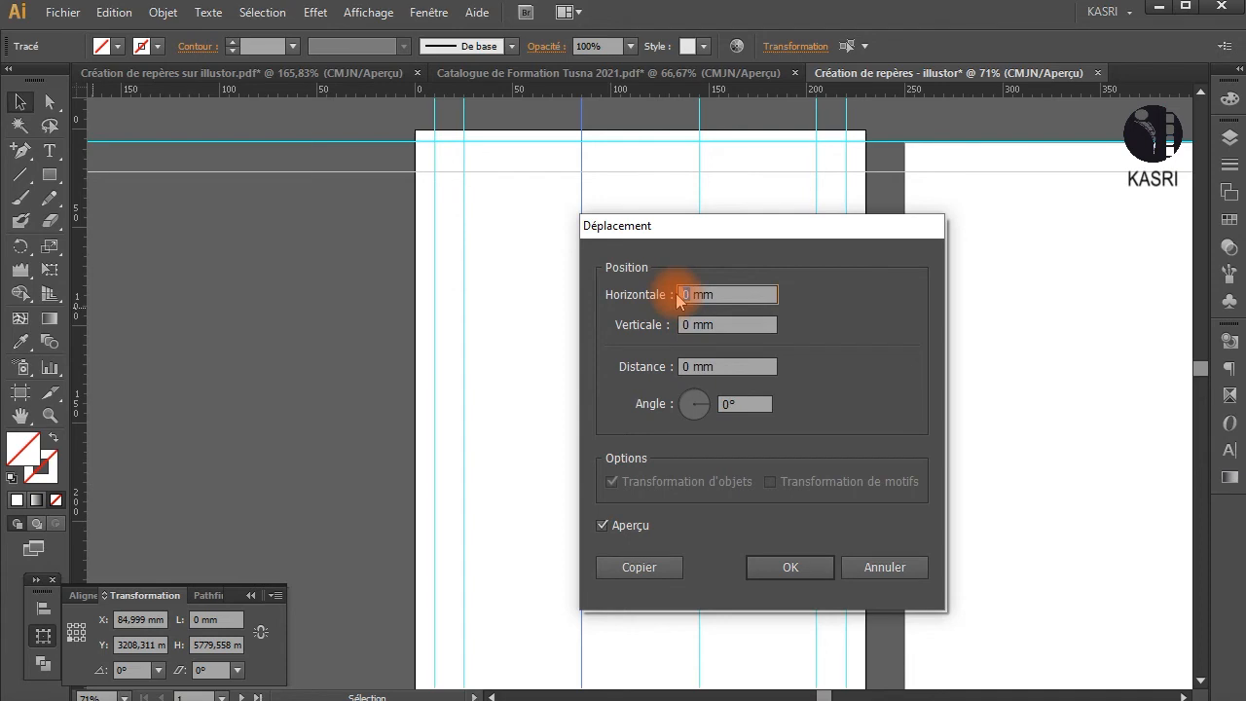
pyautogui.write('2')
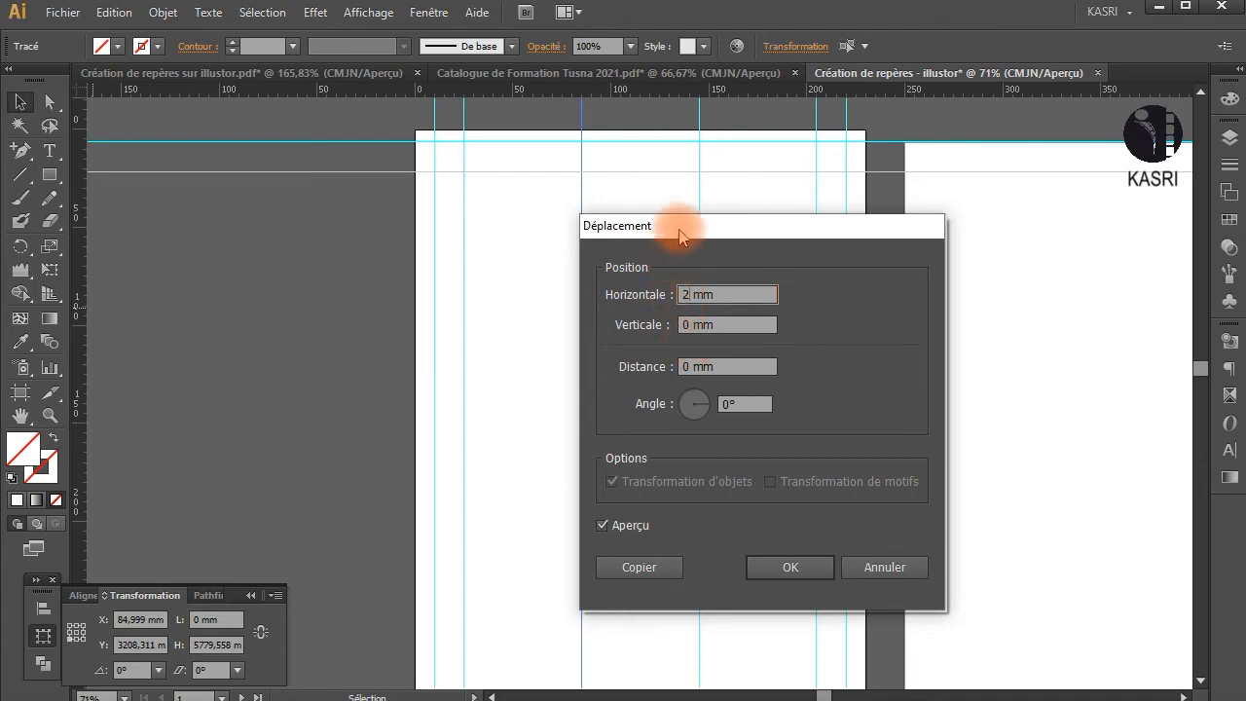
pyautogui.moveTo(679, 235); pyautogui.dragTo(718, 233)
# Step: Check the preview of the shifted guide, create it as a copy, and repeat the copy on the second inner column guide
pyautogui.click(642, 525)
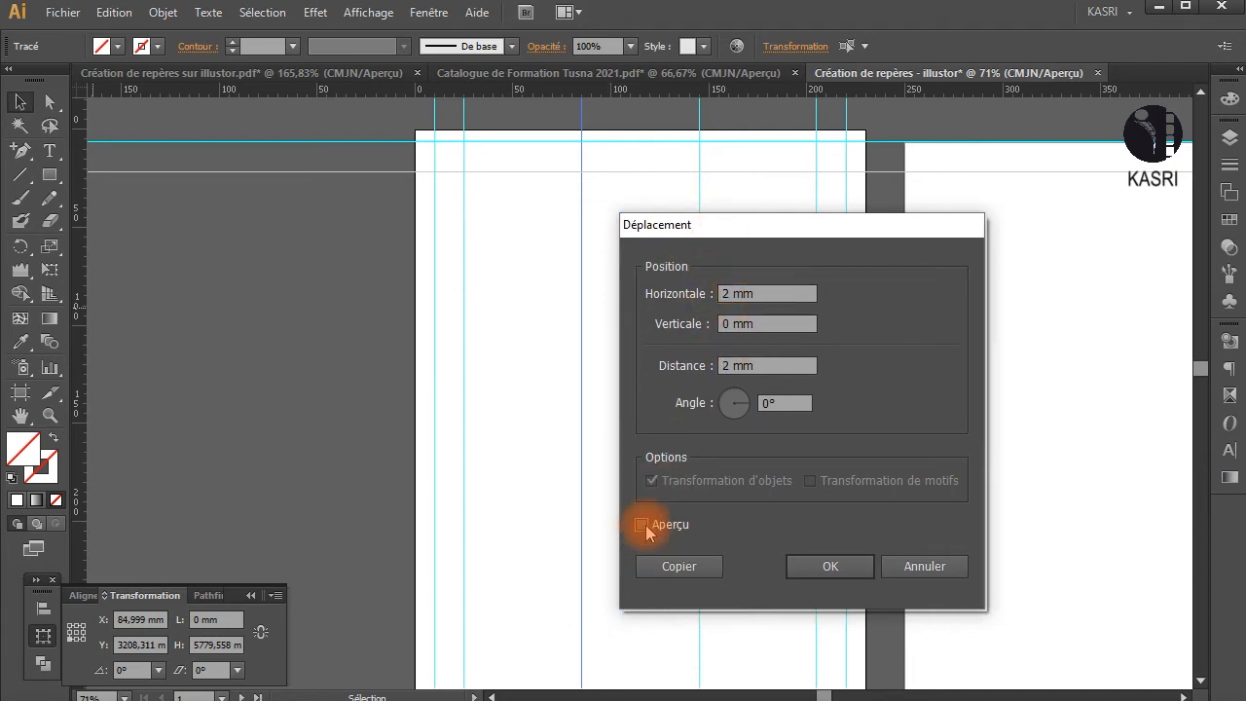
pyautogui.click(647, 524)
pyautogui.click(647, 524)
pyautogui.click(648, 524)
pyautogui.click(647, 524)
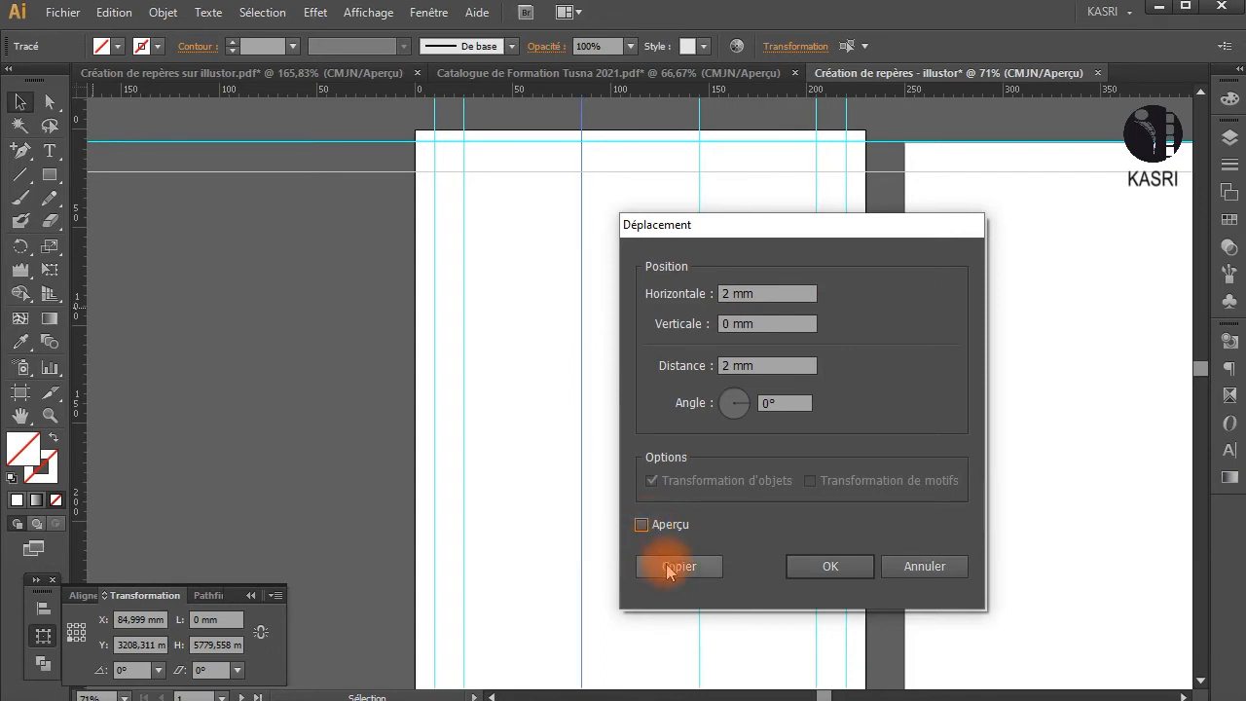
pyautogui.click(667, 567)
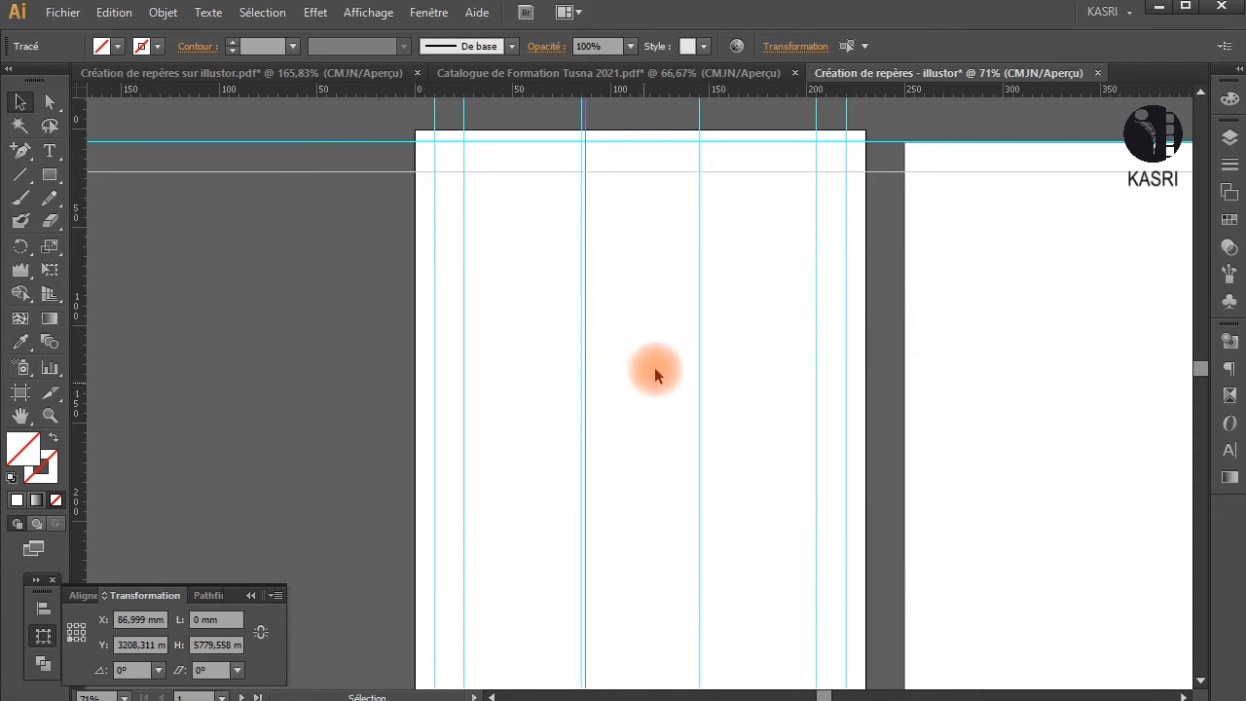
pyautogui.click(700, 357)
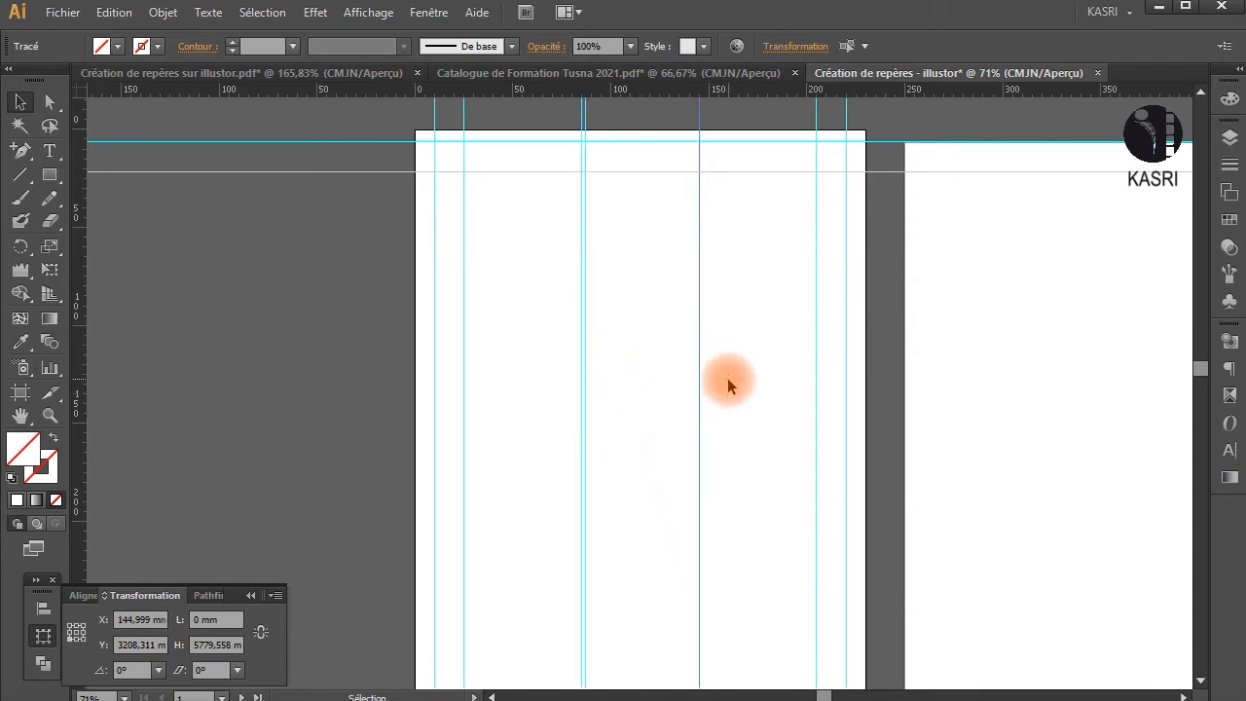
pyautogui.hotkey('ctrl', 'd')
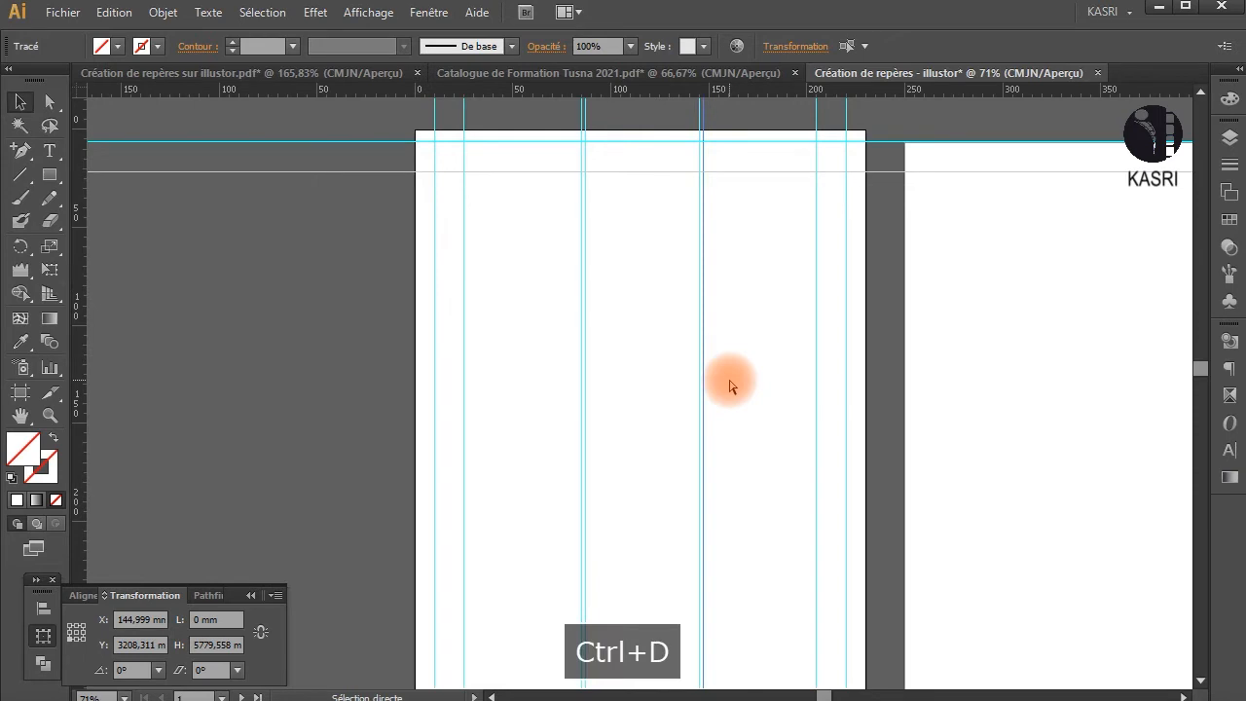
# Step: Make a copy of the original first inner column guide moved -2 mm horizontally
pyautogui.click(583, 360)
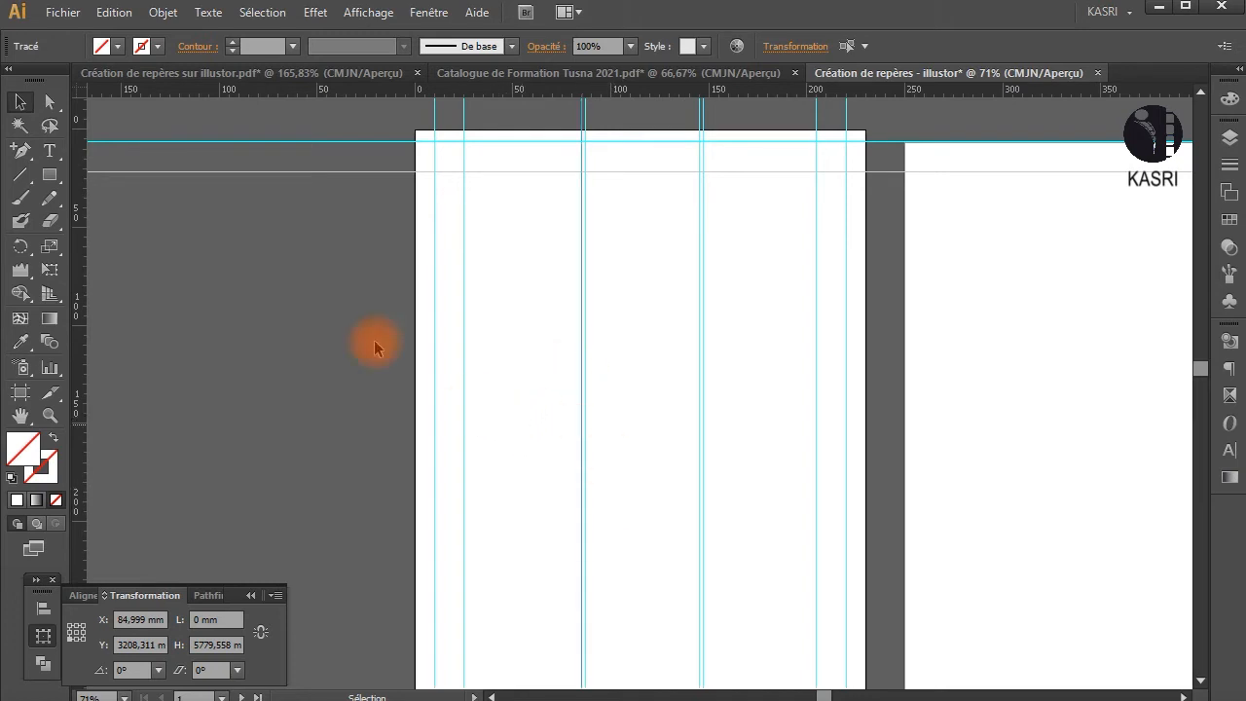
pyautogui.click(17, 101)
pyautogui.doubleClick(16, 102)
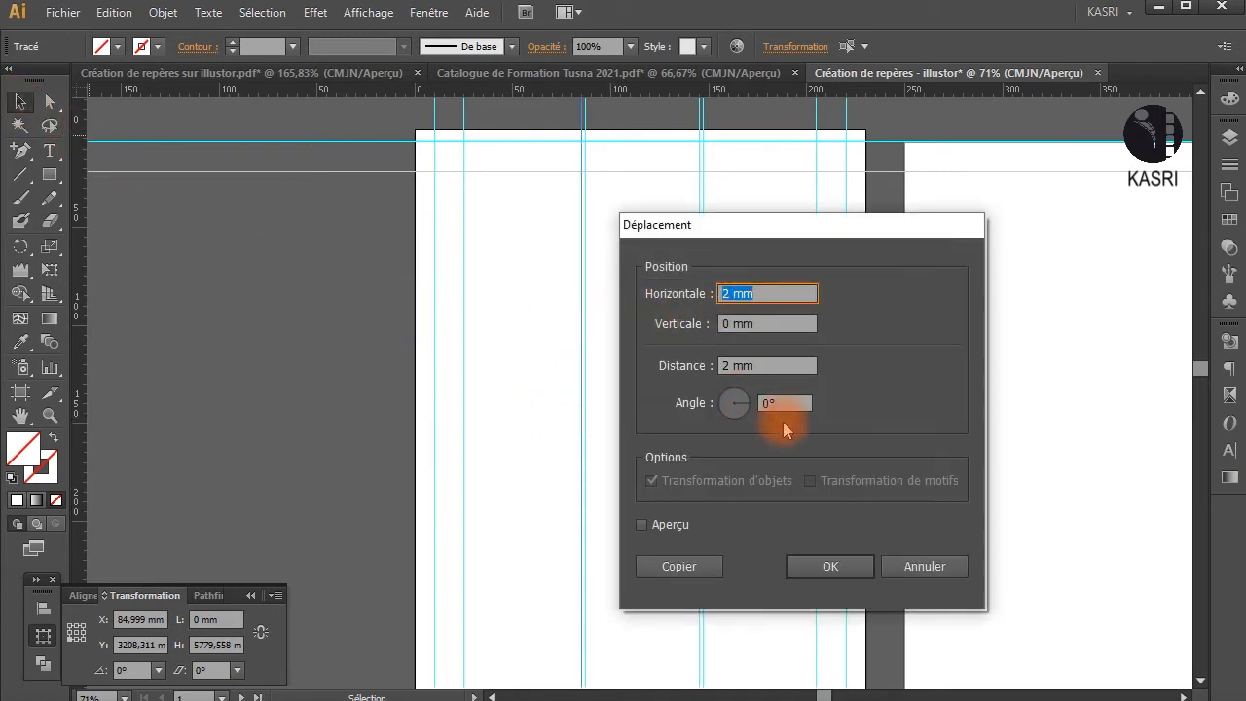
pyautogui.click(725, 291)
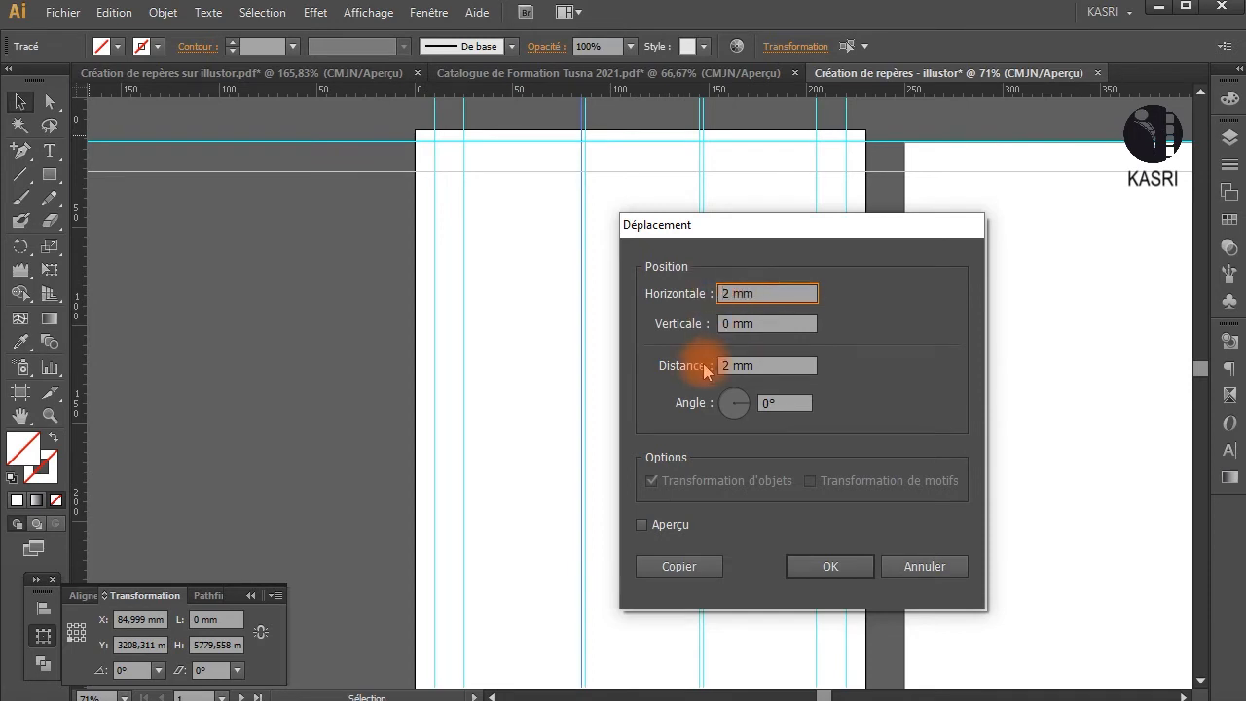
pyautogui.click(722, 293)
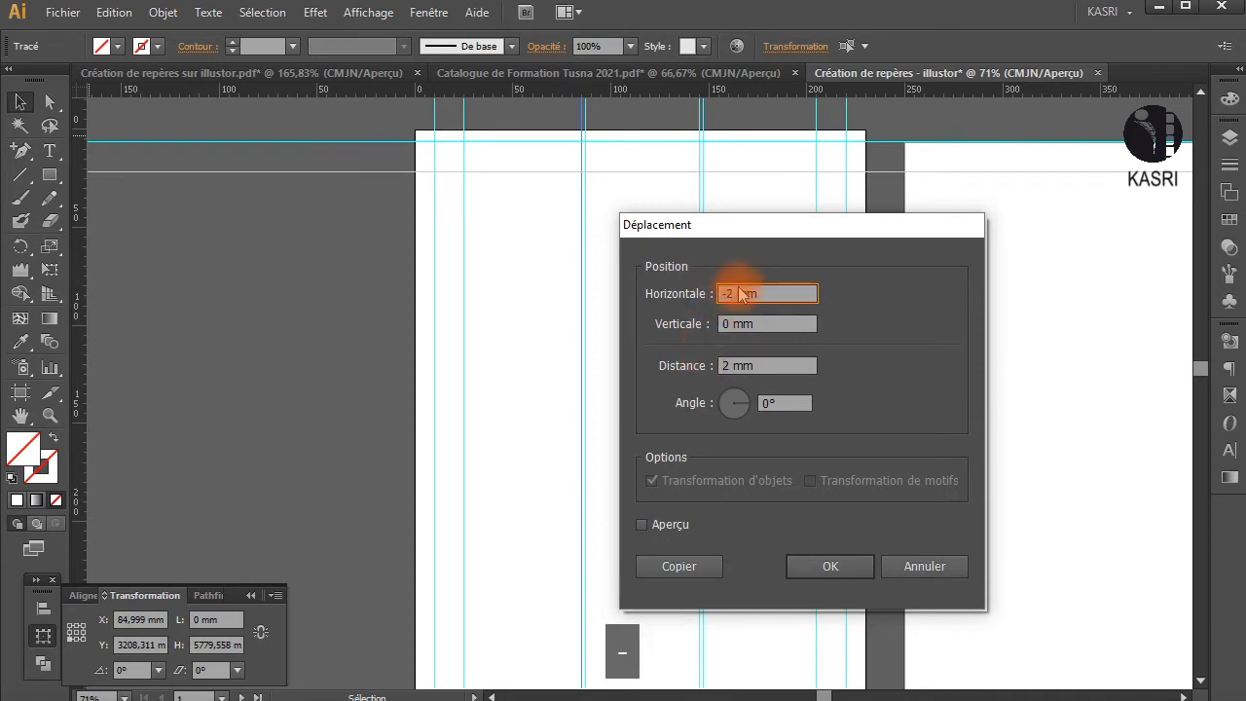
pyautogui.write('-')
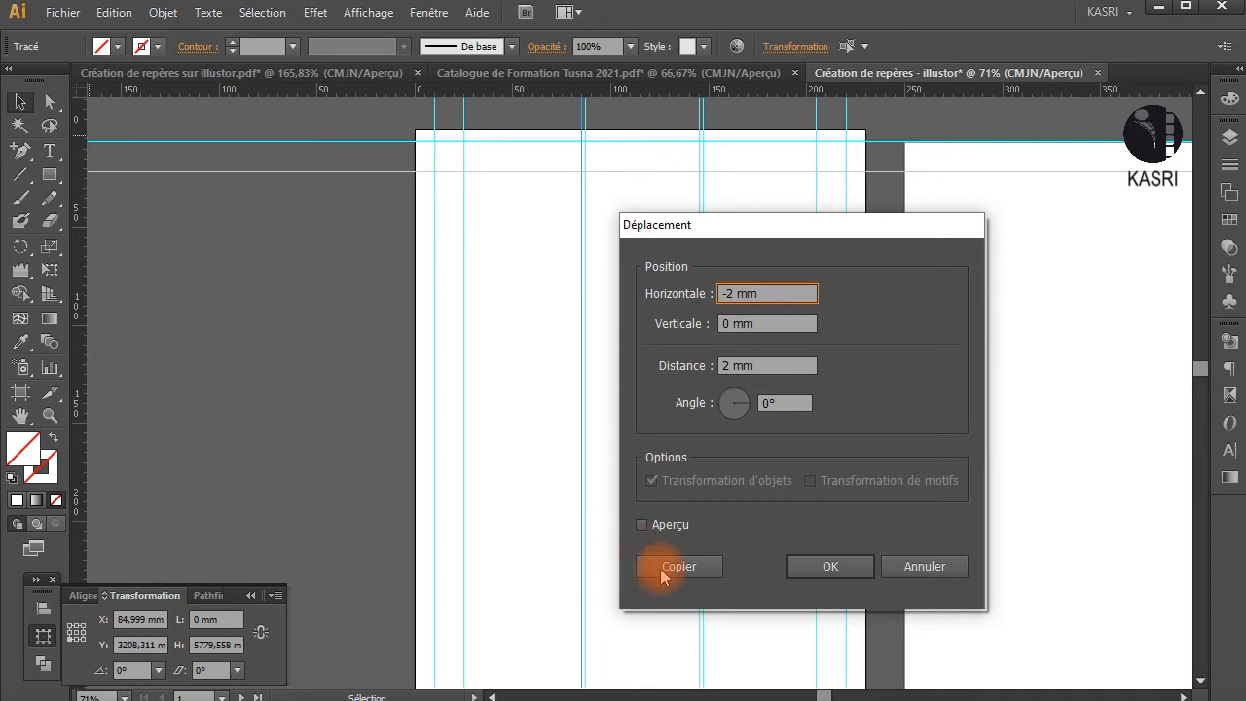
pyautogui.click(679, 567)
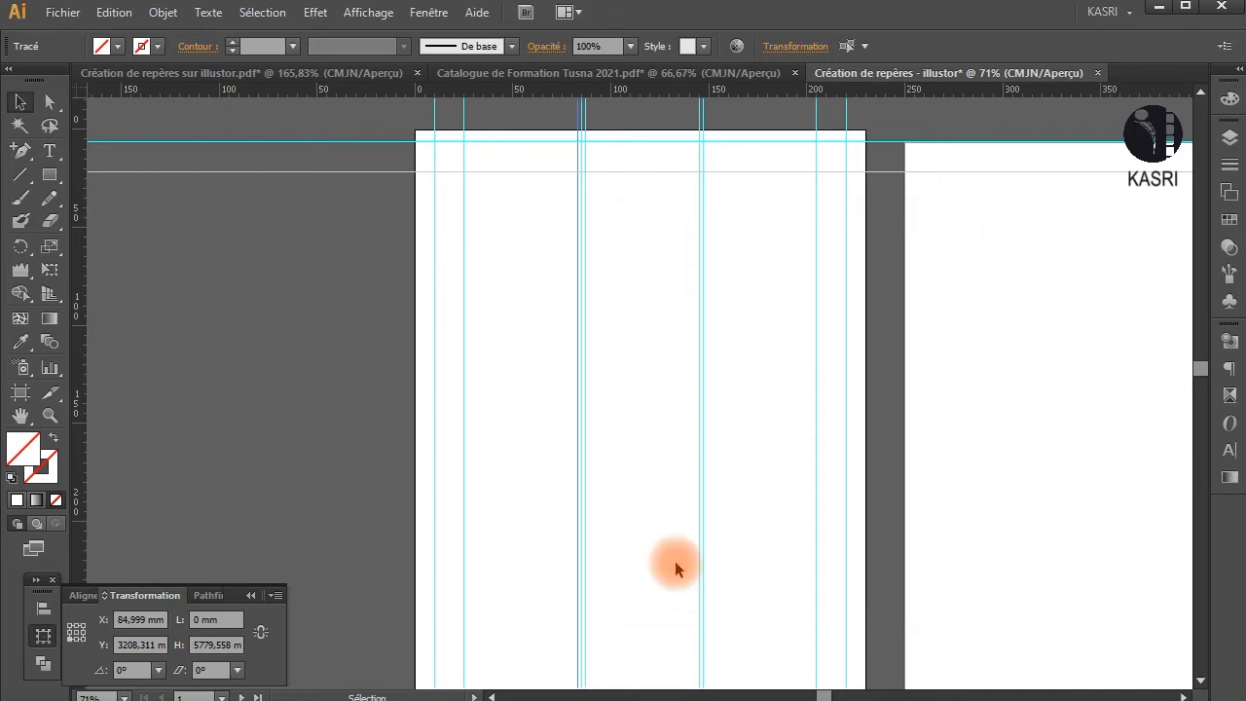
# Step: Repeat the -2 mm guide copy on the original second inner column guide and clear the selection
pyautogui.click(700, 338)
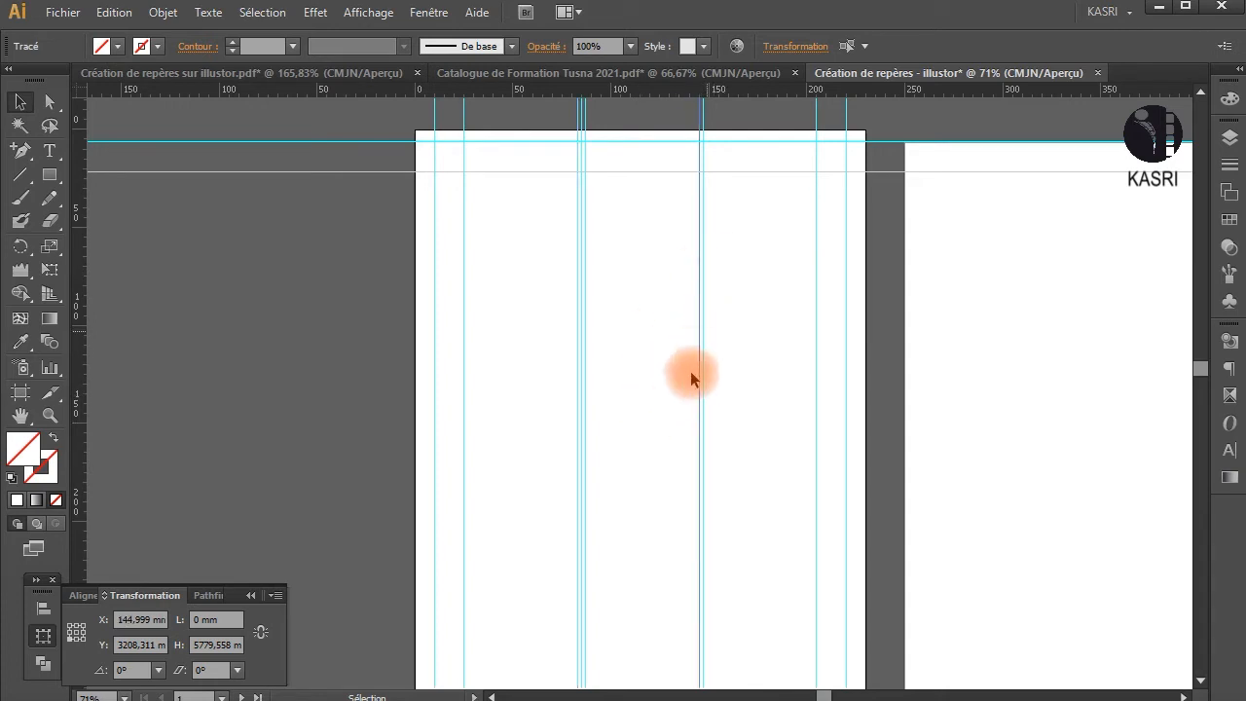
pyautogui.hotkey('ctrl', 'g')
pyautogui.hotkey('ctrl', 'd')
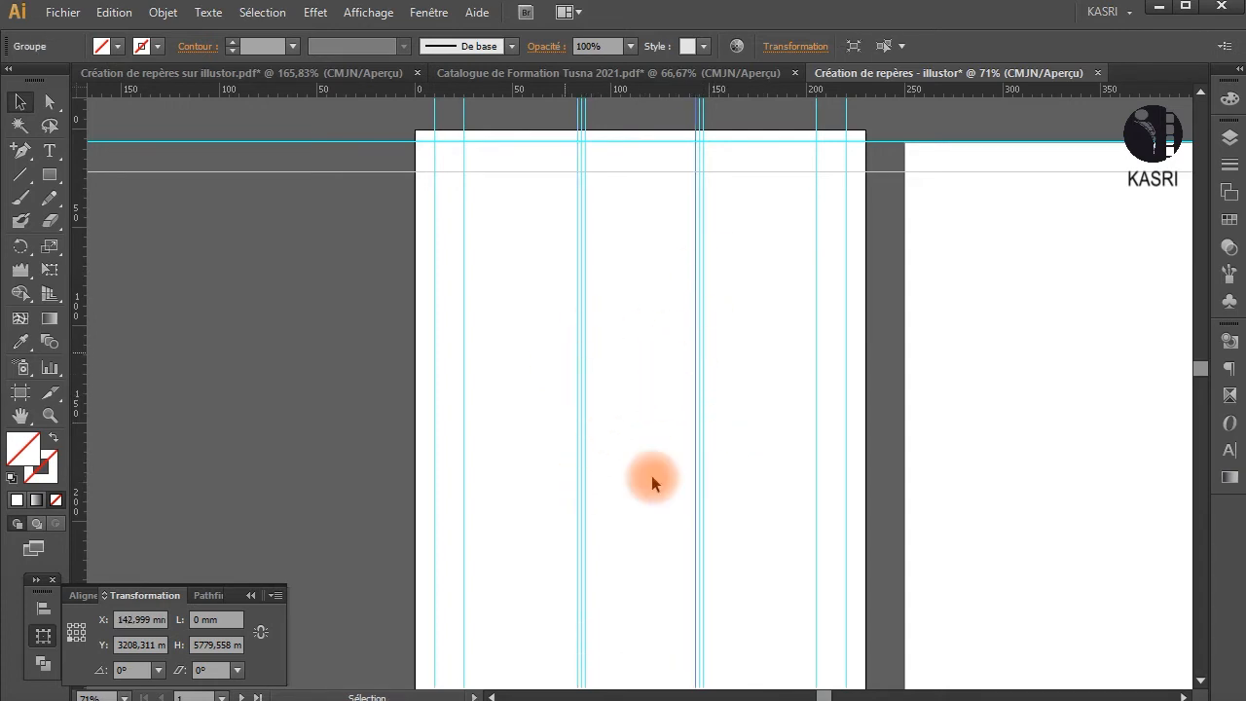
pyautogui.click(639, 402)
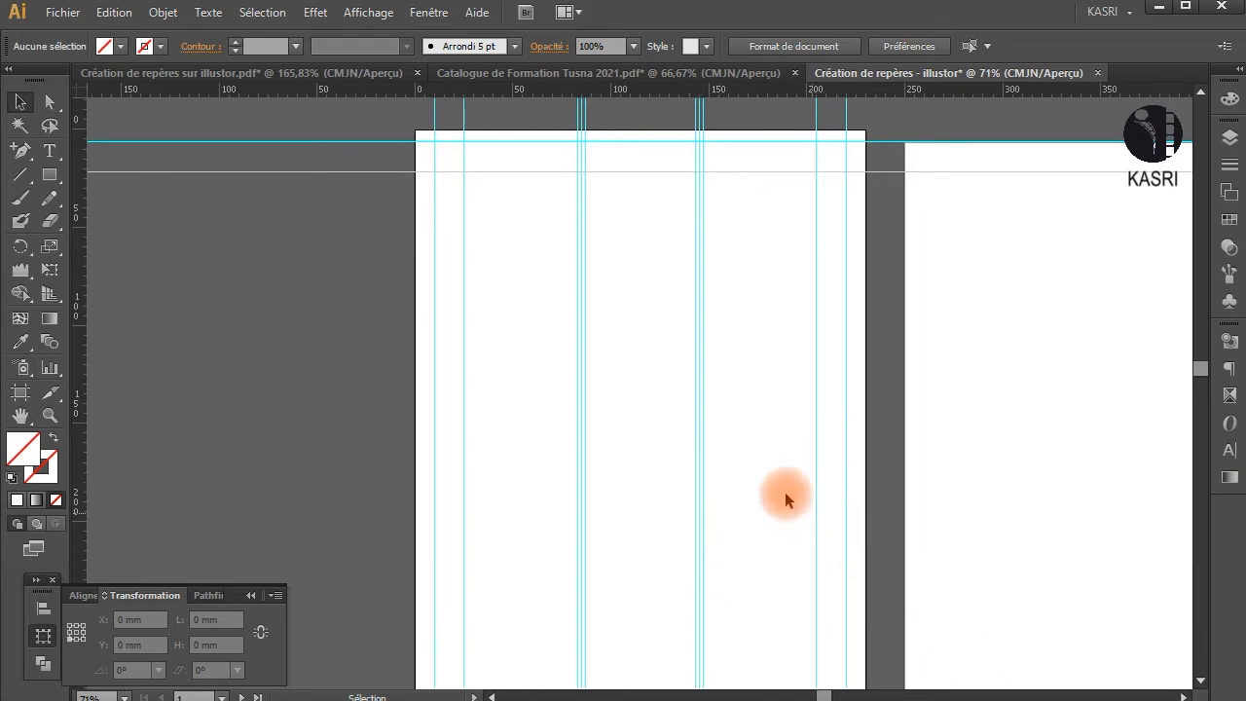
pyautogui.press('space')
pyautogui.moveTo(763, 440); pyautogui.dragTo(537, 425)
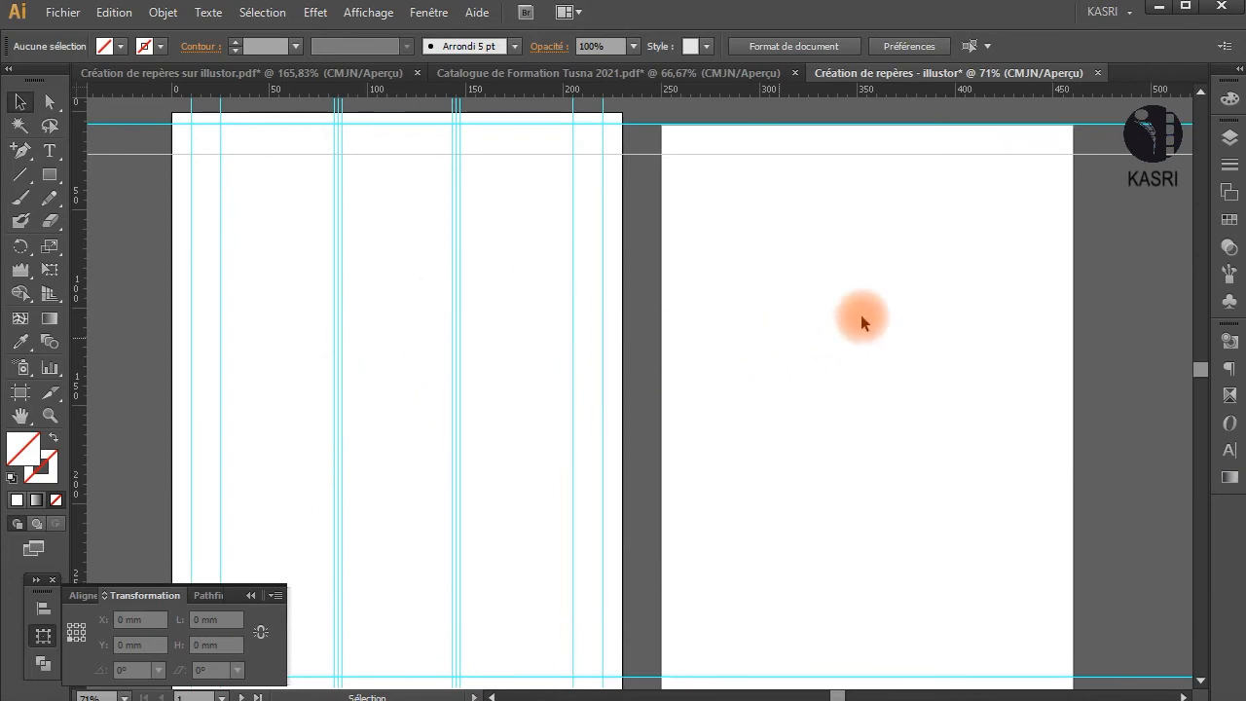
pyautogui.scroll(2, 556, 430)
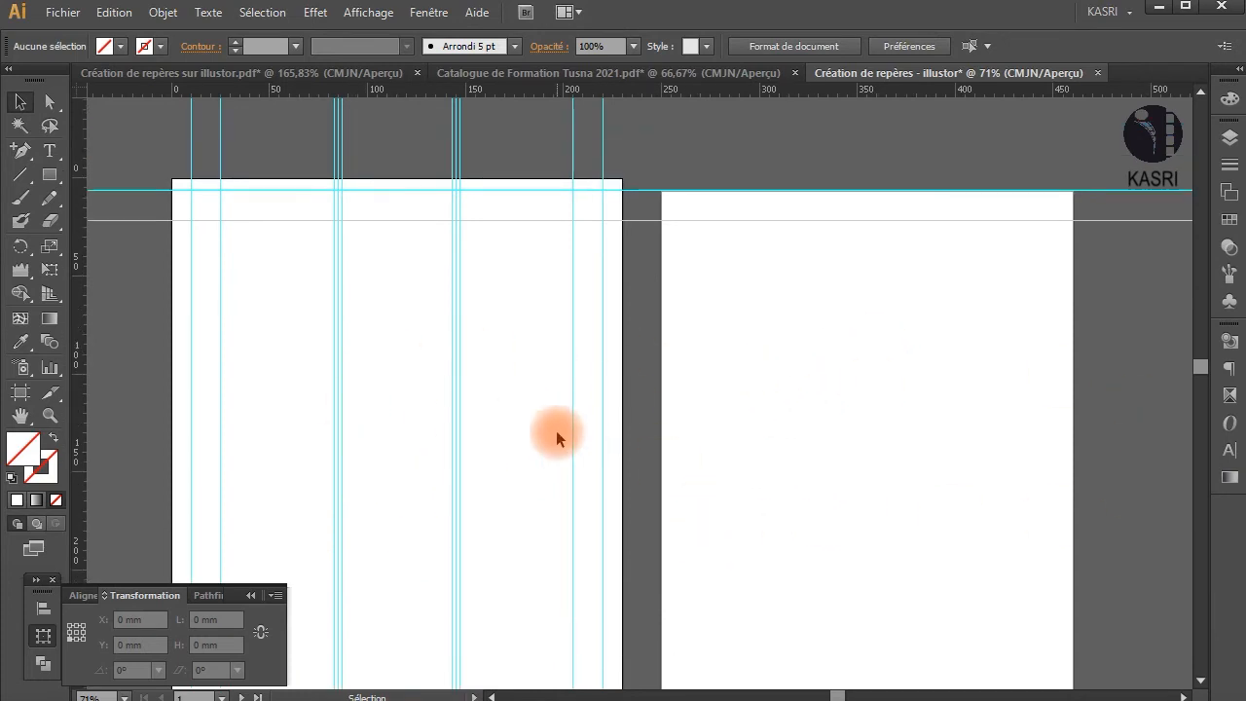
# Step: Resize the second artboard (Plan de travail 2) to 230 mm wide and 310 mm high, then leave artboard editing
pyautogui.click(697, 305)
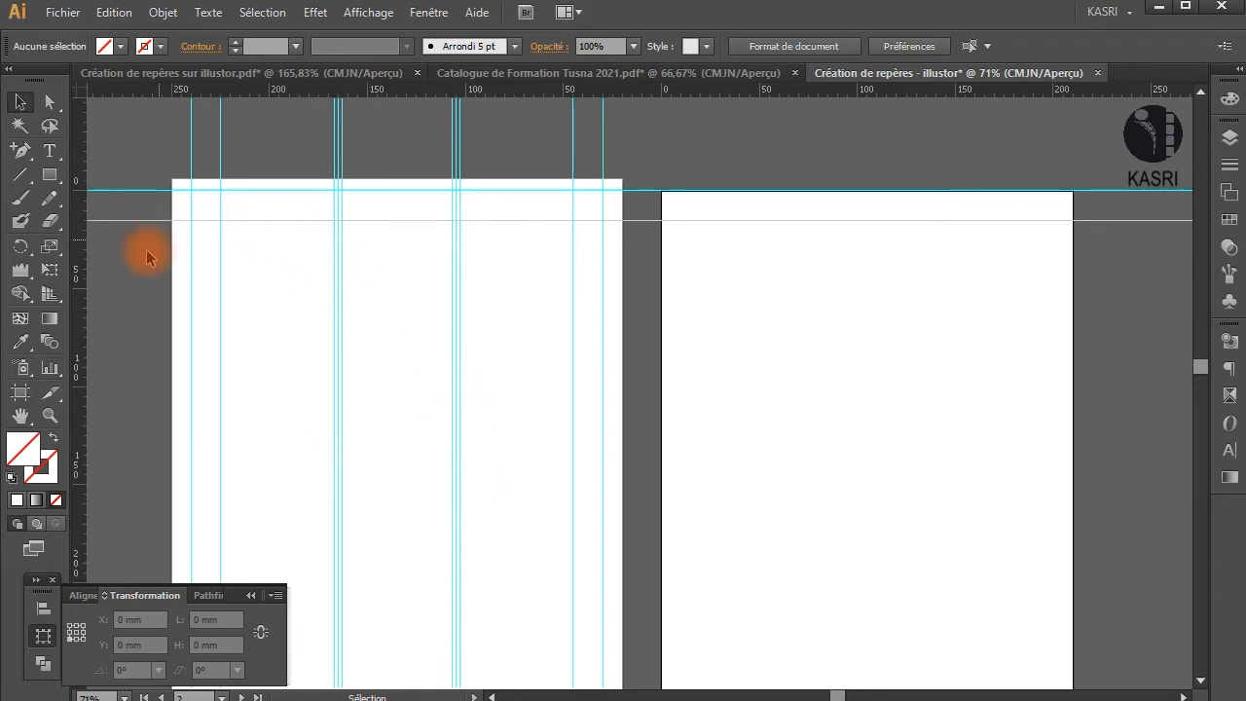
pyautogui.click(24, 391)
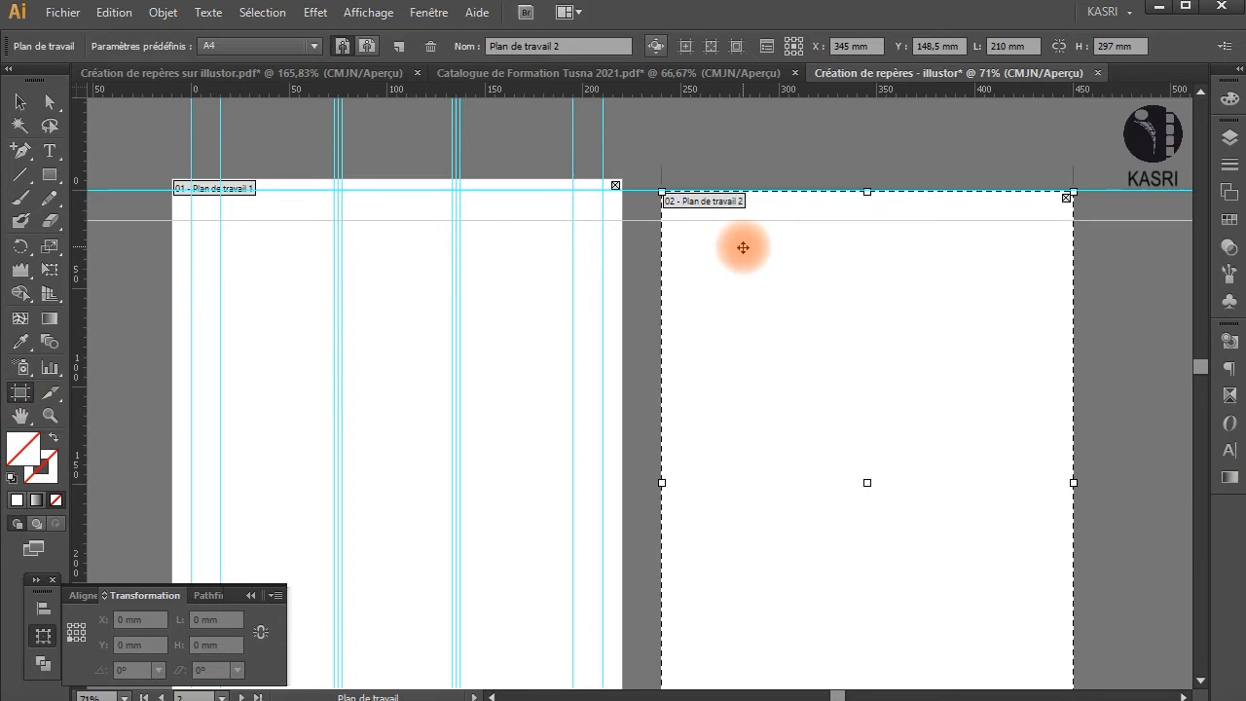
pyautogui.doubleClick(1000, 46)
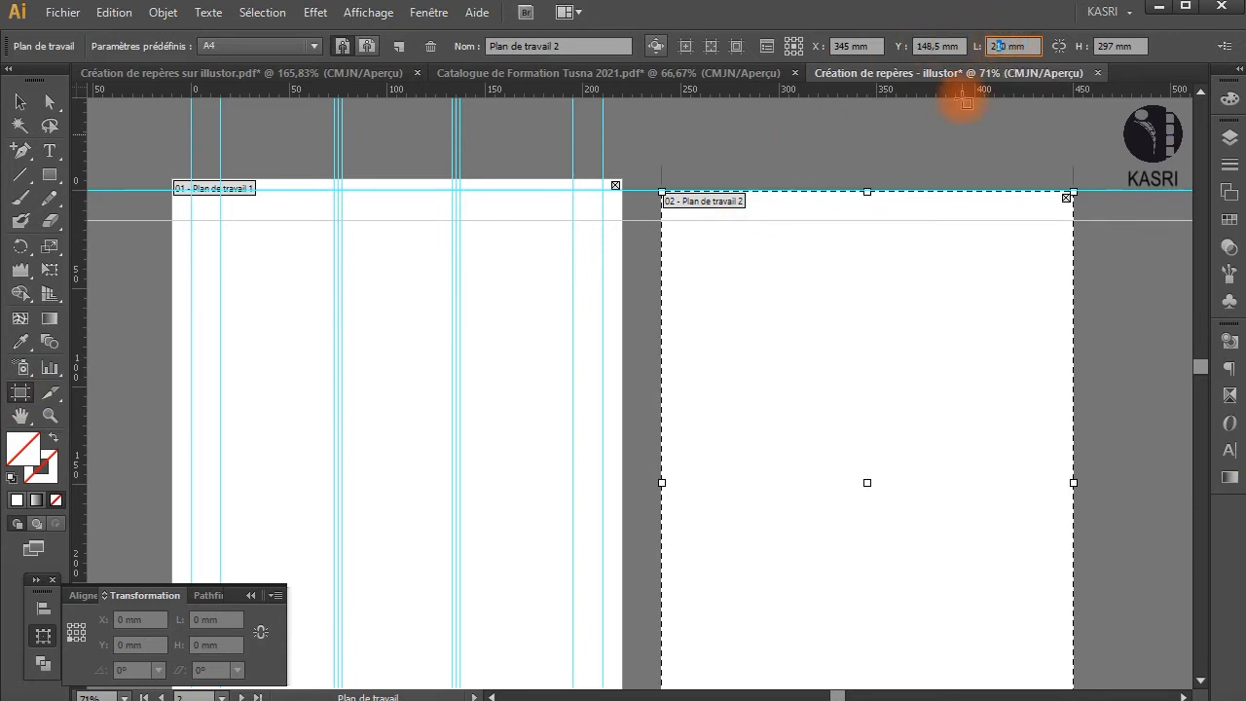
pyautogui.write('3')
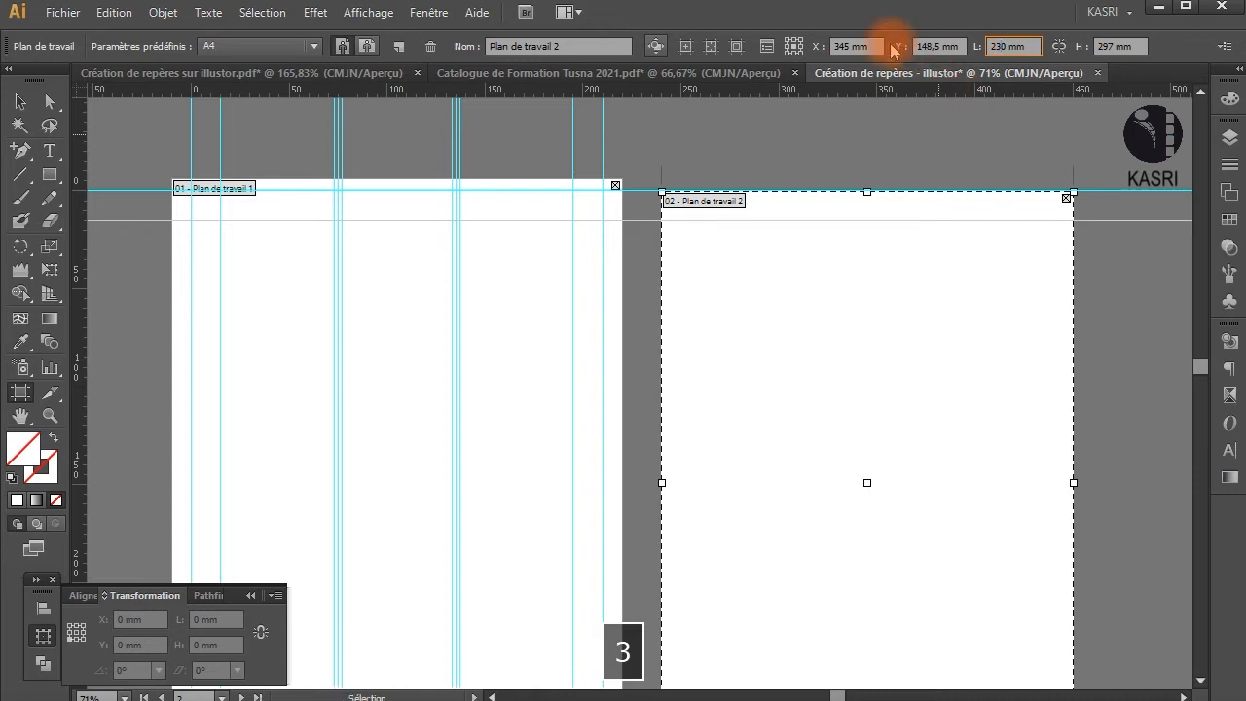
pyautogui.press('Return')
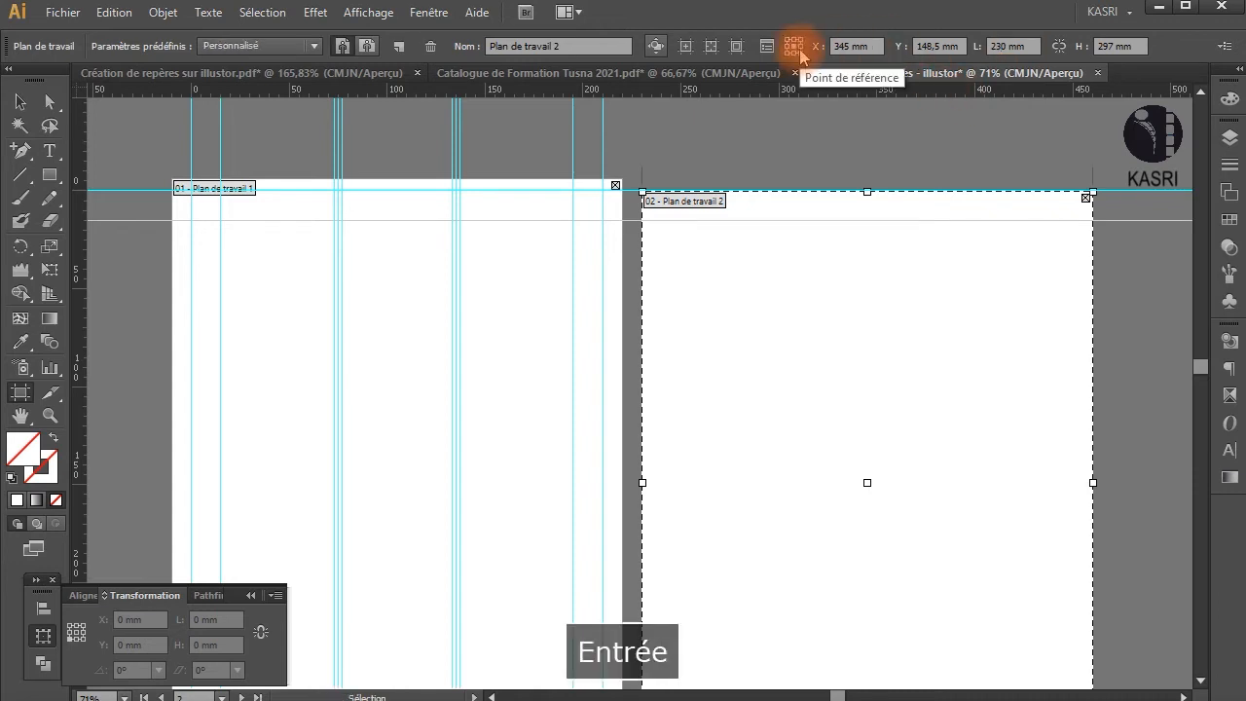
pyautogui.click(1107, 46)
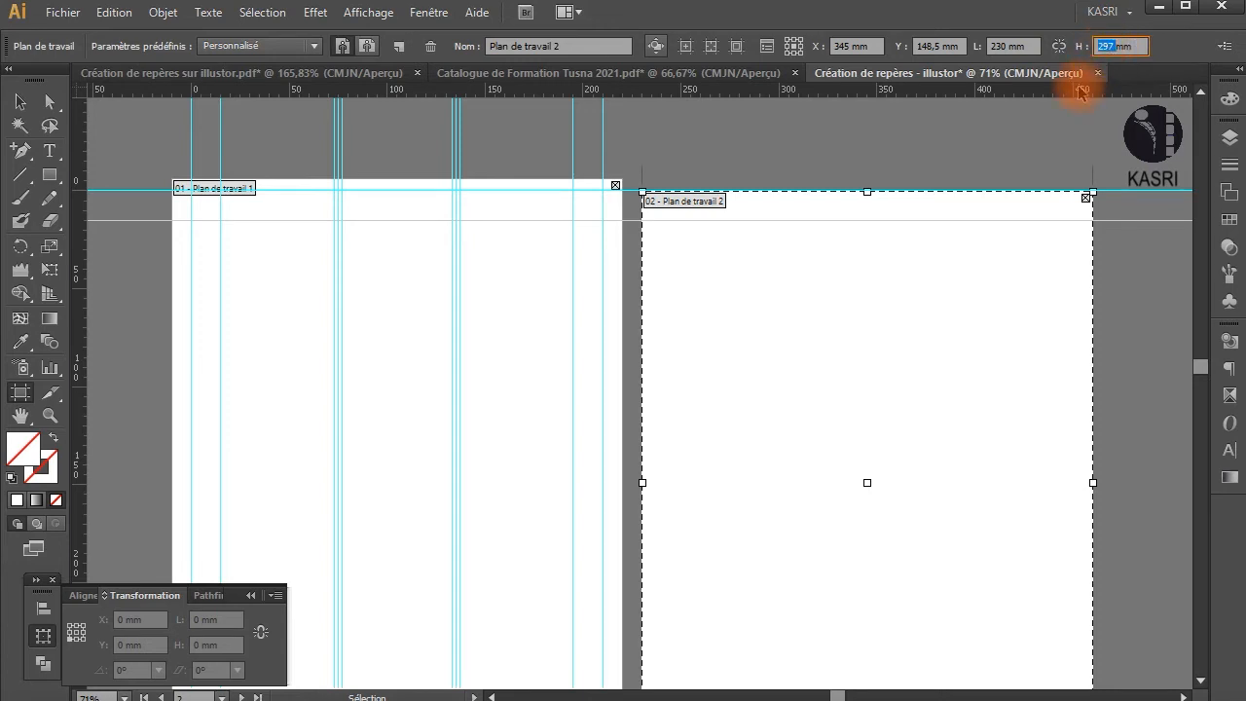
pyautogui.write('310mm')
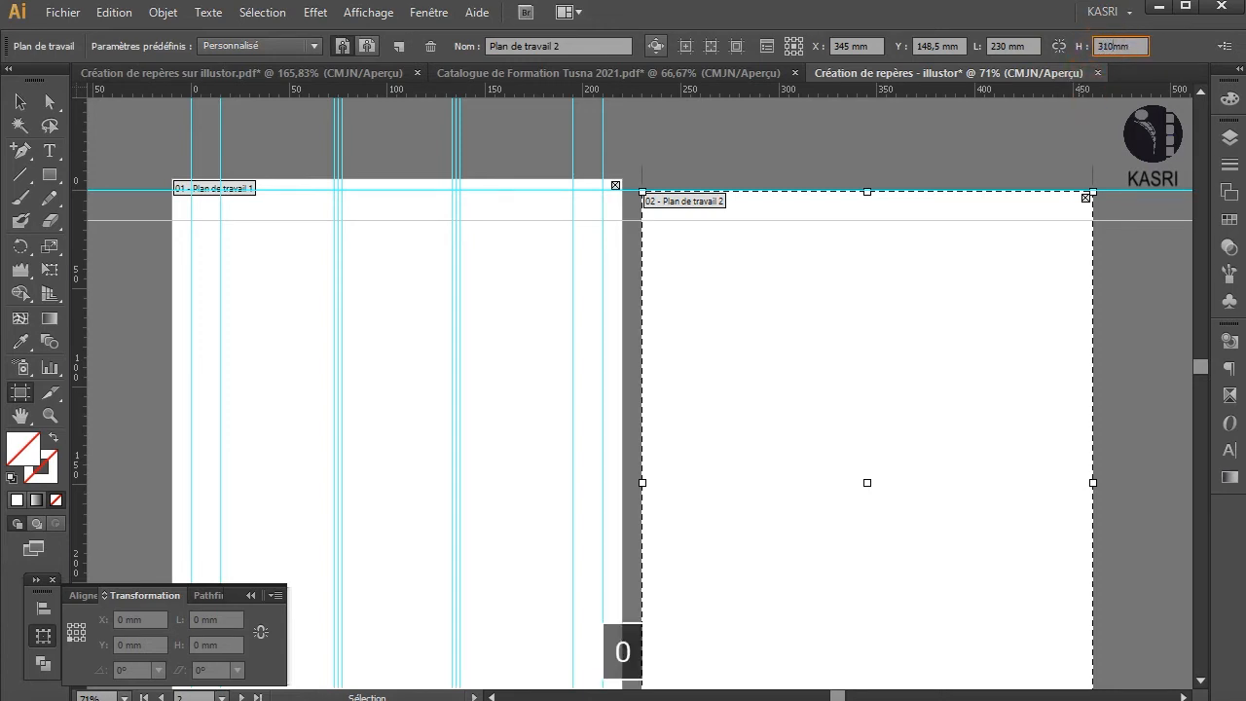
pyautogui.press('Return')
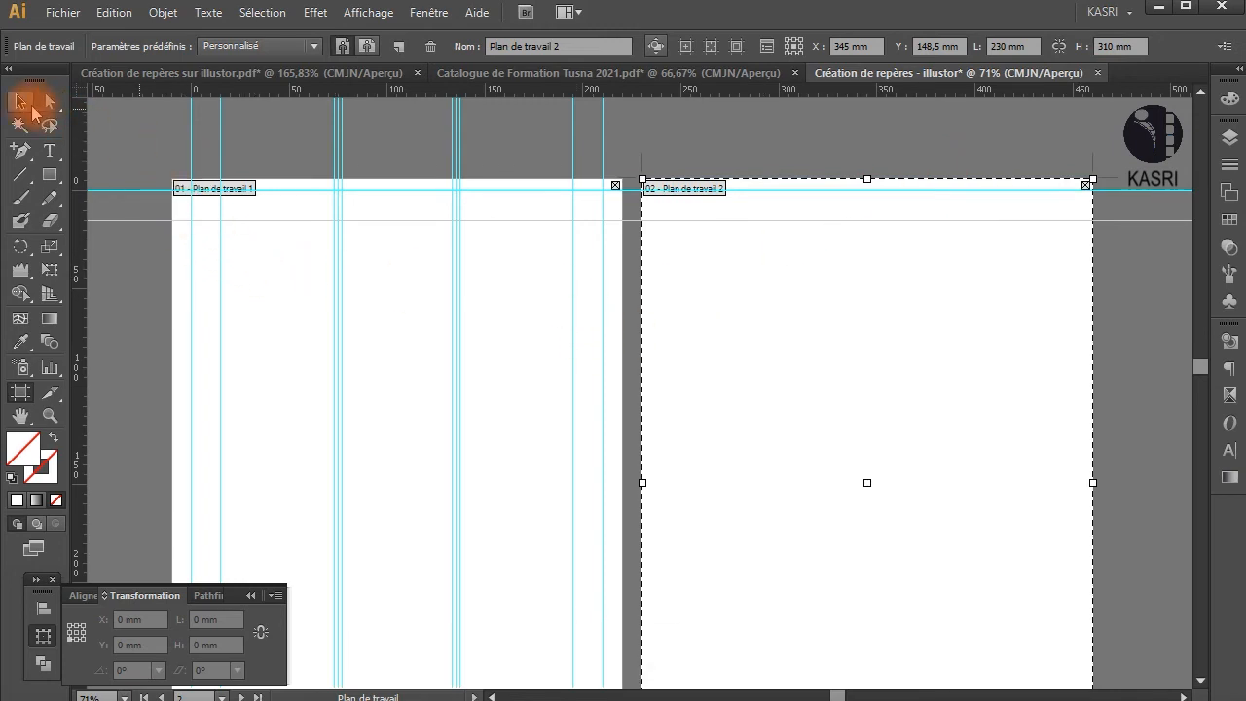
pyautogui.click(30, 108)
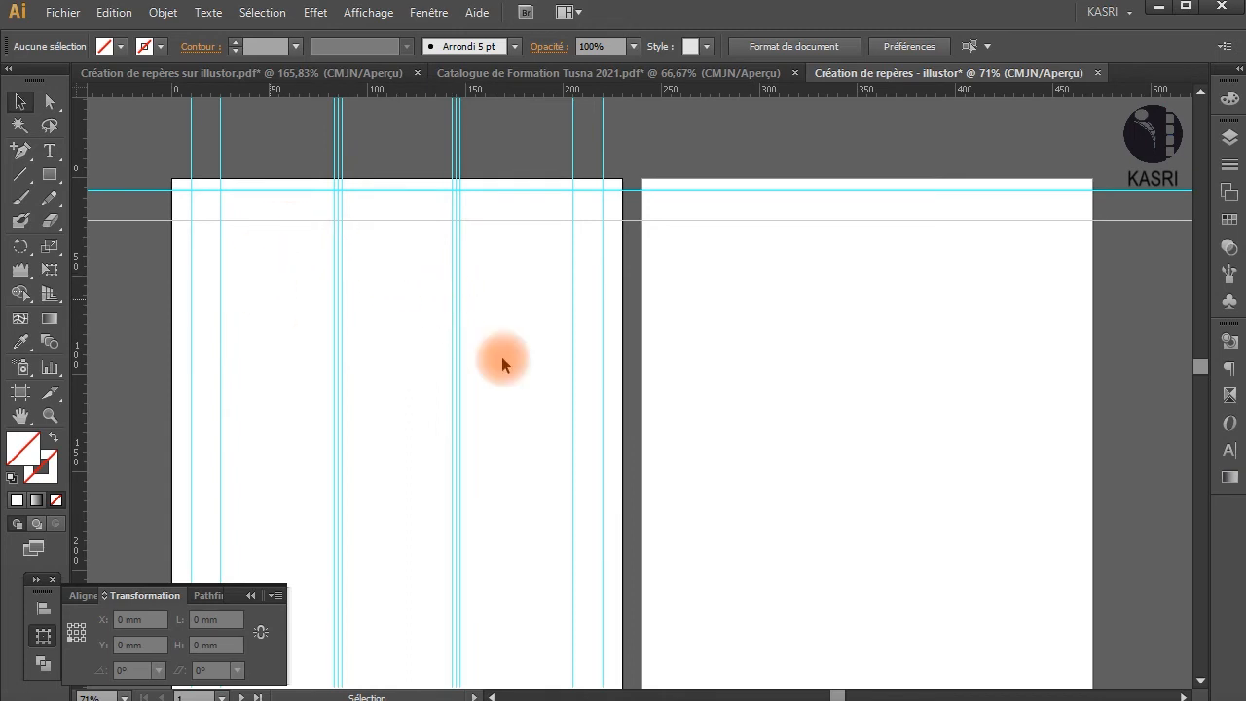
# Step: Copy all the vertical guides of the first artboard and paste them in front on the second artboard
pyautogui.moveTo(142, 124); pyautogui.dragTo(602, 149)
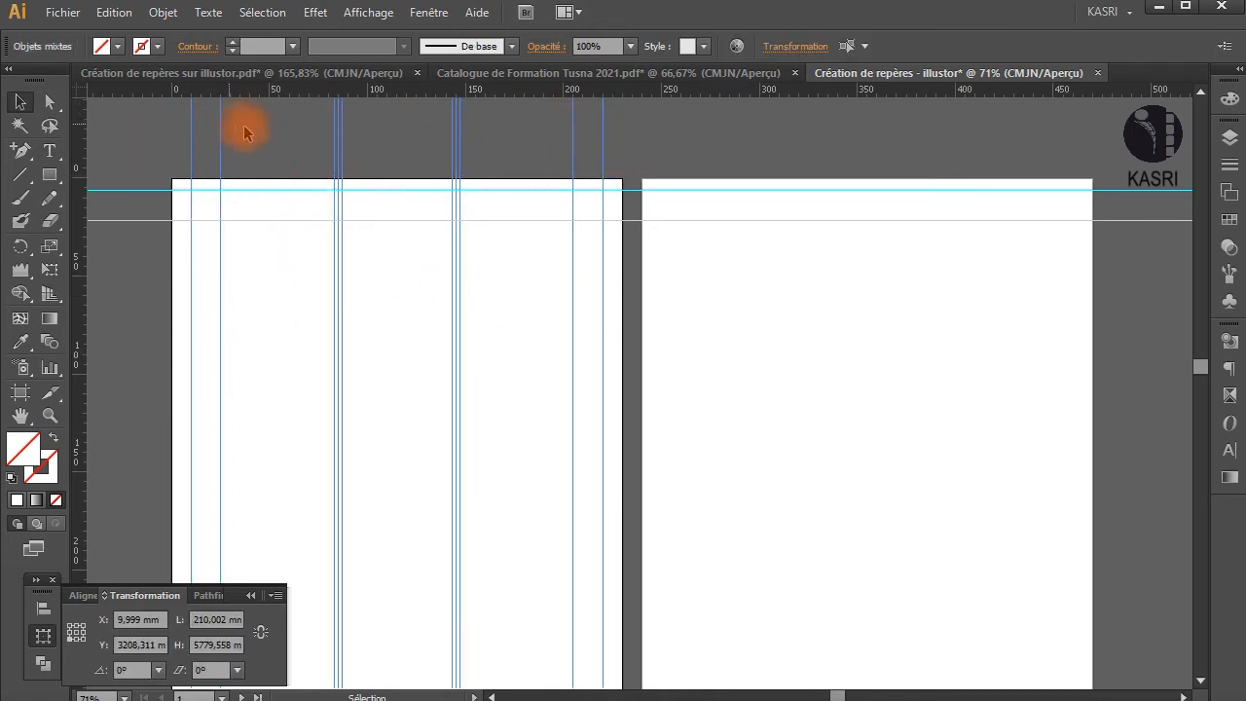
pyautogui.click(113, 14)
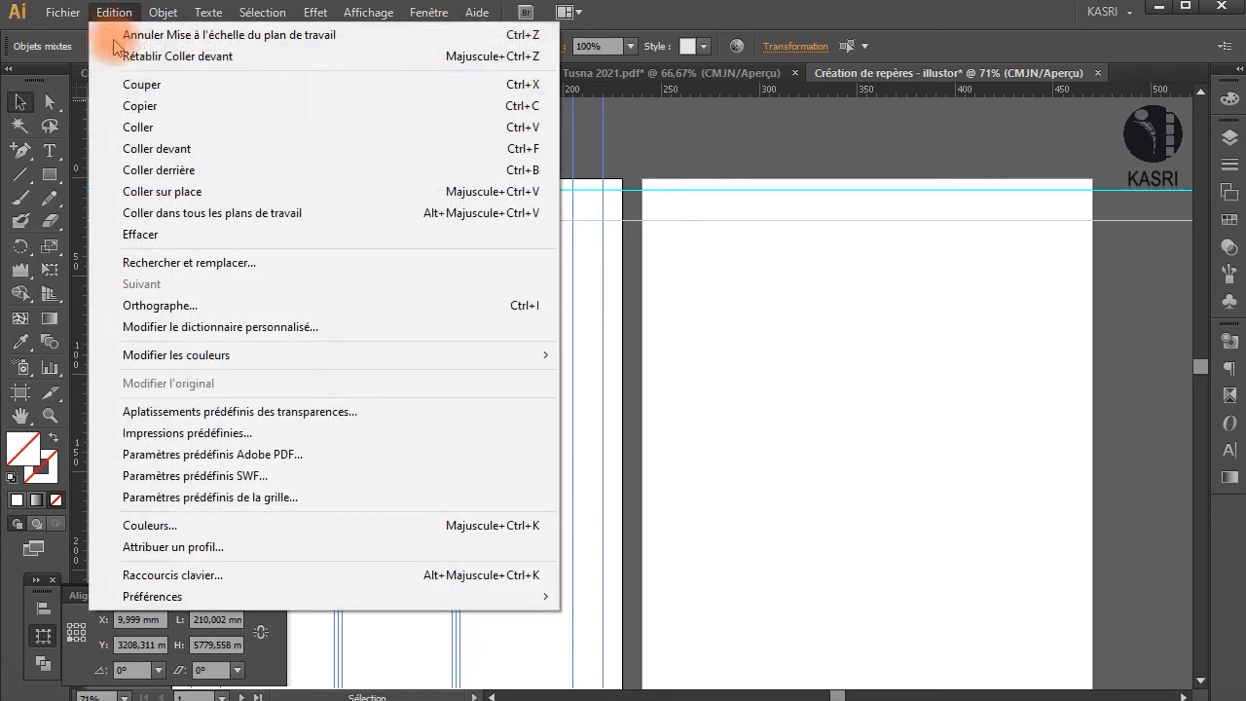
pyautogui.click(132, 109)
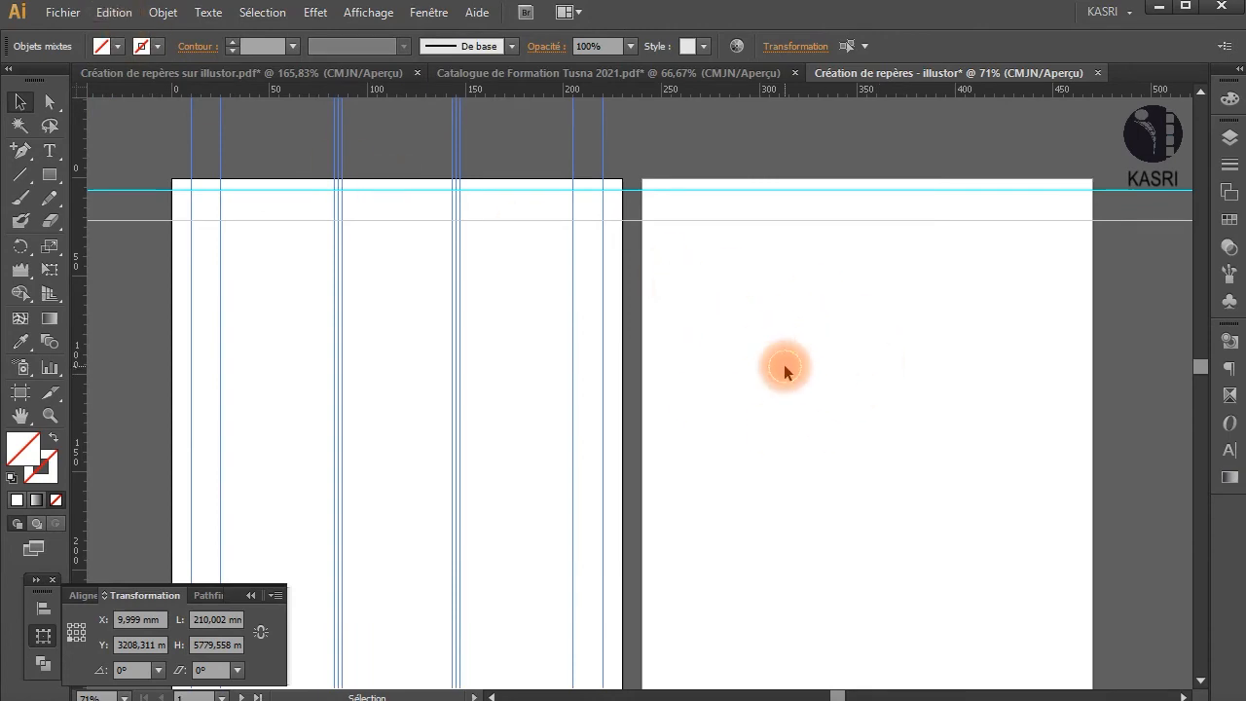
pyautogui.click(786, 334)
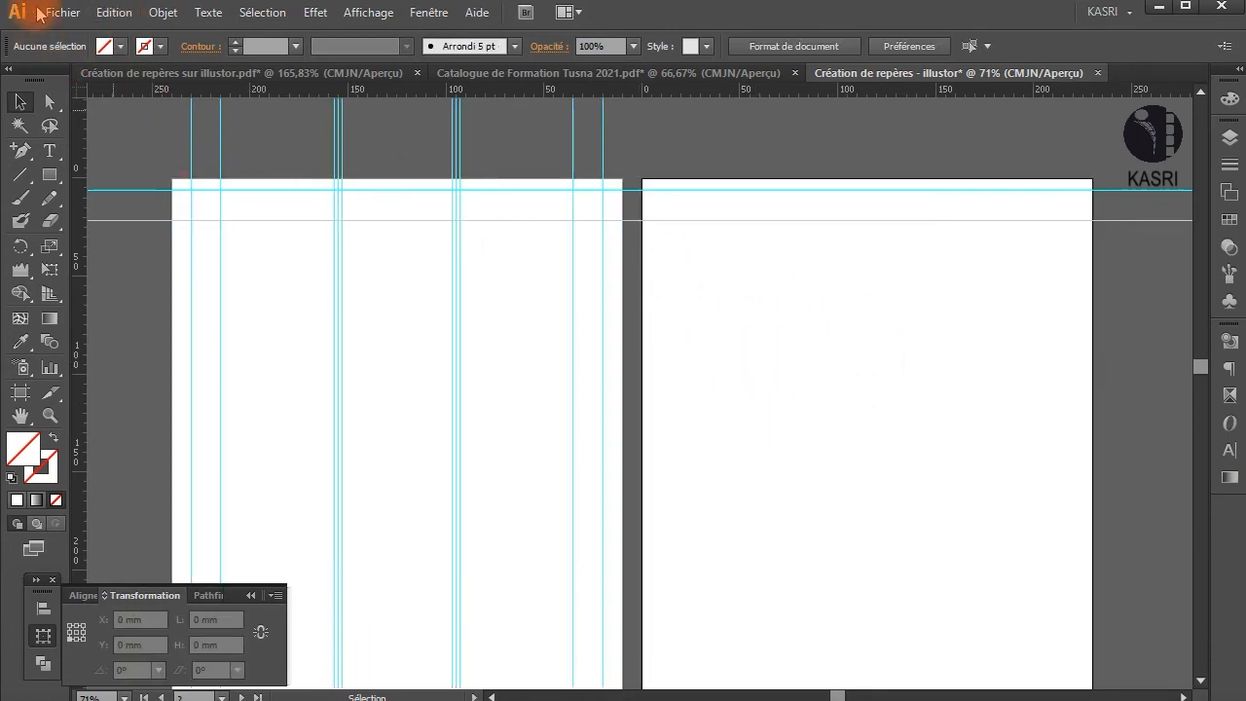
pyautogui.click(105, 15)
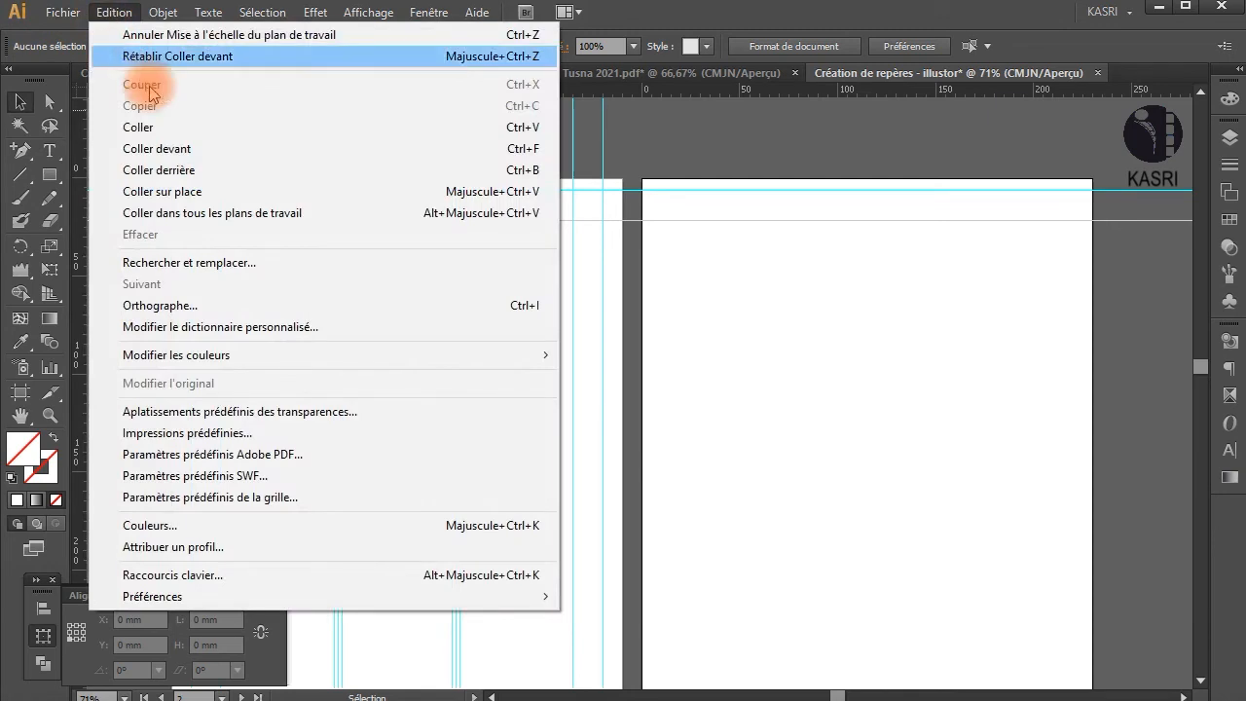
pyautogui.click(172, 152)
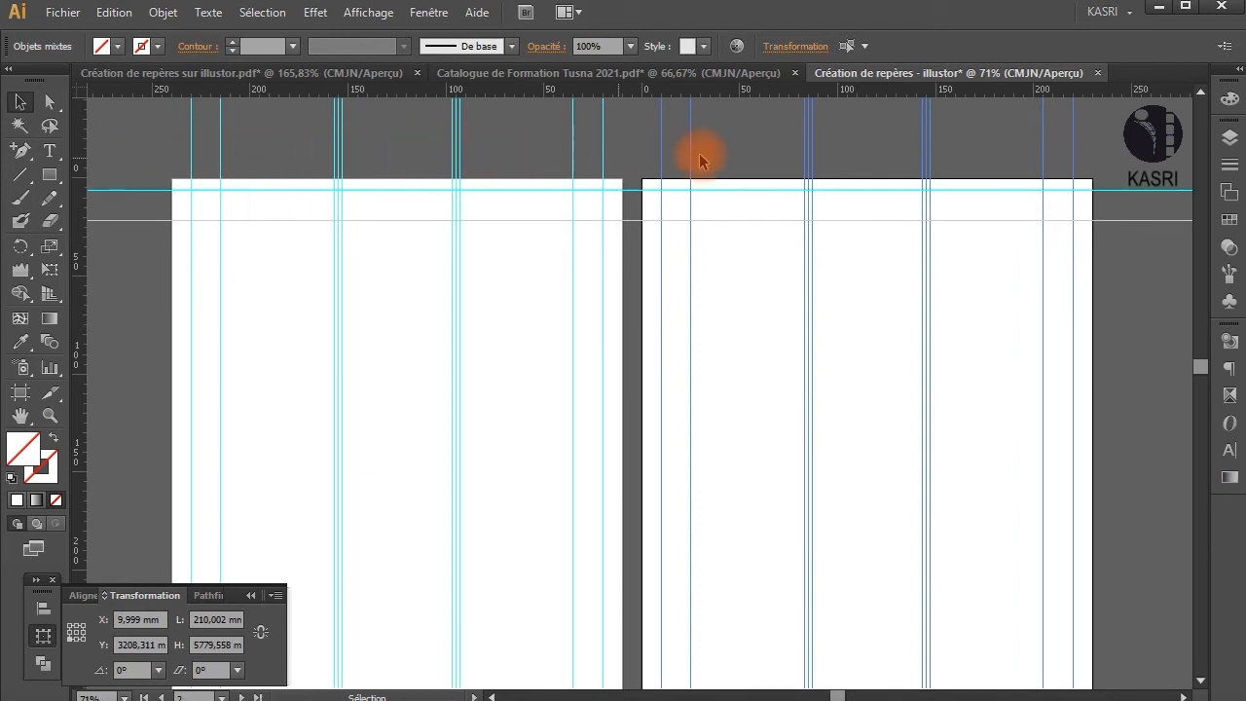
# Step: Examine how the vertical guides run across the upper and lower artboards, and clear the guide selection
pyautogui.scroll(-1, 843, 328)
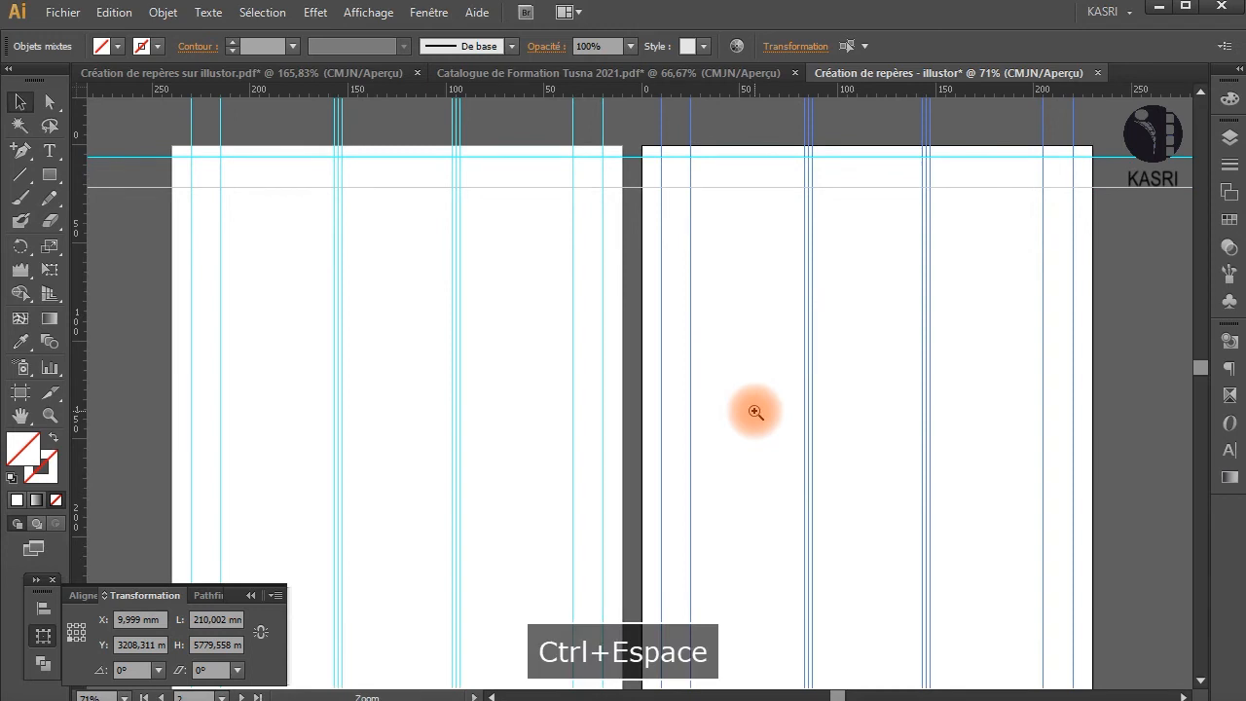
pyautogui.keyDown('ctrl'); pyautogui.keyDown('alt'); pyautogui.click(578, 437); pyautogui.keyUp('alt'); pyautogui.keyUp('ctrl')
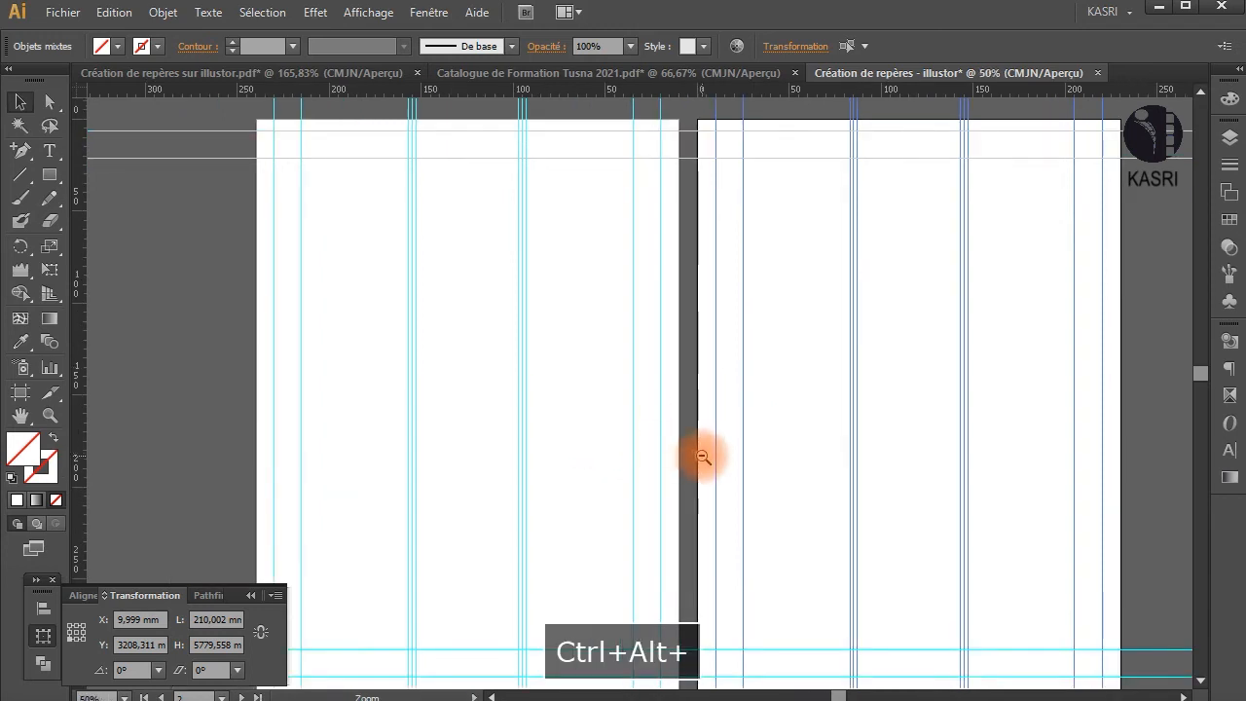
pyautogui.keyDown('ctrl'); pyautogui.keyDown('alt'); pyautogui.click(698, 453); pyautogui.keyUp('alt'); pyautogui.keyUp('ctrl')
pyautogui.moveTo(682, 454); pyautogui.dragTo(671, 422)
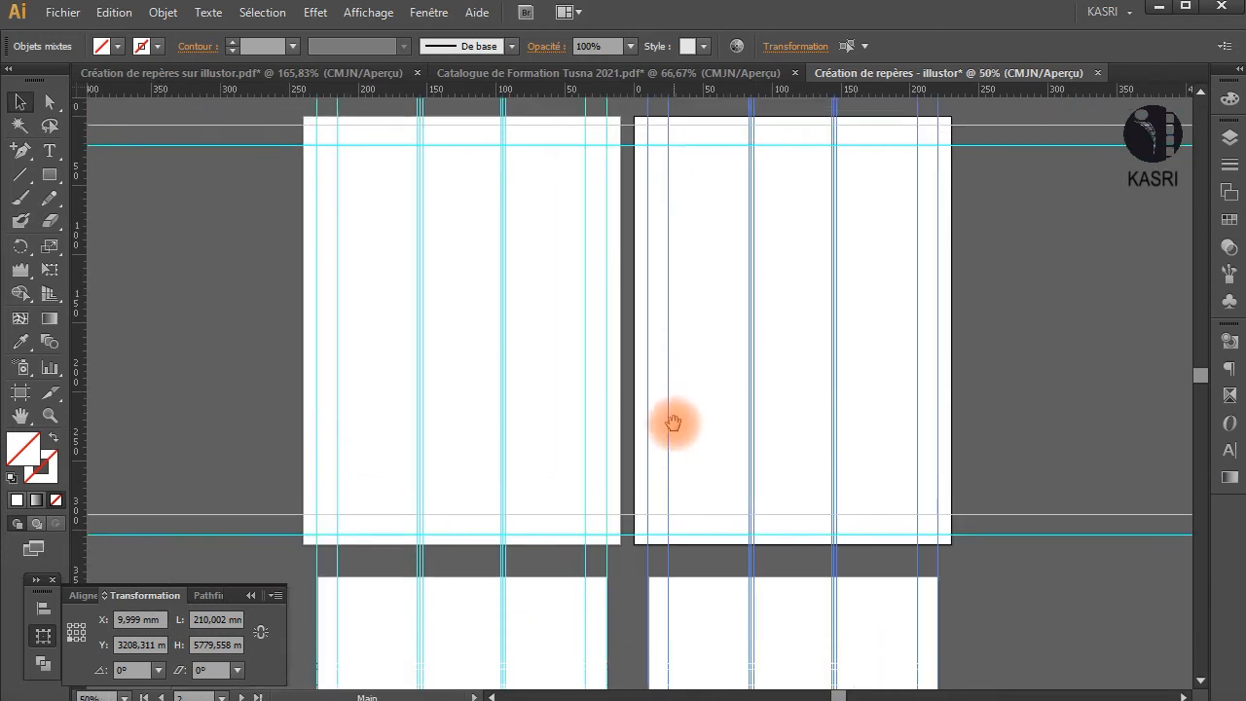
pyautogui.scroll(3, 876, 340)
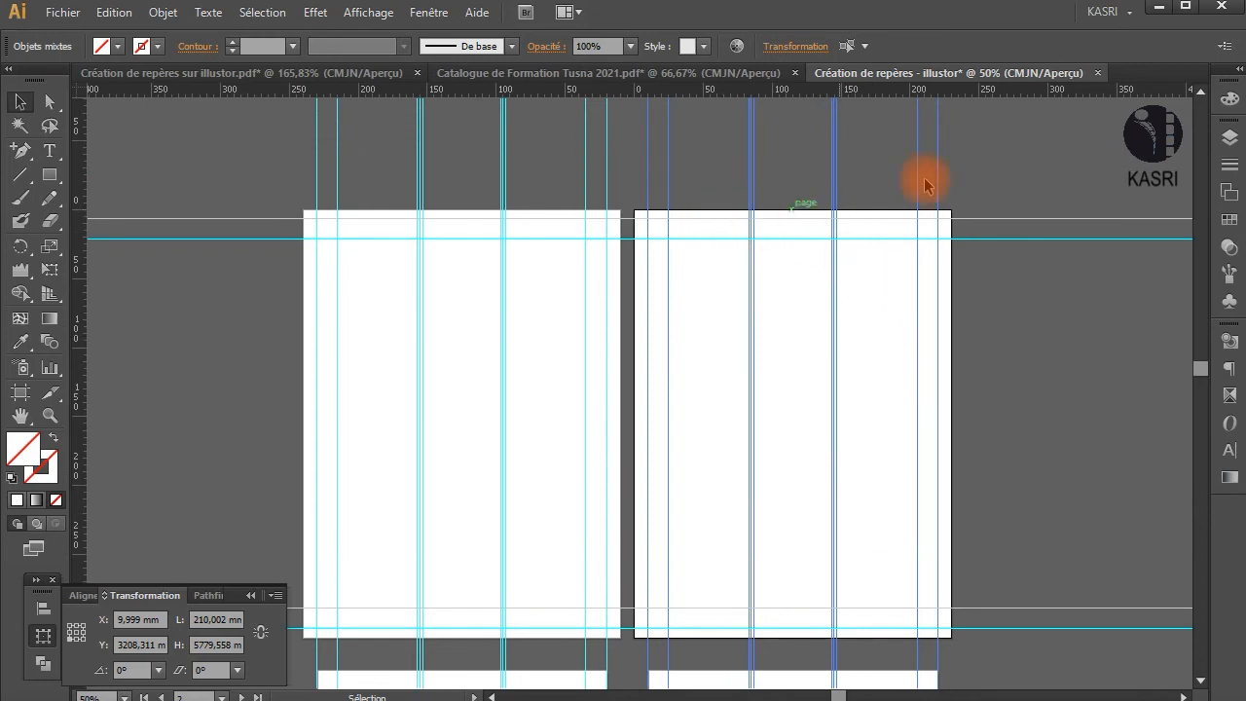
pyautogui.scroll(-10, 587, 414)
pyautogui.scroll(-3, 592, 418)
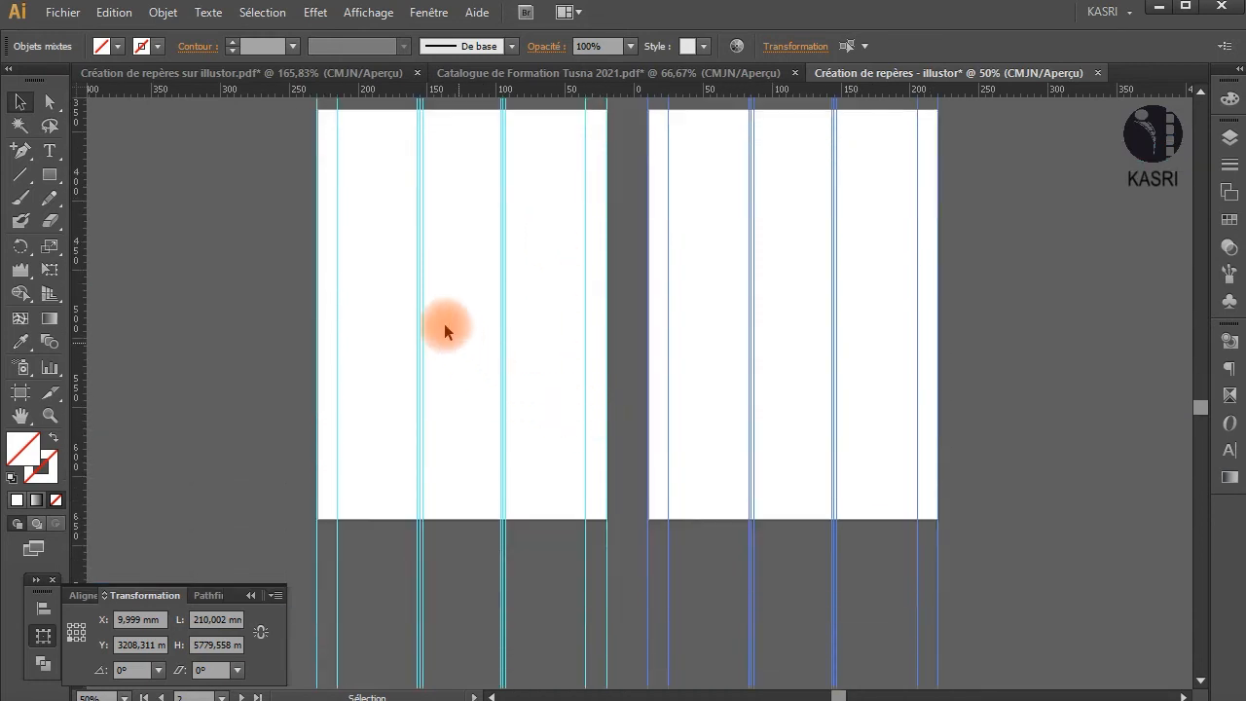
pyautogui.scroll(3, 626, 470)
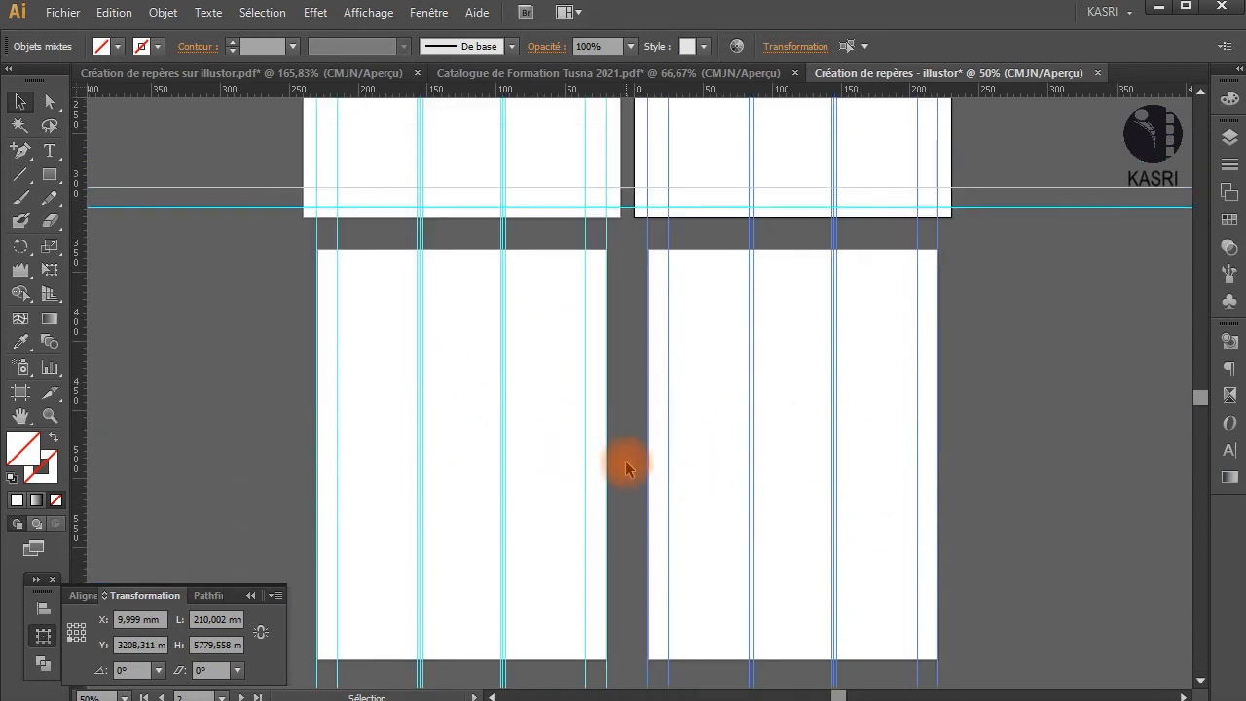
pyautogui.keyDown('ctrl'); pyautogui.keyDown('alt'); pyautogui.click(598, 437); pyautogui.keyUp('alt'); pyautogui.keyUp('ctrl')
pyautogui.moveTo(645, 477); pyautogui.dragTo(643, 563)
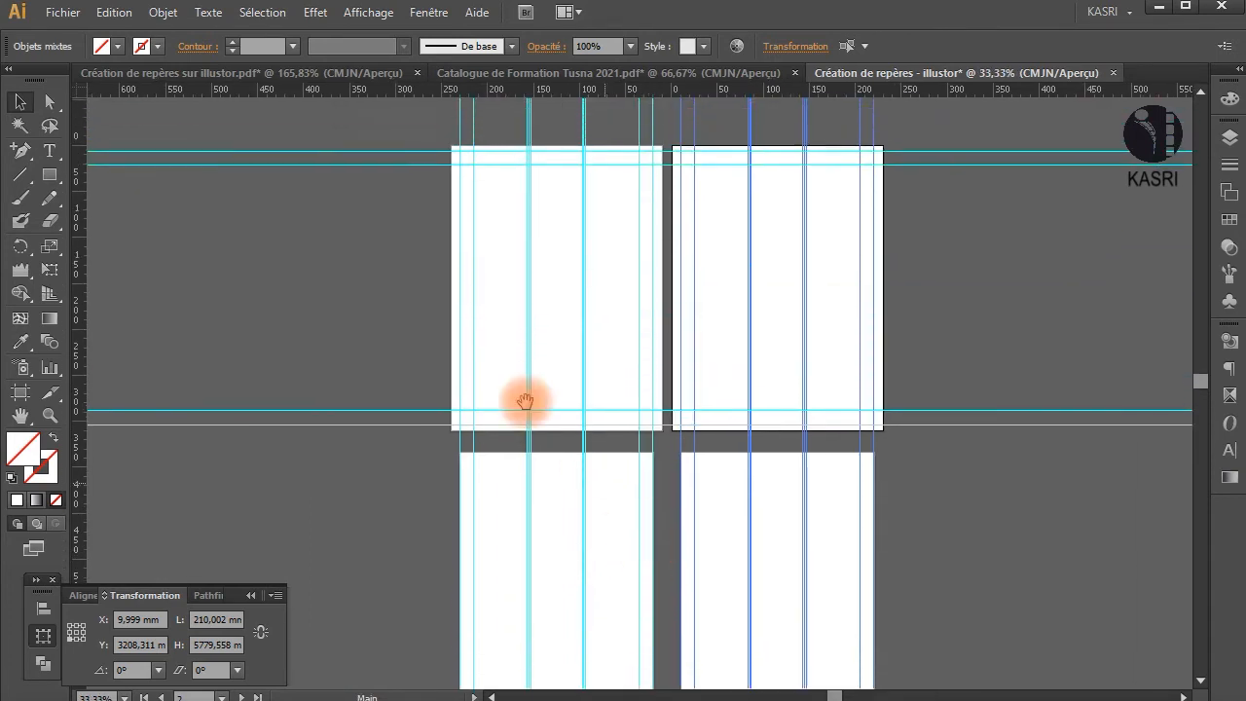
pyautogui.click(349, 137)
# Step: Resize the third artboard (Plan de travail 3) to 230 mm wide and 310 mm high
pyautogui.click(485, 502)
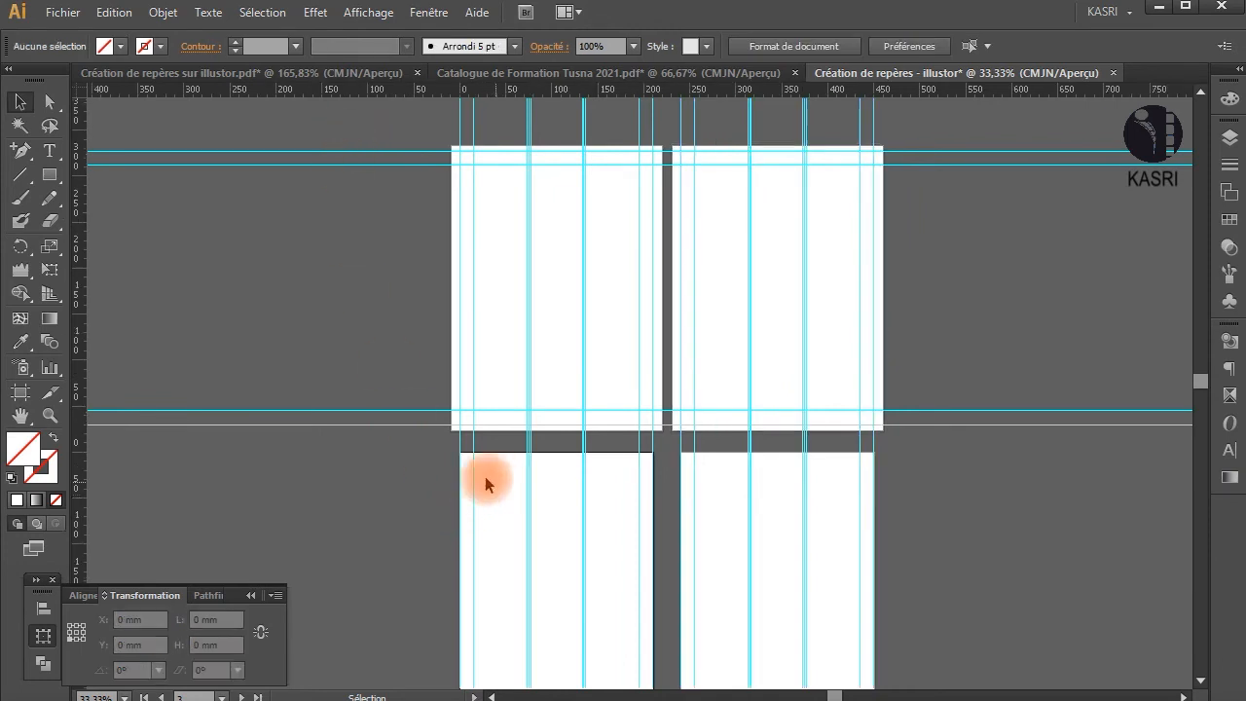
pyautogui.click(20, 395)
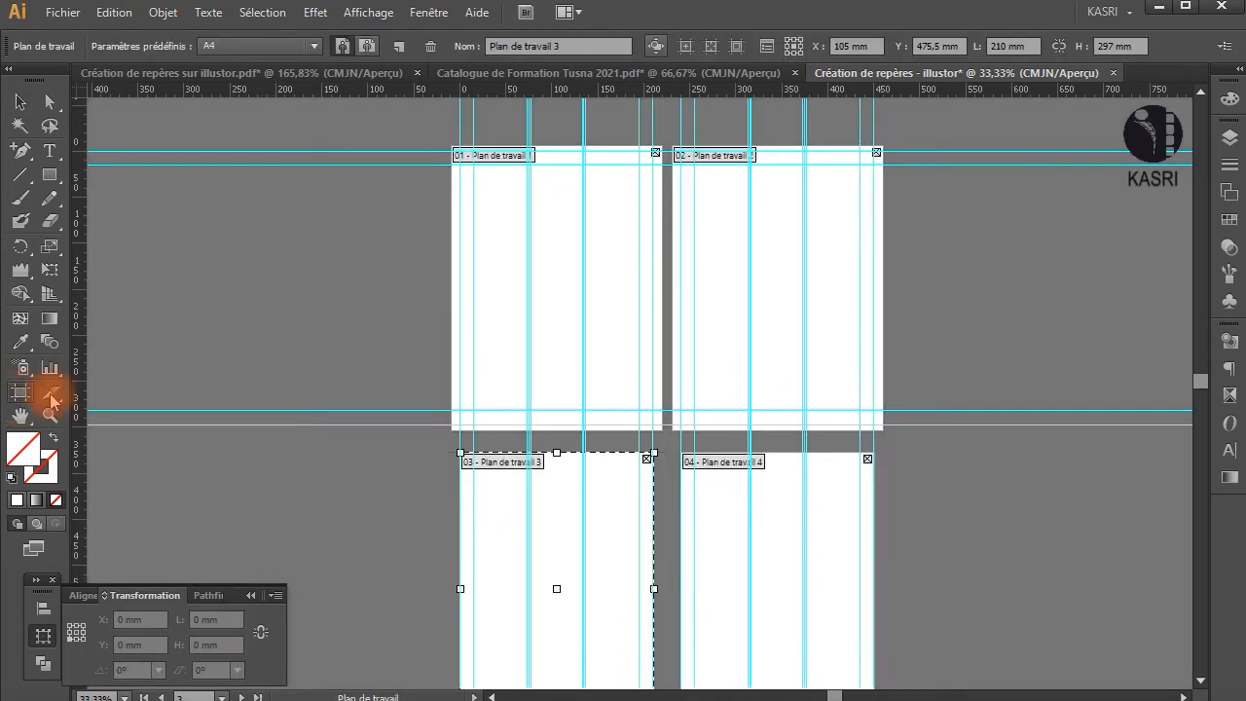
pyautogui.doubleClick(1002, 45)
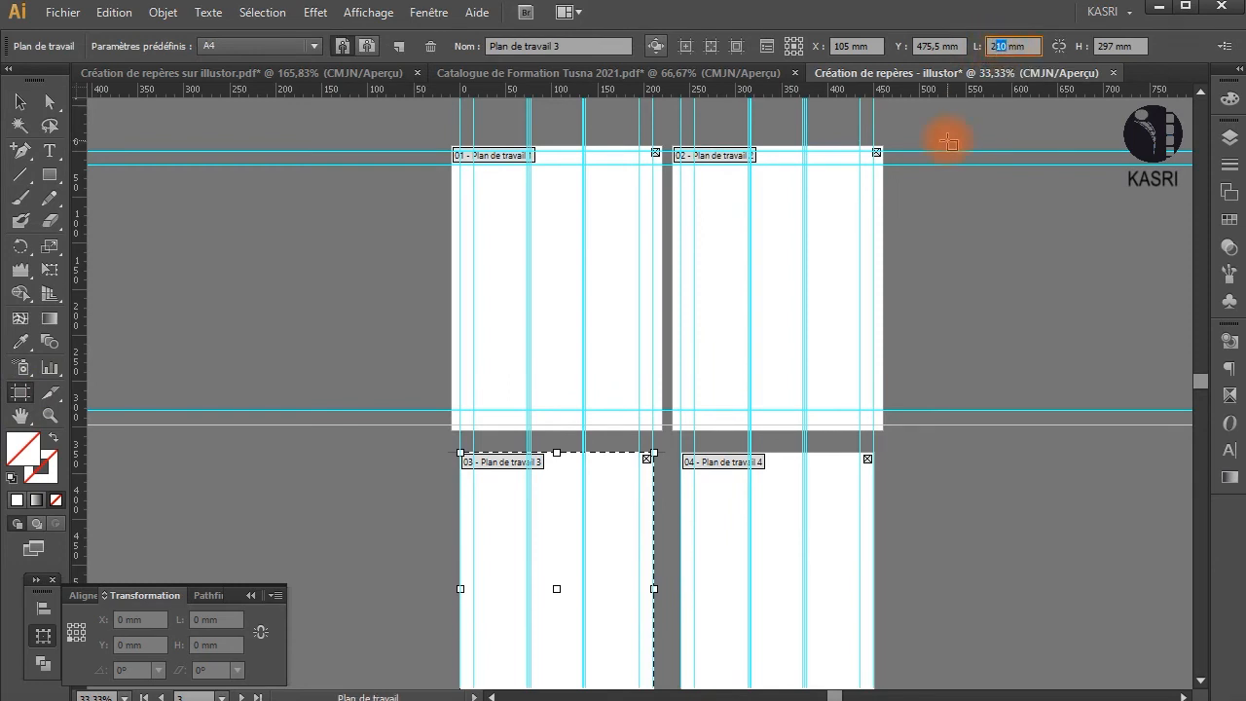
pyautogui.write('23')
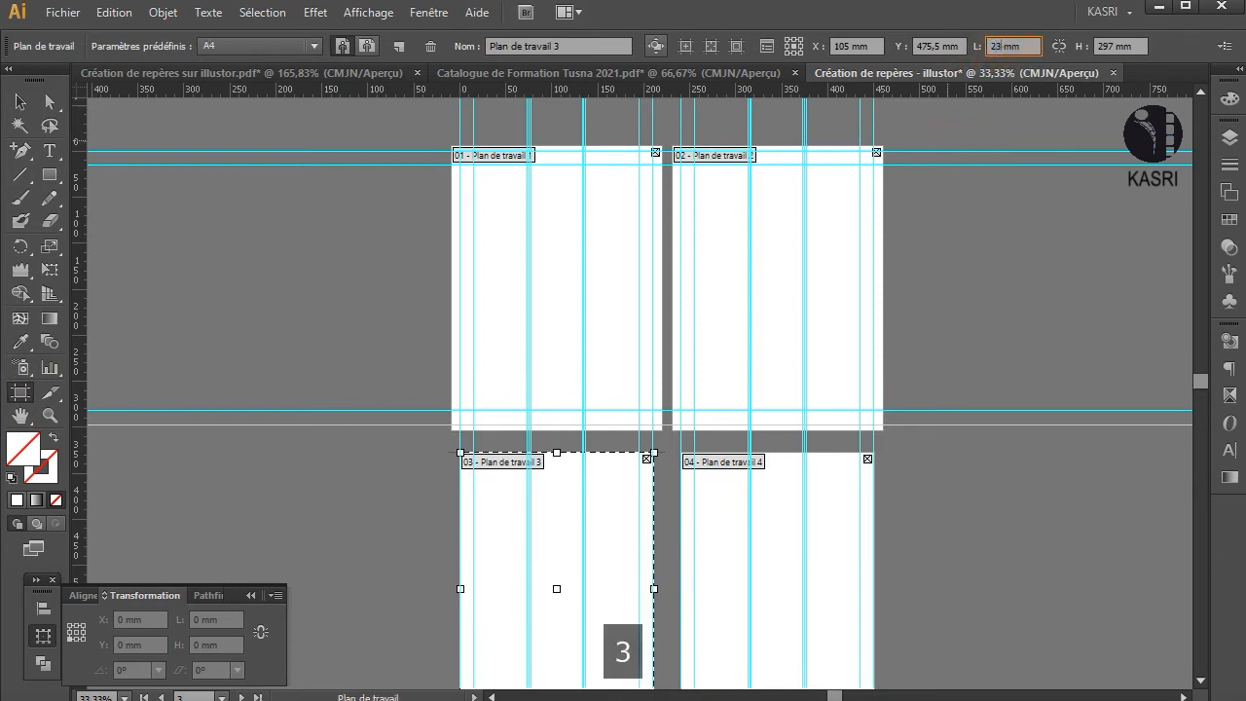
pyautogui.write('0')
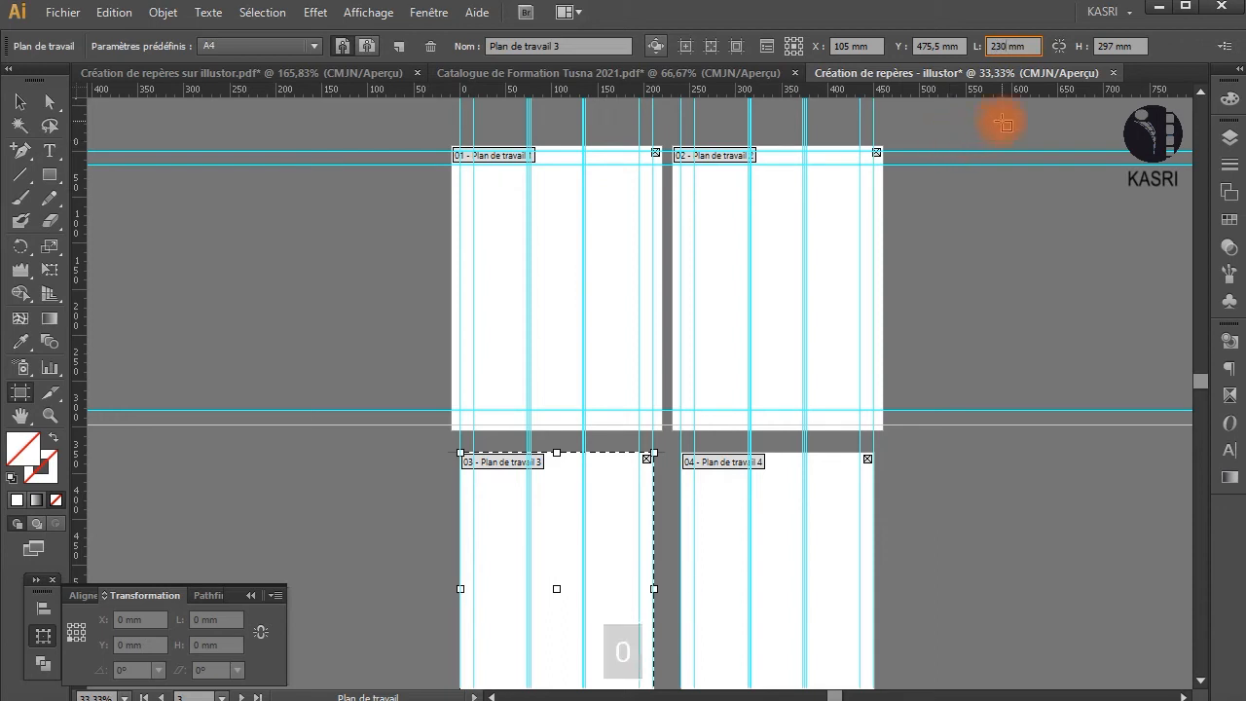
pyautogui.press('Return')
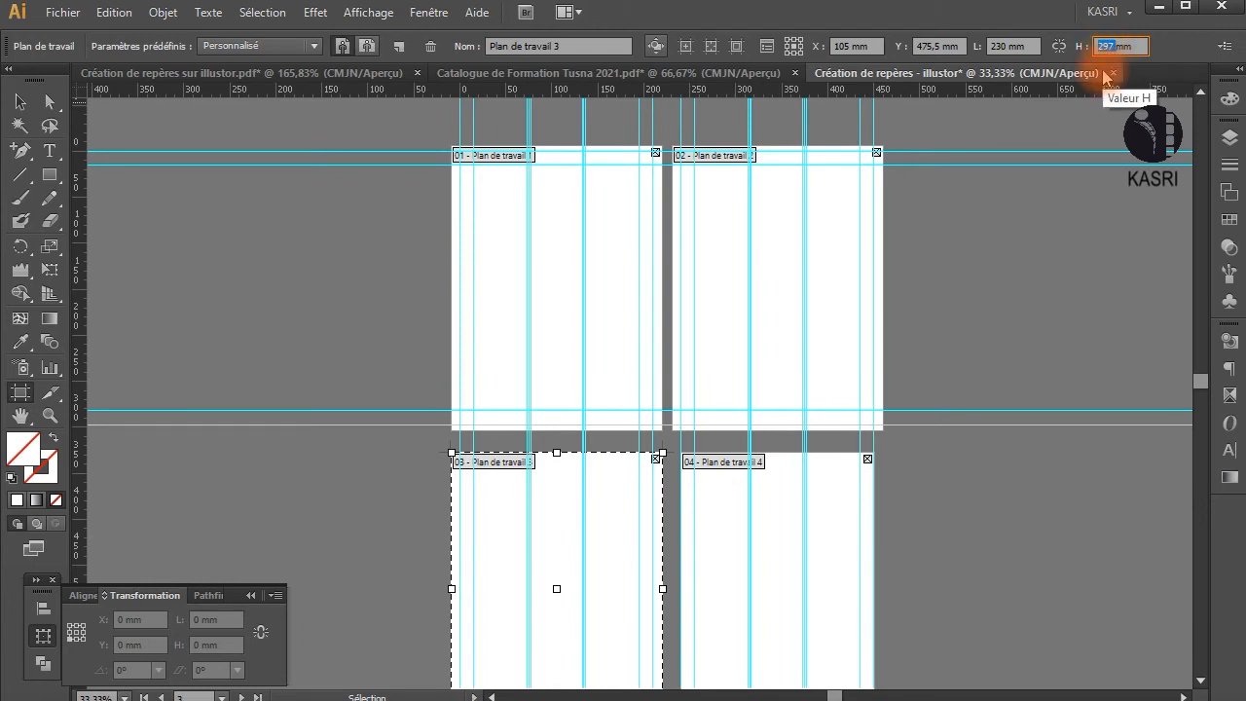
pyautogui.write('31')
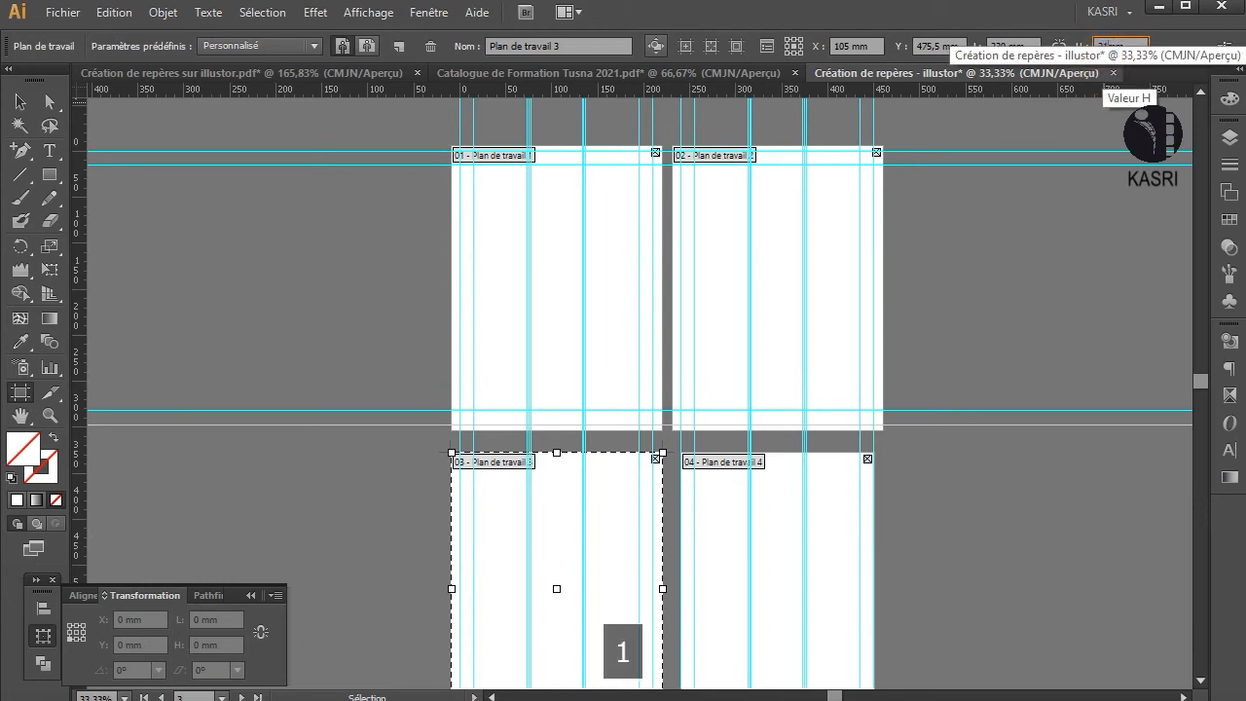
pyautogui.write('0')
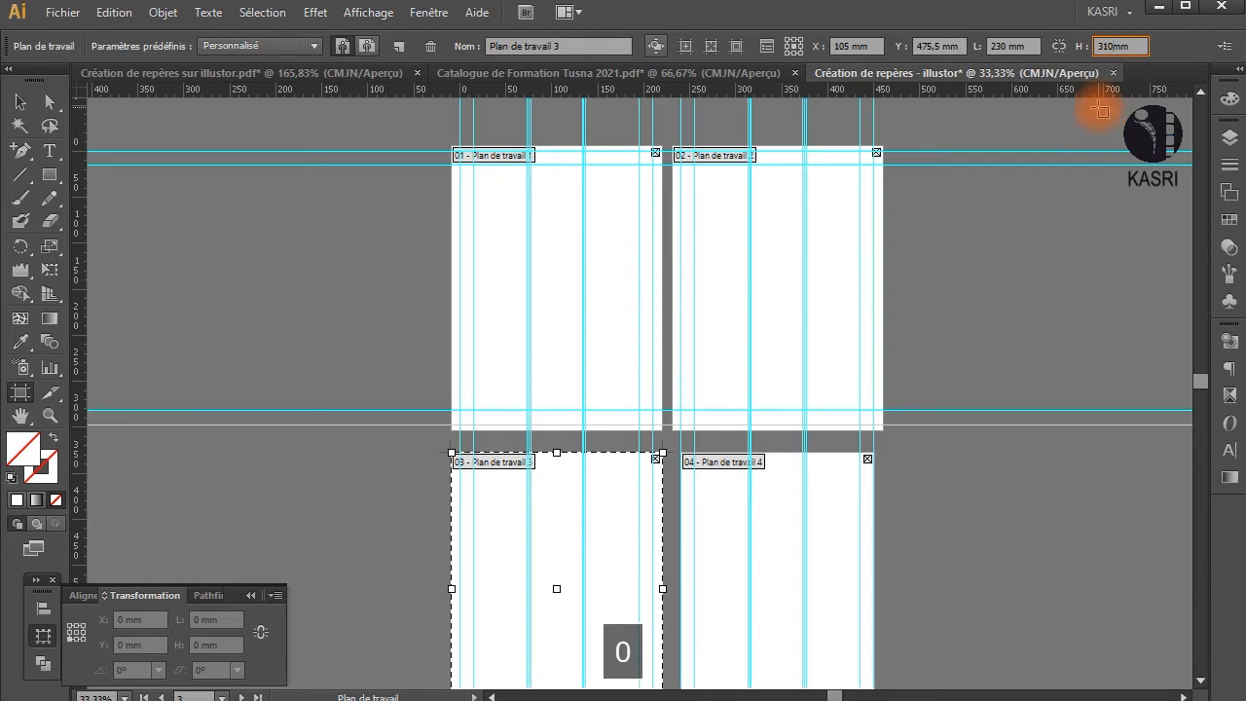
pyautogui.press('Return')
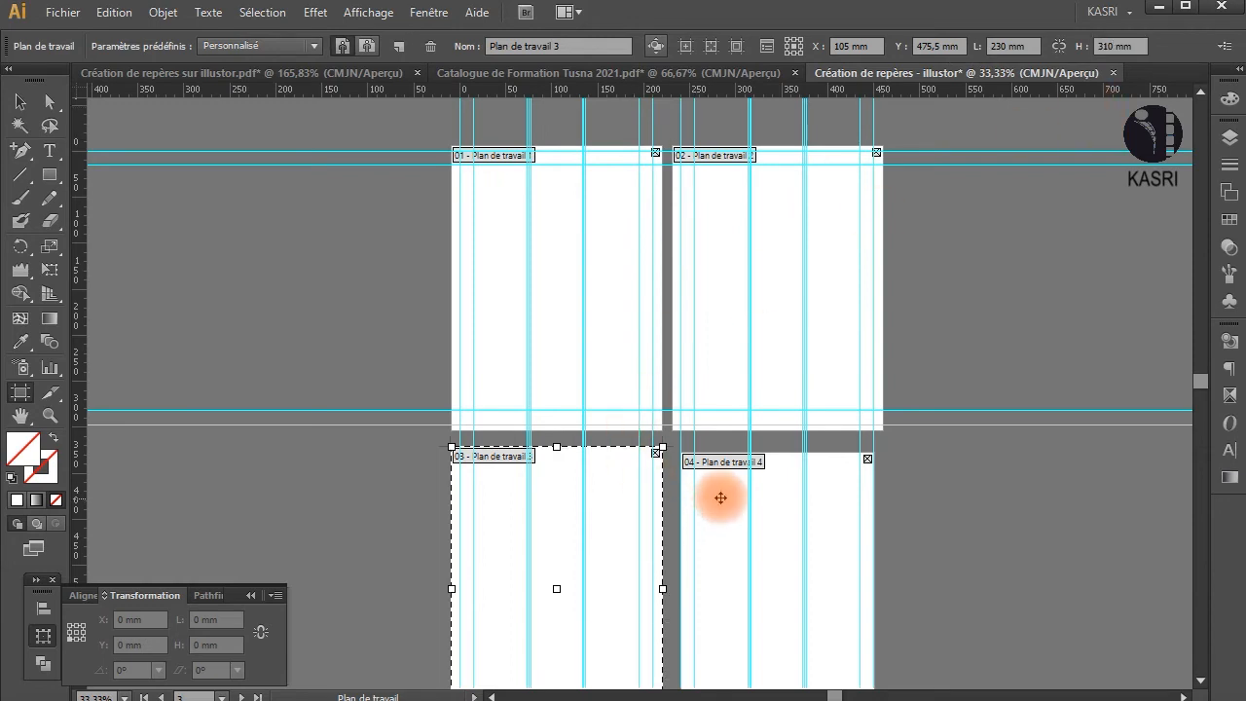
# Step: Resize the fourth artboard (Plan de travail 4) to 230 mm wide and 310 mm high, and leave artboard editing
pyautogui.click(721, 498)
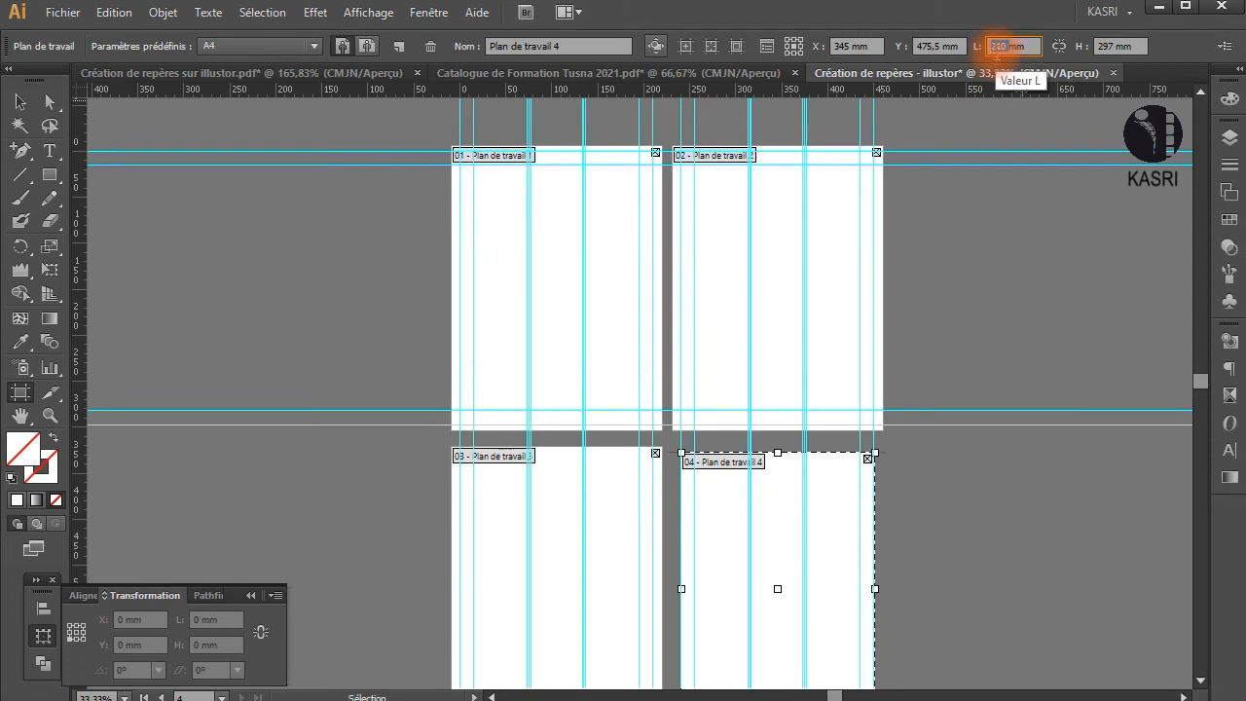
pyautogui.doubleClick(1000, 46)
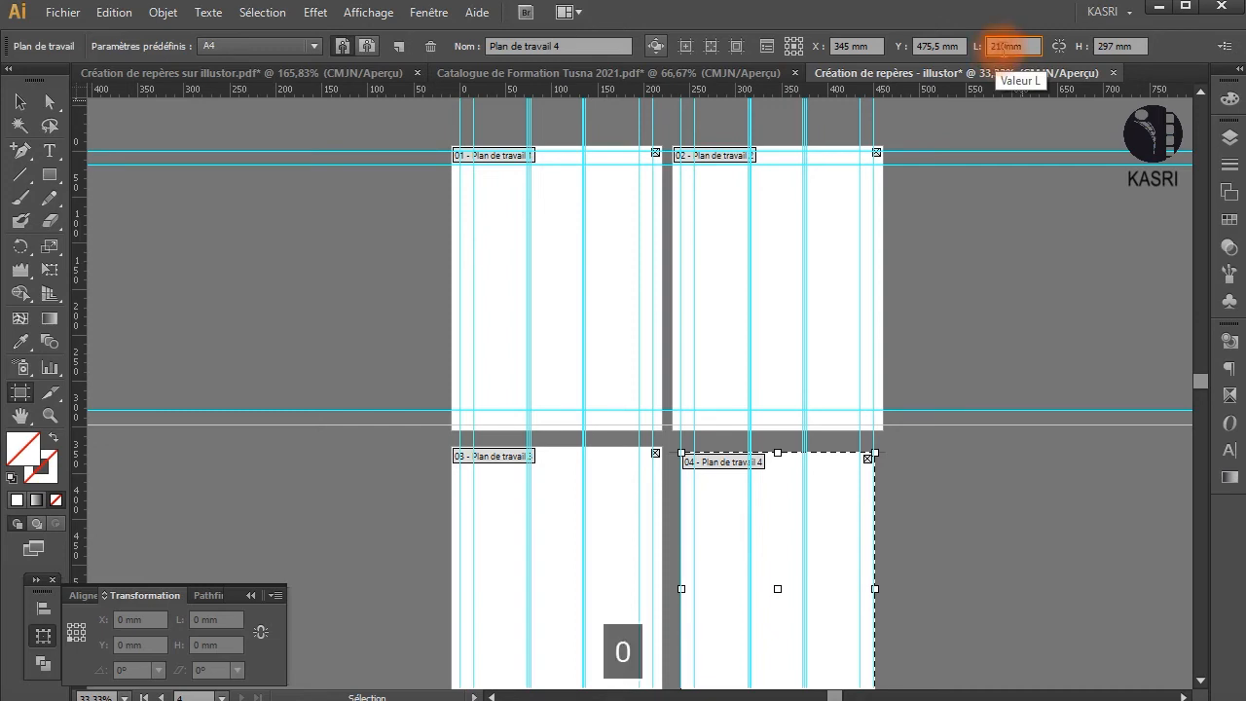
pyautogui.press('BackSpace')
pyautogui.write('30')
pyautogui.press('Return')
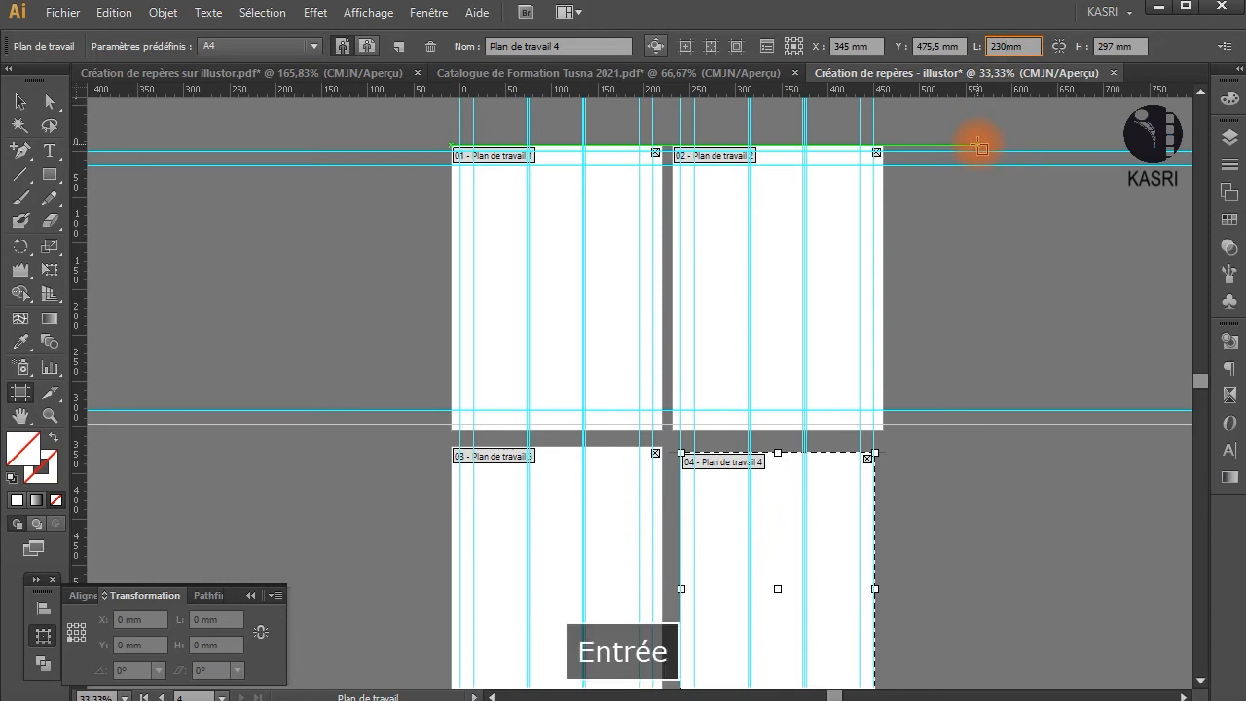
pyautogui.click(1104, 45)
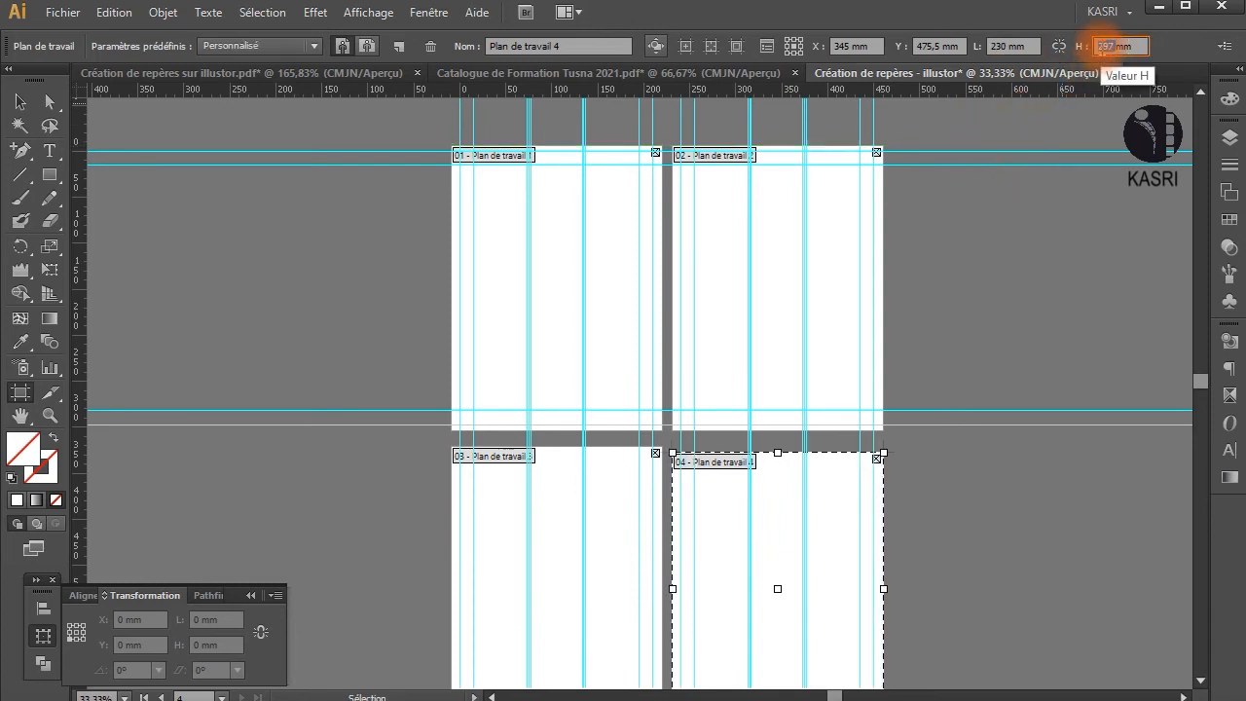
pyautogui.write('310')
pyautogui.press('Return')
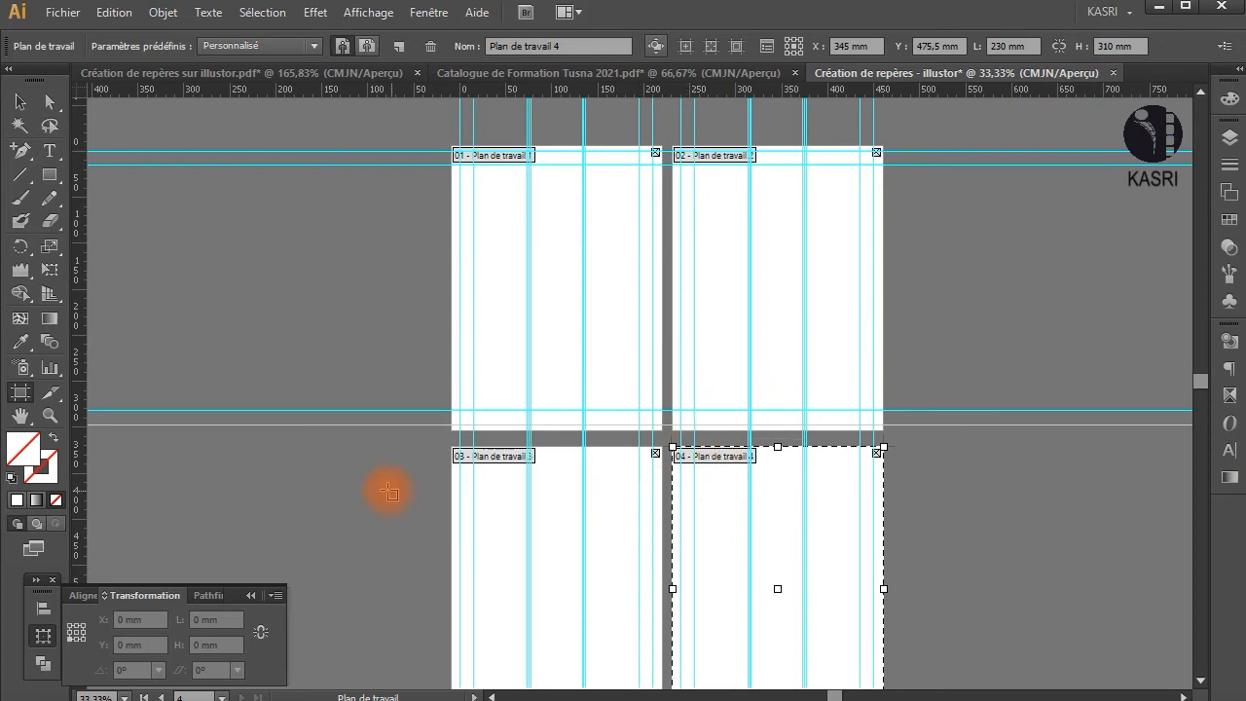
pyautogui.click(21, 102)
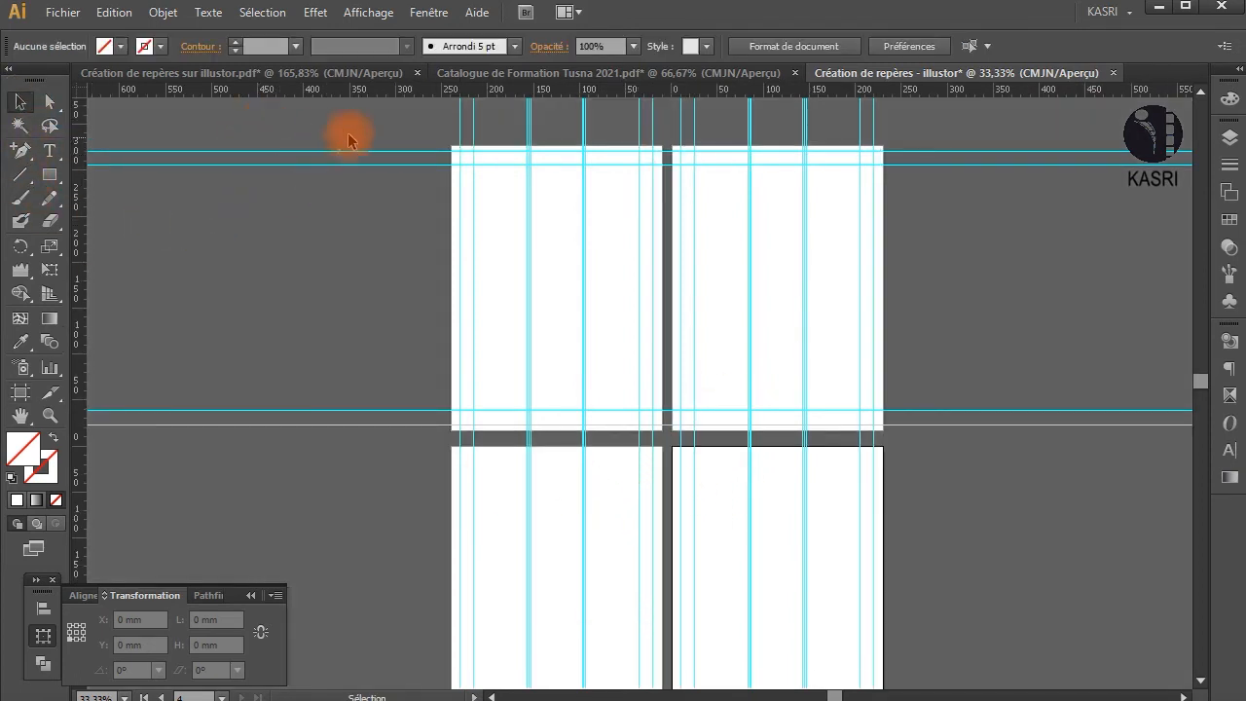
# Step: Copy the horizontal guides of the first artboard, paste them in front on the third artboard, and clear the selection
pyautogui.moveTo(338, 121); pyautogui.dragTo(380, 451)
pyautogui.click(490, 241)
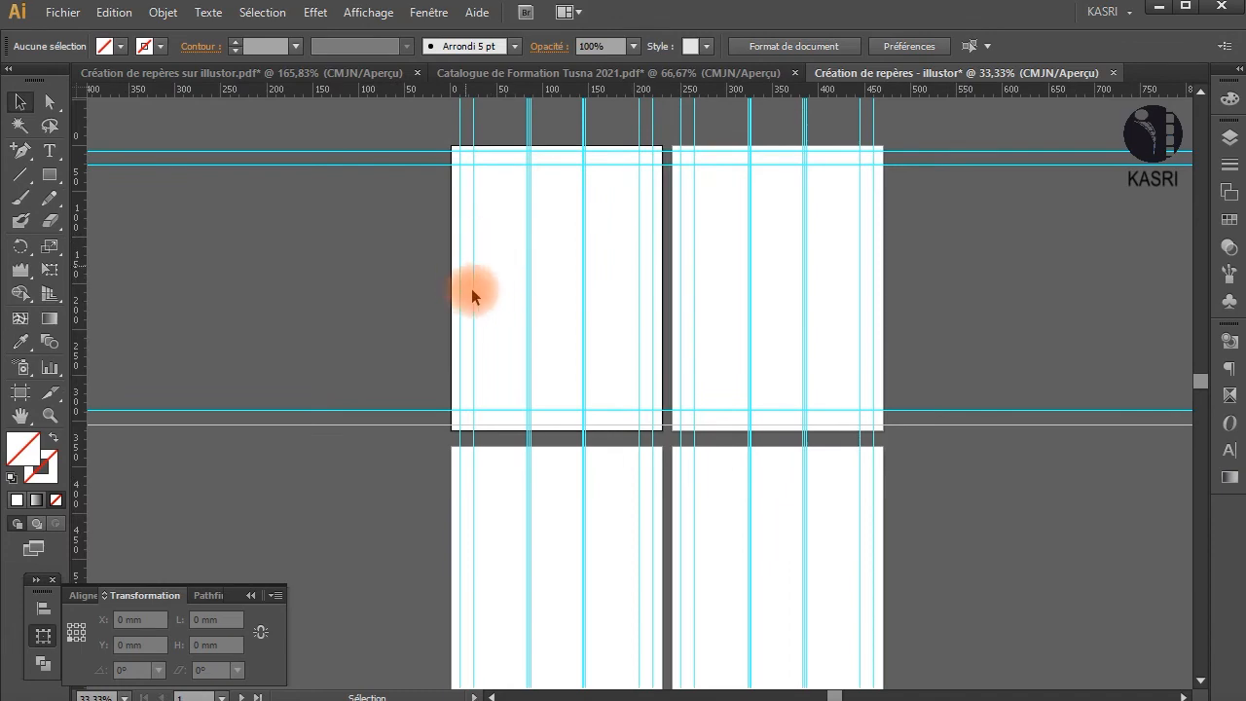
pyautogui.moveTo(368, 127); pyautogui.dragTo(395, 423)
pyautogui.click(114, 11)
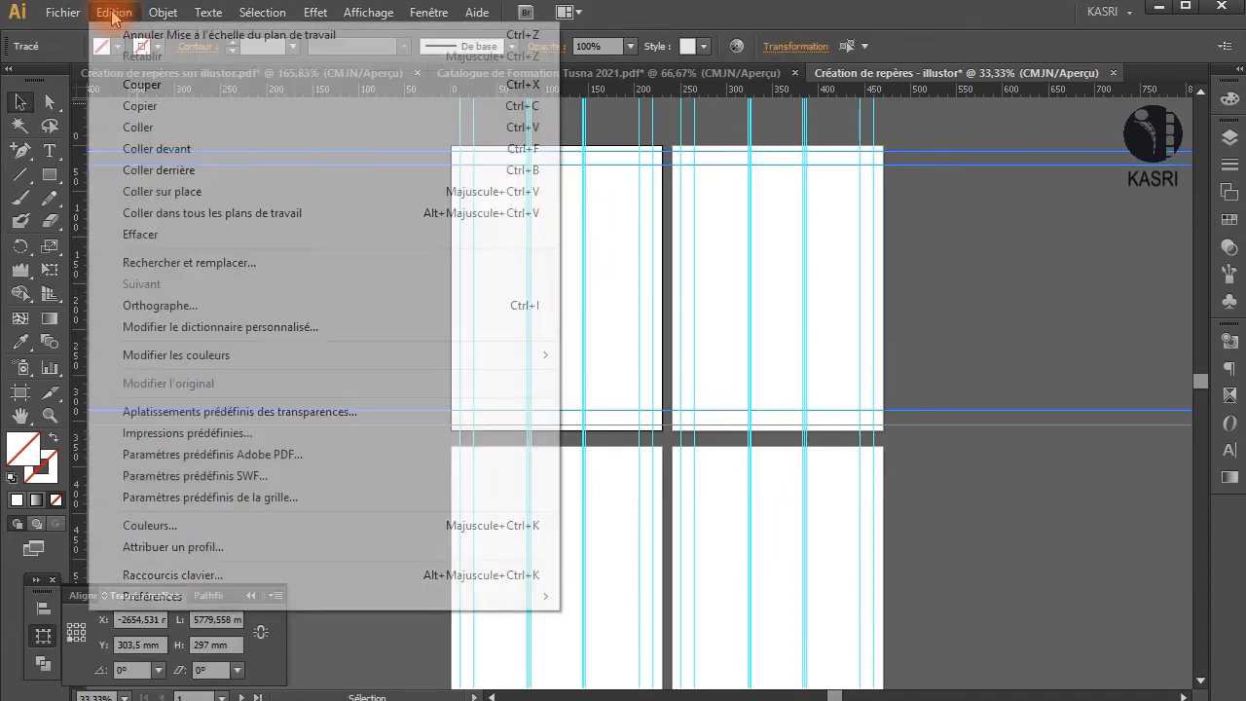
pyautogui.click(188, 106)
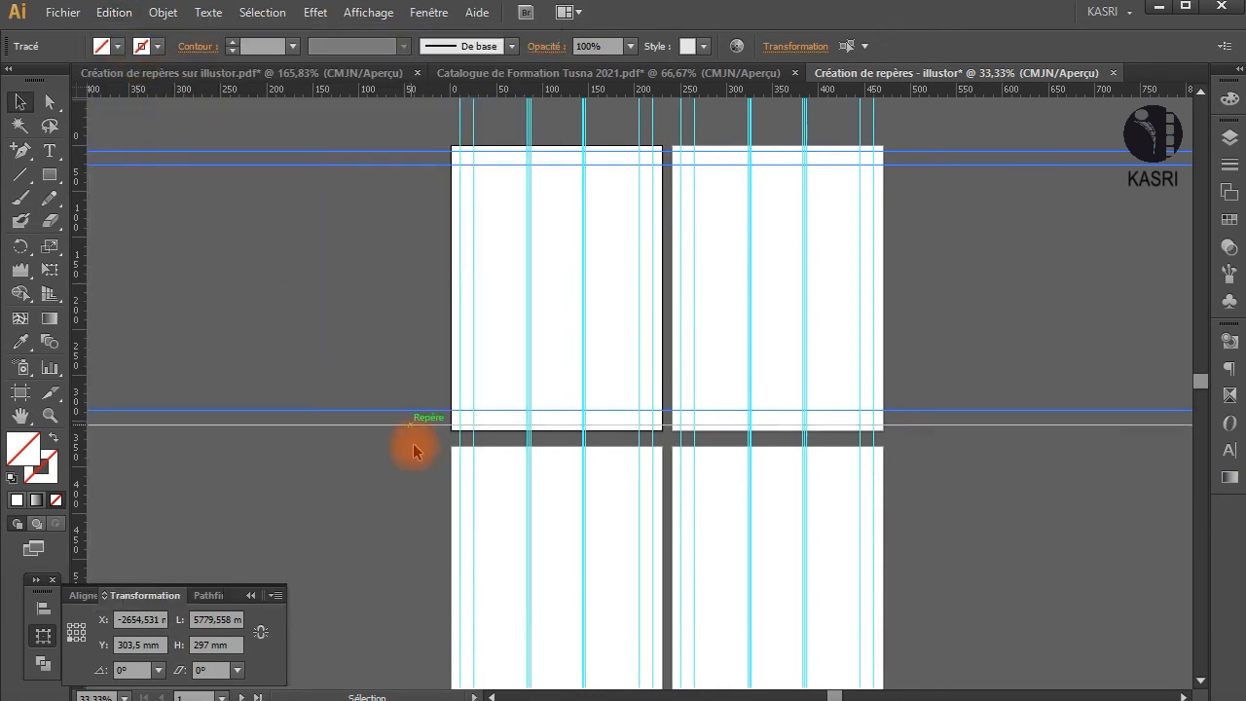
pyautogui.click(495, 589)
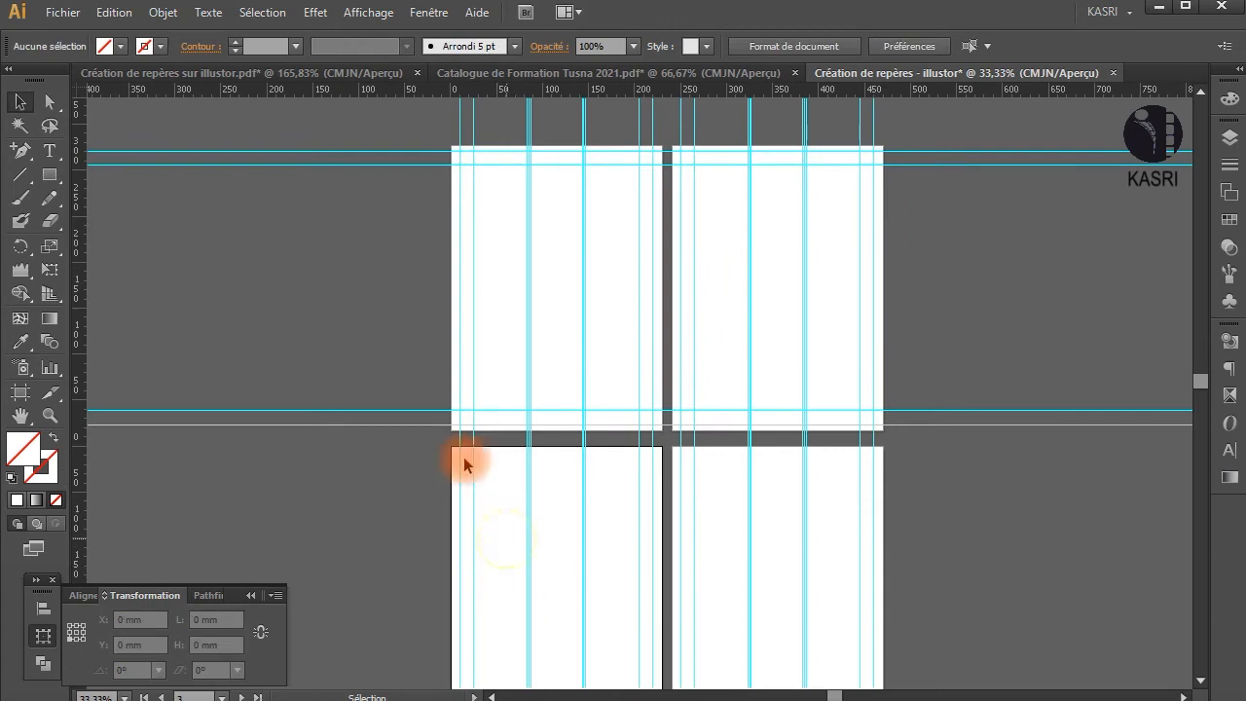
pyautogui.click(105, 13)
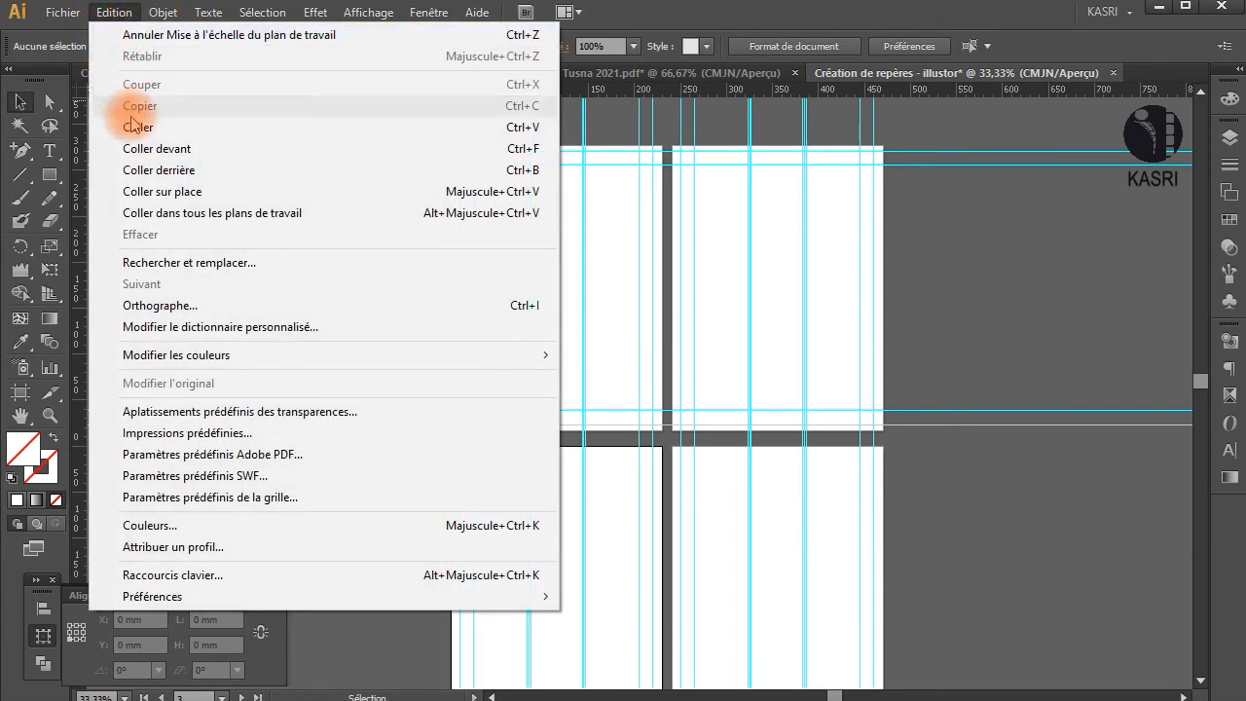
pyautogui.click(171, 156)
pyautogui.scroll(-2, 328, 357)
pyautogui.scroll(-4, 328, 358)
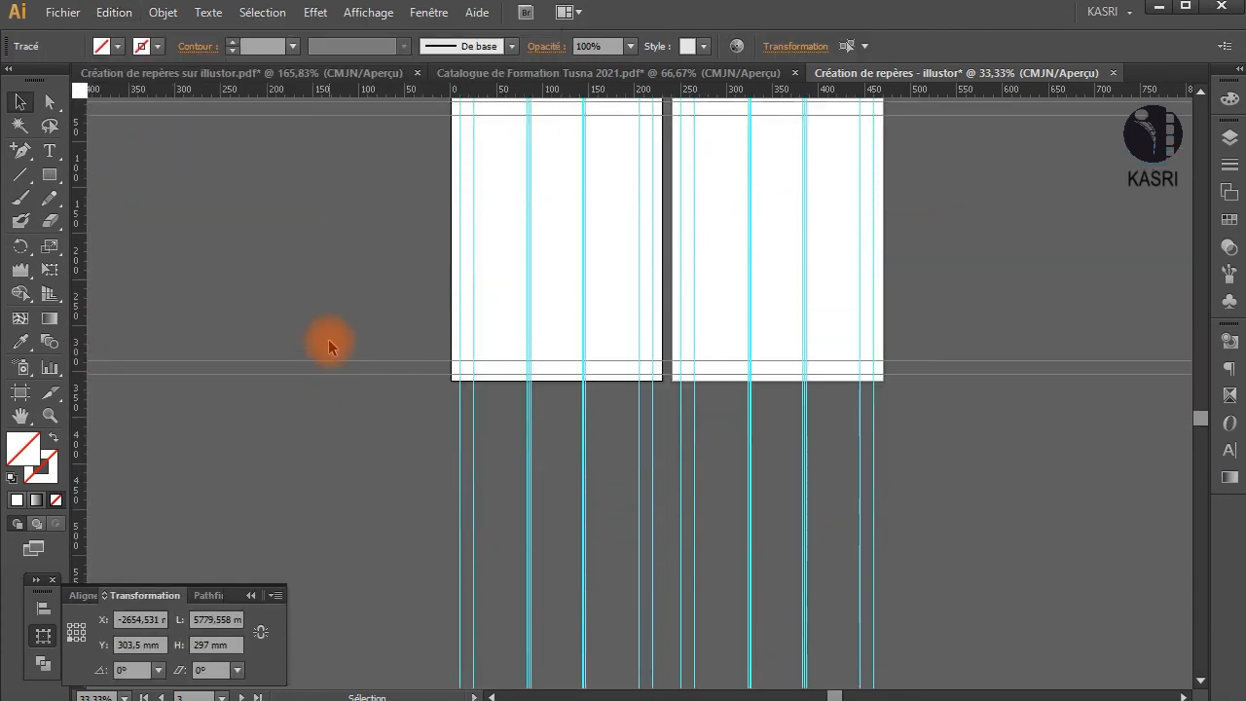
pyautogui.scroll(3, 441, 345)
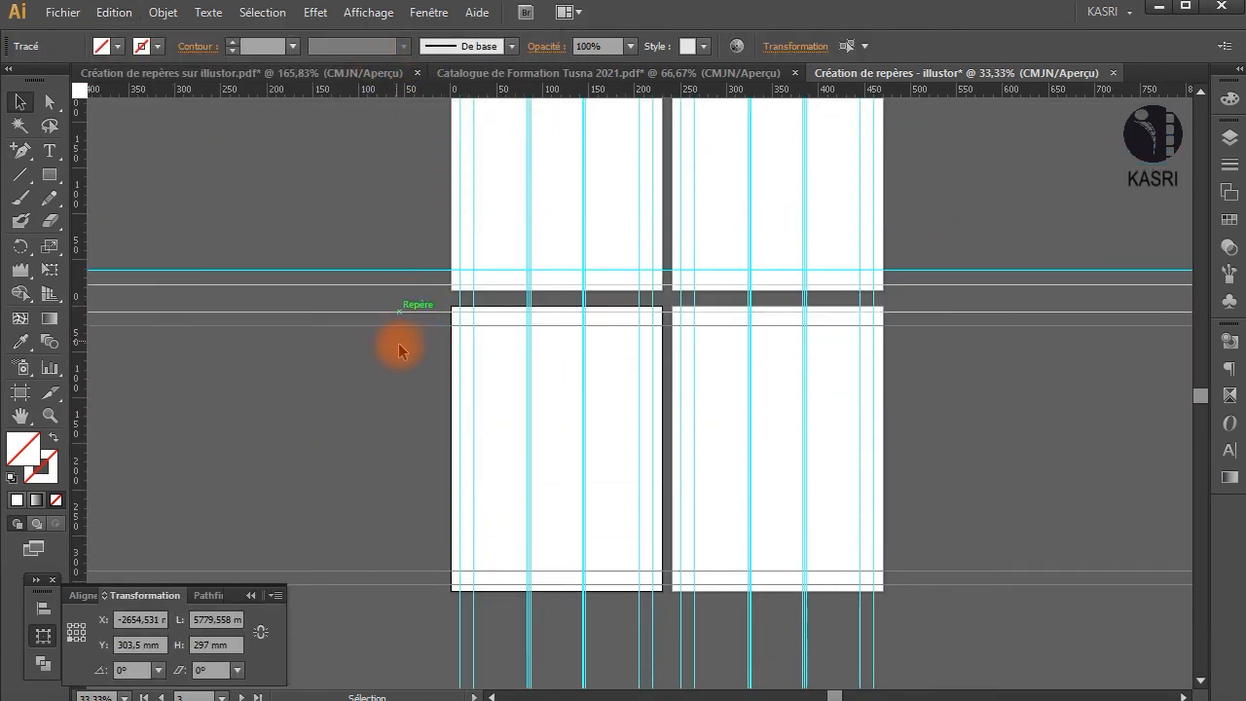
pyautogui.click(467, 439)
# Step: Examine the margin and column guides on the upper artboards up close, and collapse the transformation panel
pyautogui.press('space')
pyautogui.moveTo(675, 286); pyautogui.dragTo(611, 523)
pyautogui.hotkey('ctrl', 'space')
pyautogui.moveTo(359, 167); pyautogui.dragTo(622, 506)
pyautogui.press('space')
pyautogui.moveTo(701, 383); pyautogui.dragTo(505, 370)
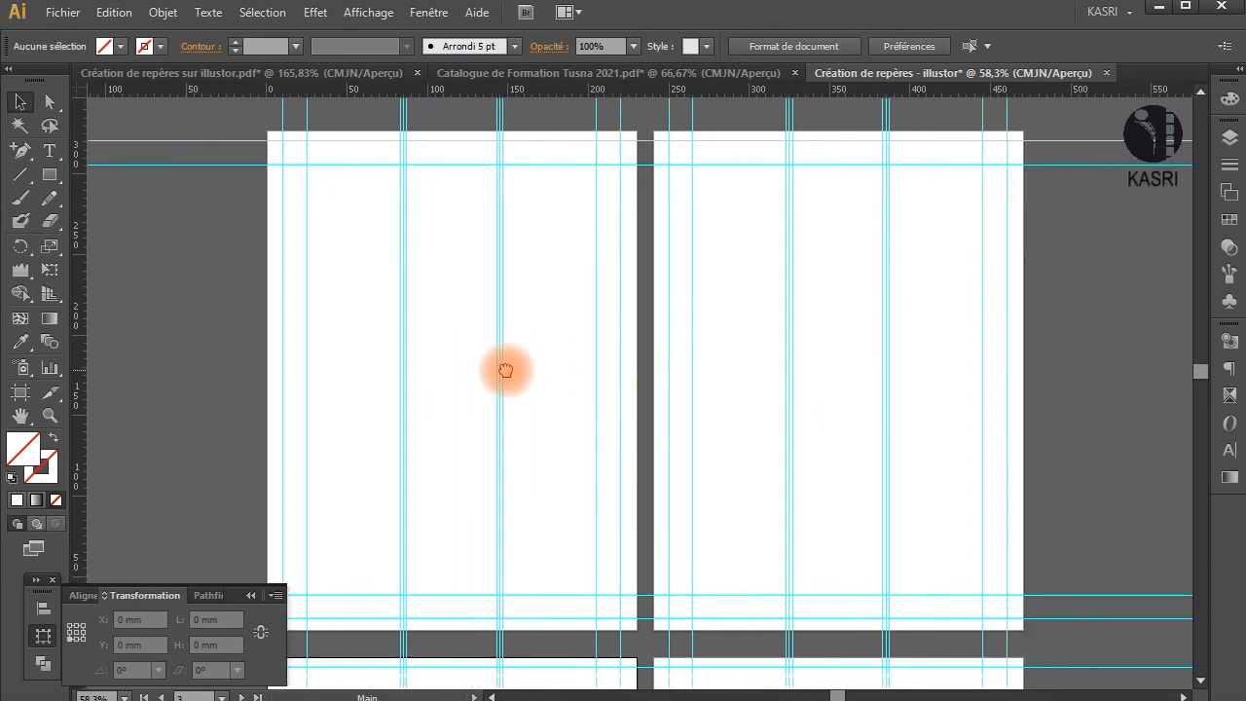
pyautogui.click(250, 594)
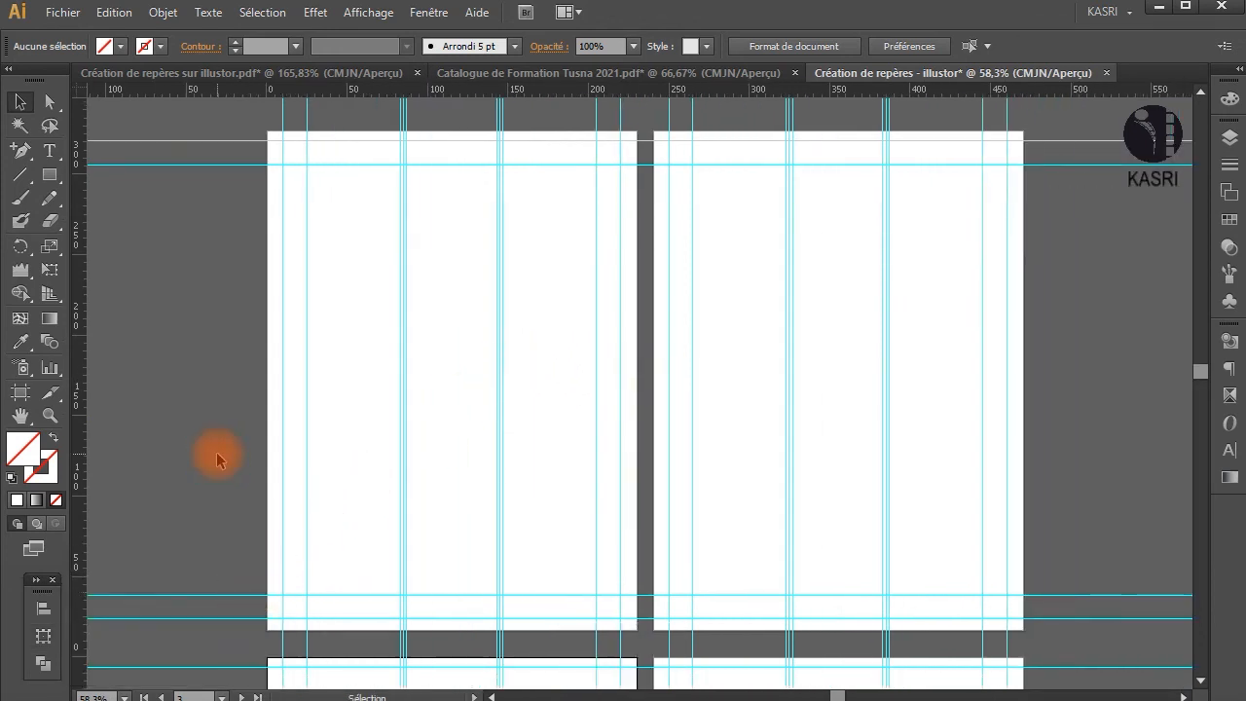
pyautogui.hotkey('ctrl', 'space')
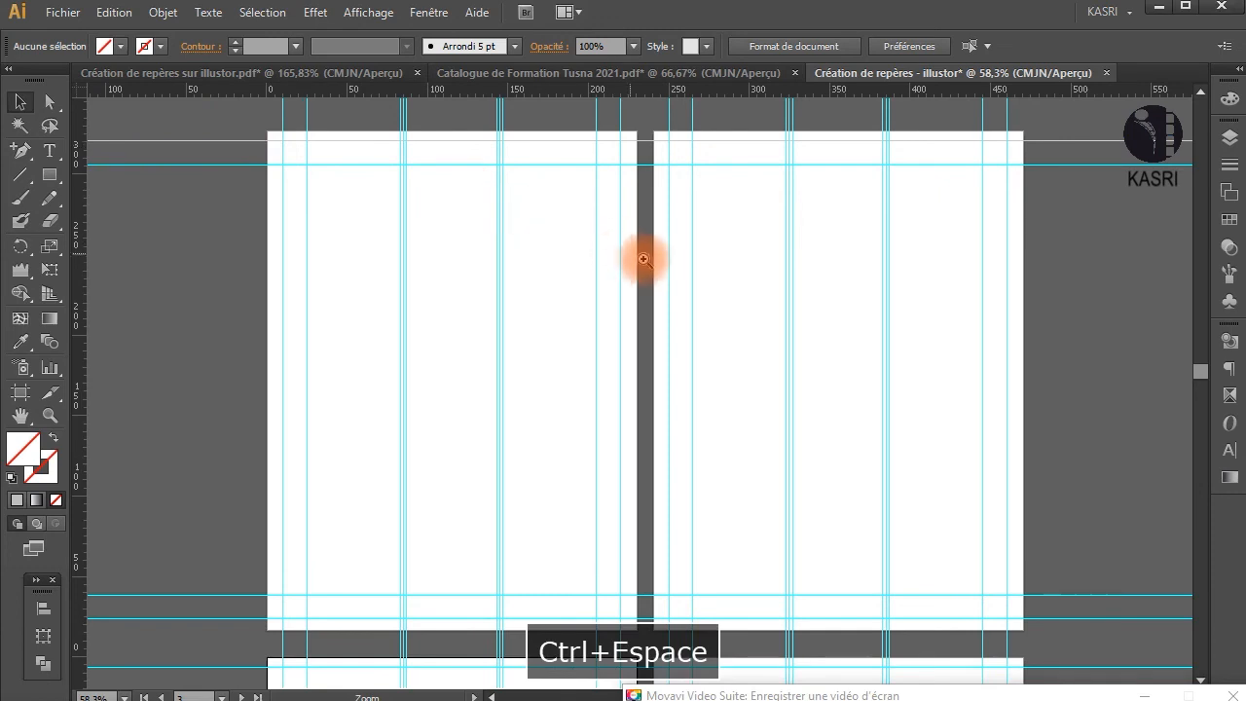
pyautogui.moveTo(646, 255); pyautogui.dragTo(204, 172)
pyautogui.moveTo(565, 420); pyautogui.dragTo(541, 233)
# Step: Compare the corner margin dimensions in the reference document Création de repères sur illustor.pdf with the guides on the first artboard
pyautogui.click(374, 73)
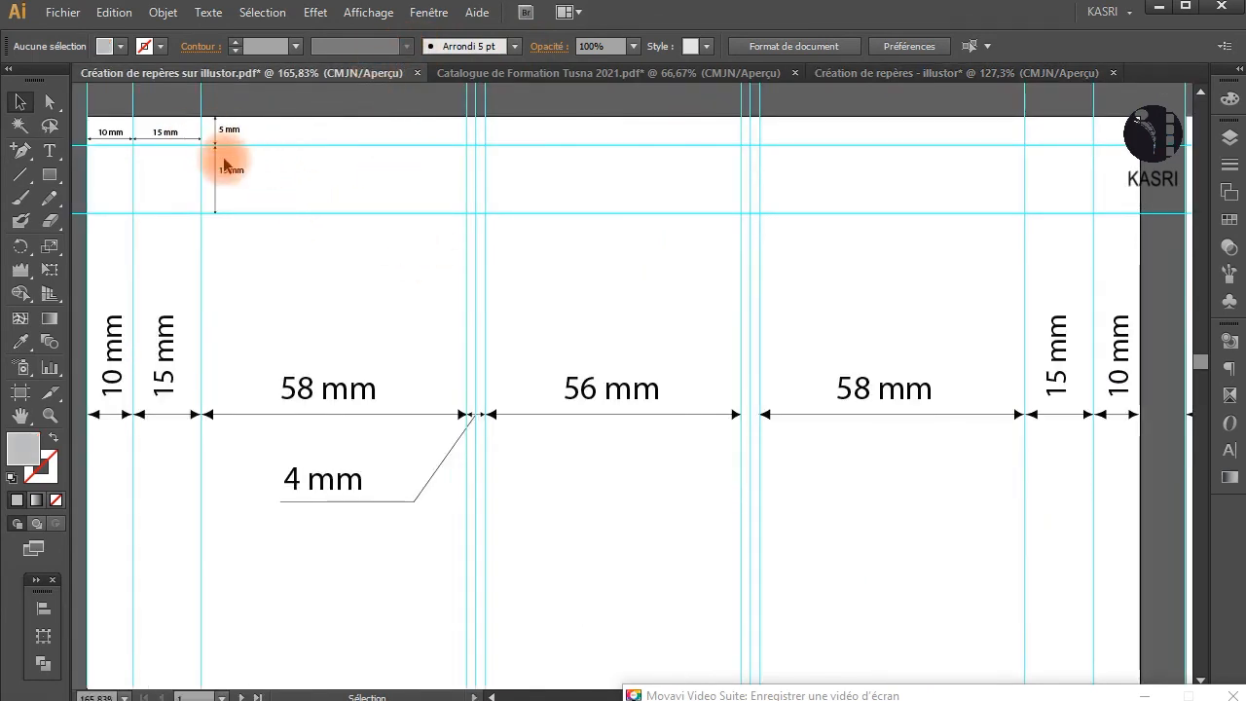
pyautogui.moveTo(228, 156); pyautogui.dragTo(282, 172)
pyautogui.moveTo(127, 119); pyautogui.dragTo(357, 257)
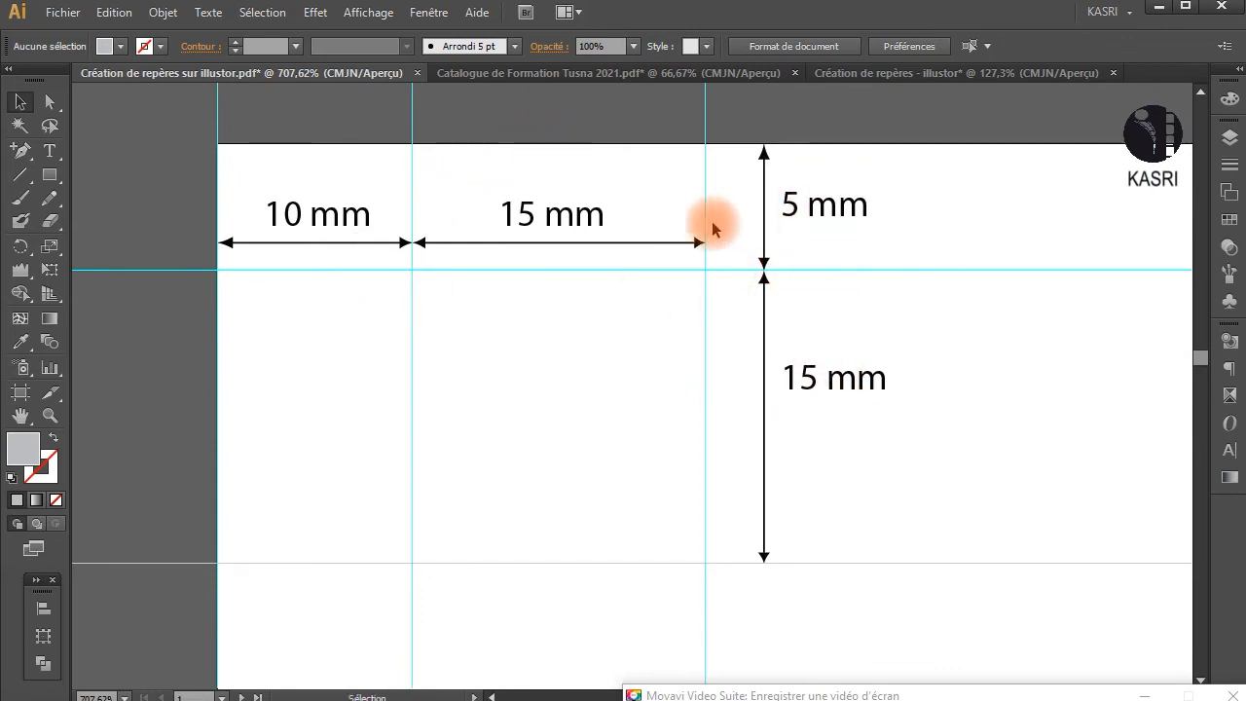
pyautogui.hotkey('ctrl', 'space')
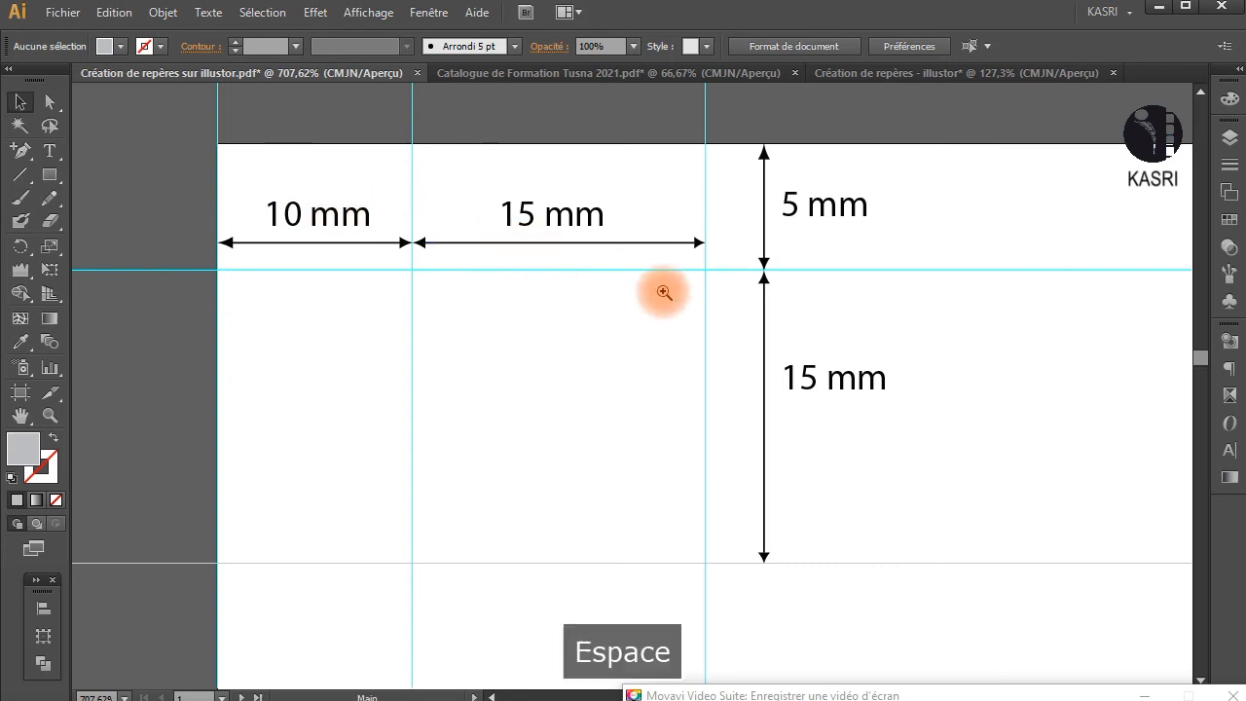
pyautogui.keyDown('ctrl'); pyautogui.keyDown('alt'); pyautogui.click(664, 292); pyautogui.keyUp('alt'); pyautogui.keyUp('ctrl')
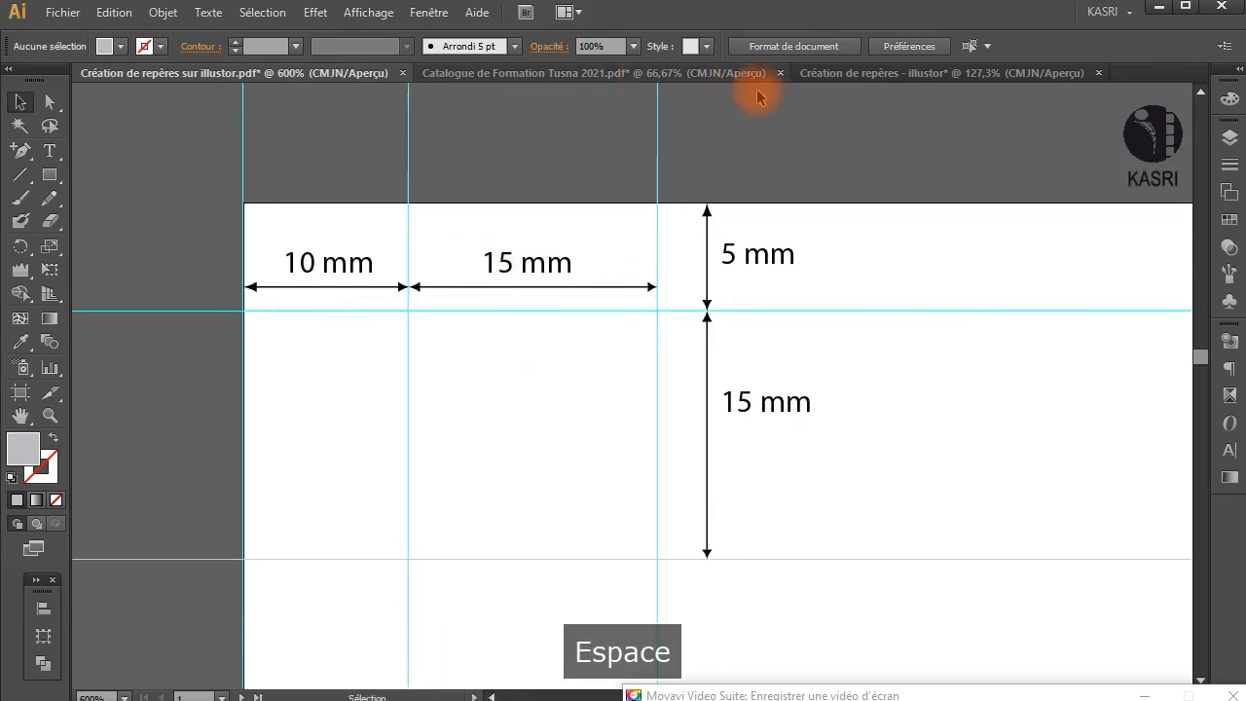
pyautogui.click(857, 74)
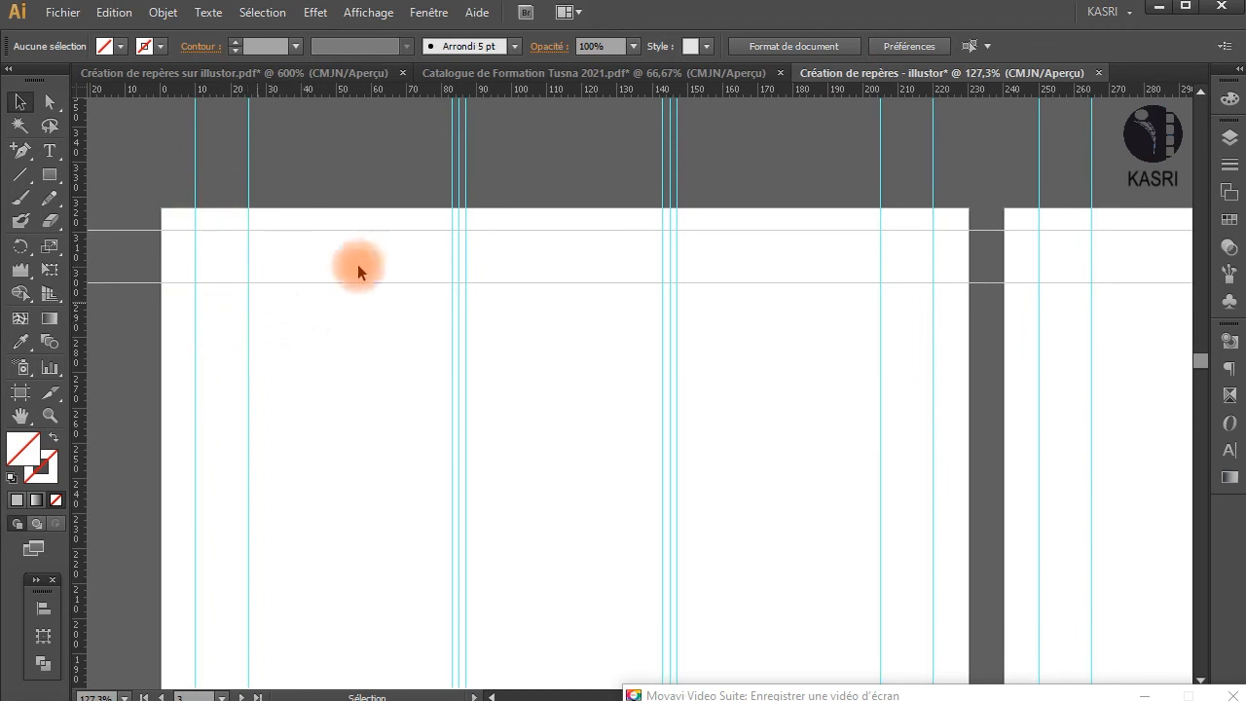
pyautogui.moveTo(829, 367); pyautogui.dragTo(787, 356)
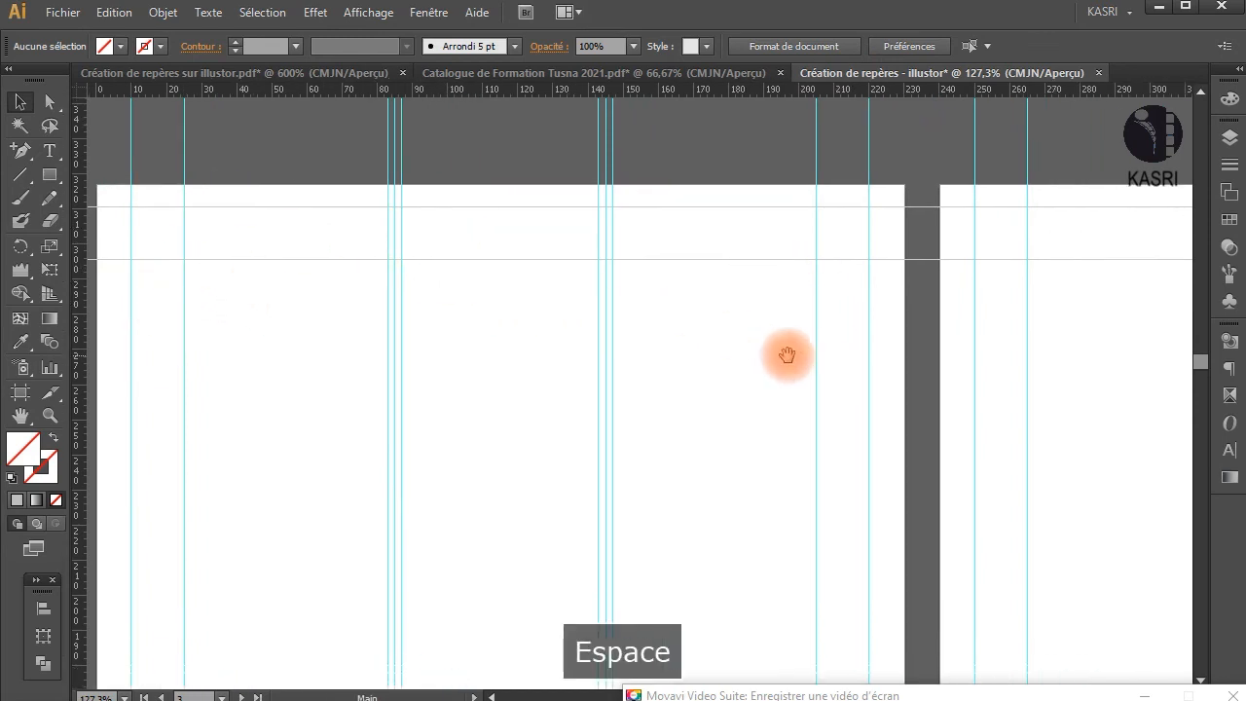
pyautogui.keyDown('ctrl'); pyautogui.keyDown('alt'); pyautogui.click(788, 356); pyautogui.keyUp('alt'); pyautogui.keyUp('ctrl')
pyautogui.moveTo(599, 376); pyautogui.dragTo(666, 341)
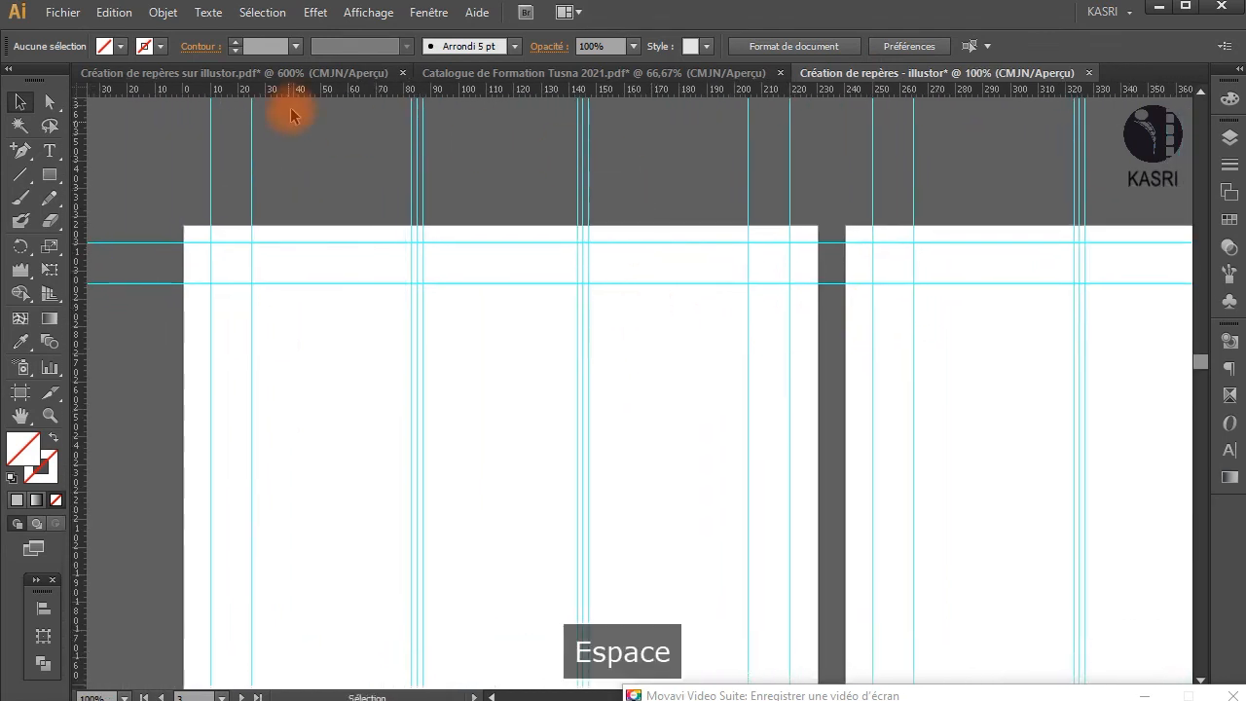
# Step: Examine the margin, column and gutter dimensions in the reference document, from the three-column page across to the two-column page
pyautogui.click(309, 76)
pyautogui.moveTo(706, 381); pyautogui.dragTo(576, 336)
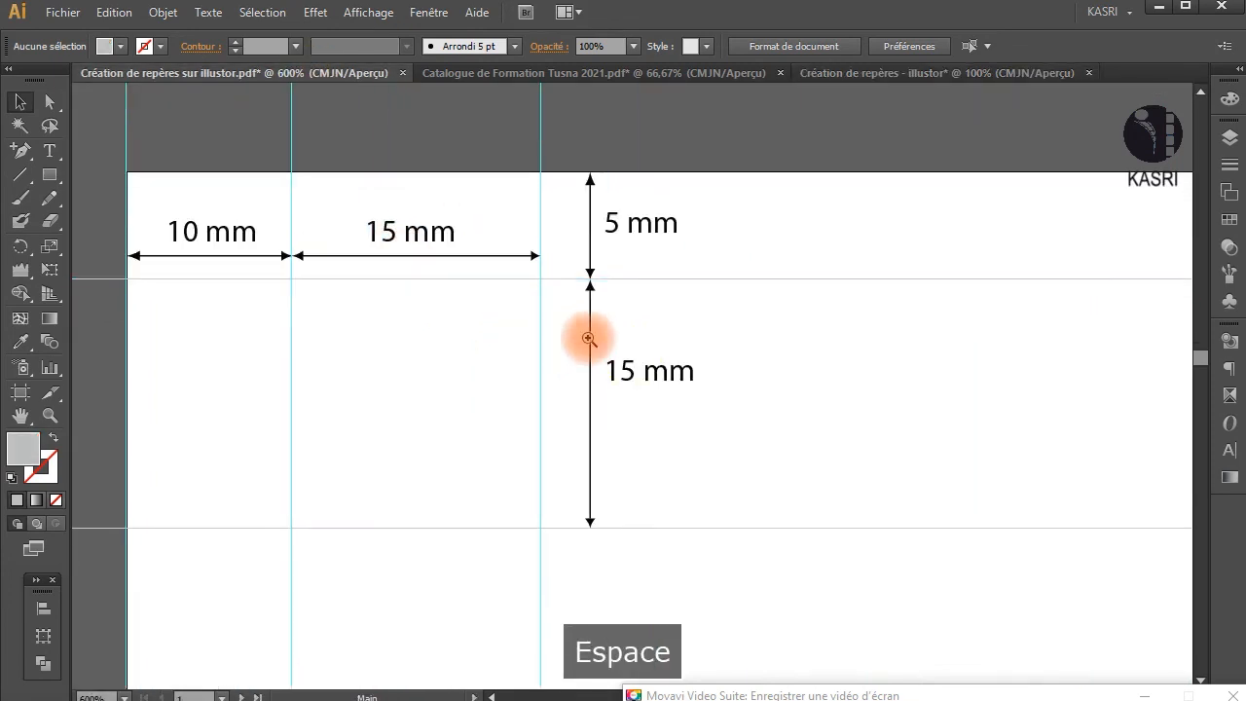
pyautogui.keyDown('ctrl'); pyautogui.keyDown('alt'); pyautogui.click(663, 412); pyautogui.keyUp('alt'); pyautogui.keyUp('ctrl')
pyautogui.keyDown('ctrl'); pyautogui.keyDown('alt'); pyautogui.click(662, 413); pyautogui.keyUp('alt'); pyautogui.keyUp('ctrl')
pyautogui.moveTo(718, 473); pyautogui.dragTo(503, 275)
pyautogui.keyDown('ctrl'); pyautogui.keyDown('alt'); pyautogui.click(725, 369); pyautogui.keyUp('alt'); pyautogui.keyUp('ctrl')
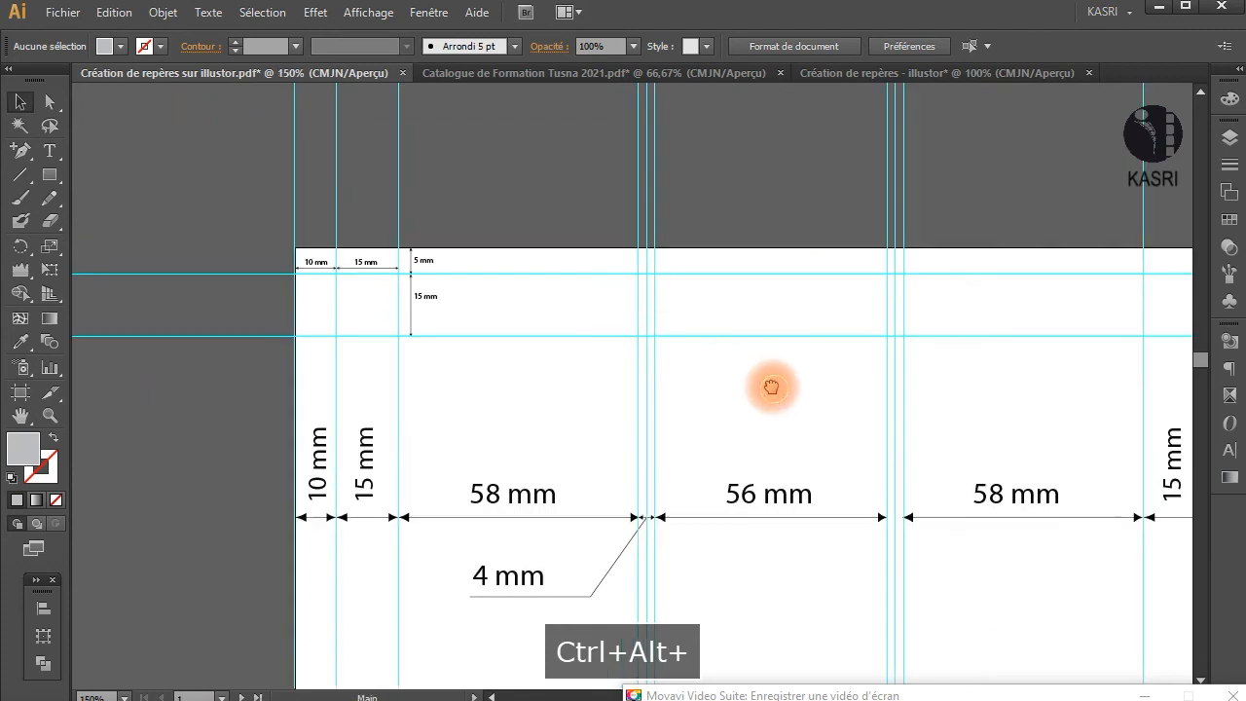
pyautogui.moveTo(773, 383); pyautogui.dragTo(607, 325)
pyautogui.moveTo(880, 364)
pyautogui.mouseDown()
pyautogui.moveTo(779, 334)
pyautogui.moveTo(564, 311)
pyautogui.mouseUp()
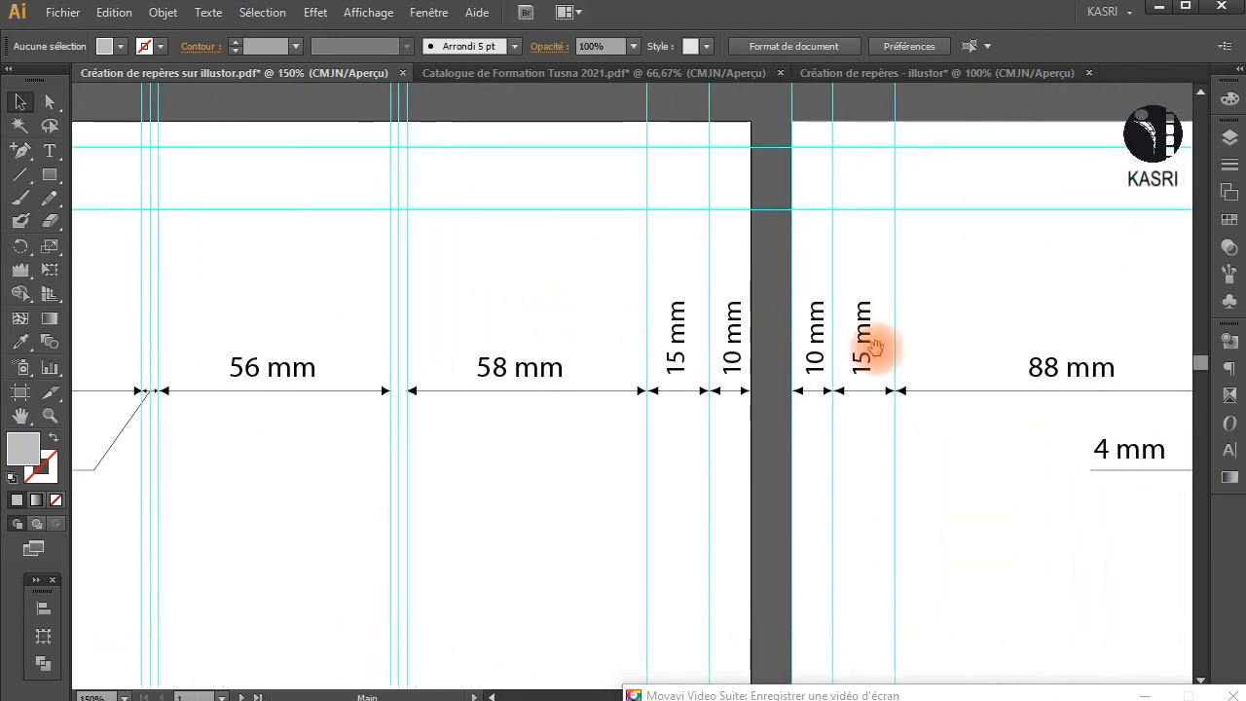
pyautogui.moveTo(876, 331); pyautogui.dragTo(370, 314)
pyautogui.moveTo(789, 317)
pyautogui.mouseDown()
pyautogui.moveTo(595, 322)
pyautogui.moveTo(678, 349)
pyautogui.mouseUp()
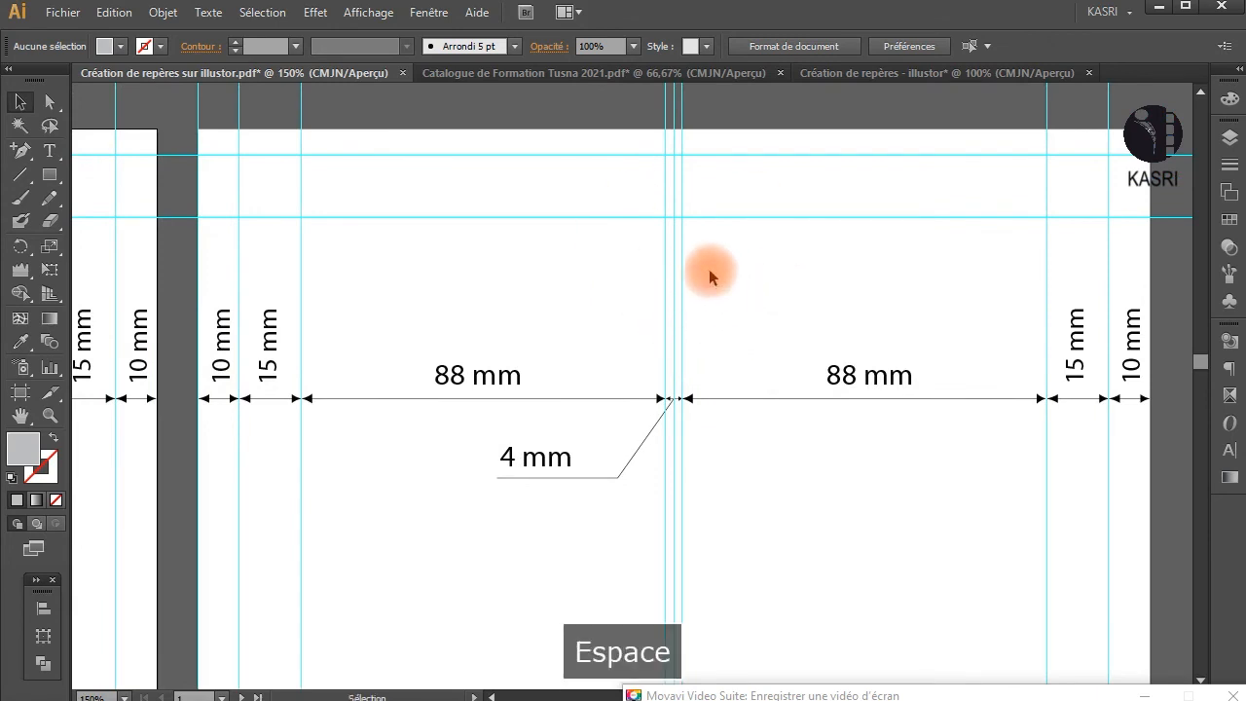
pyautogui.scroll(-2, 646, 403)
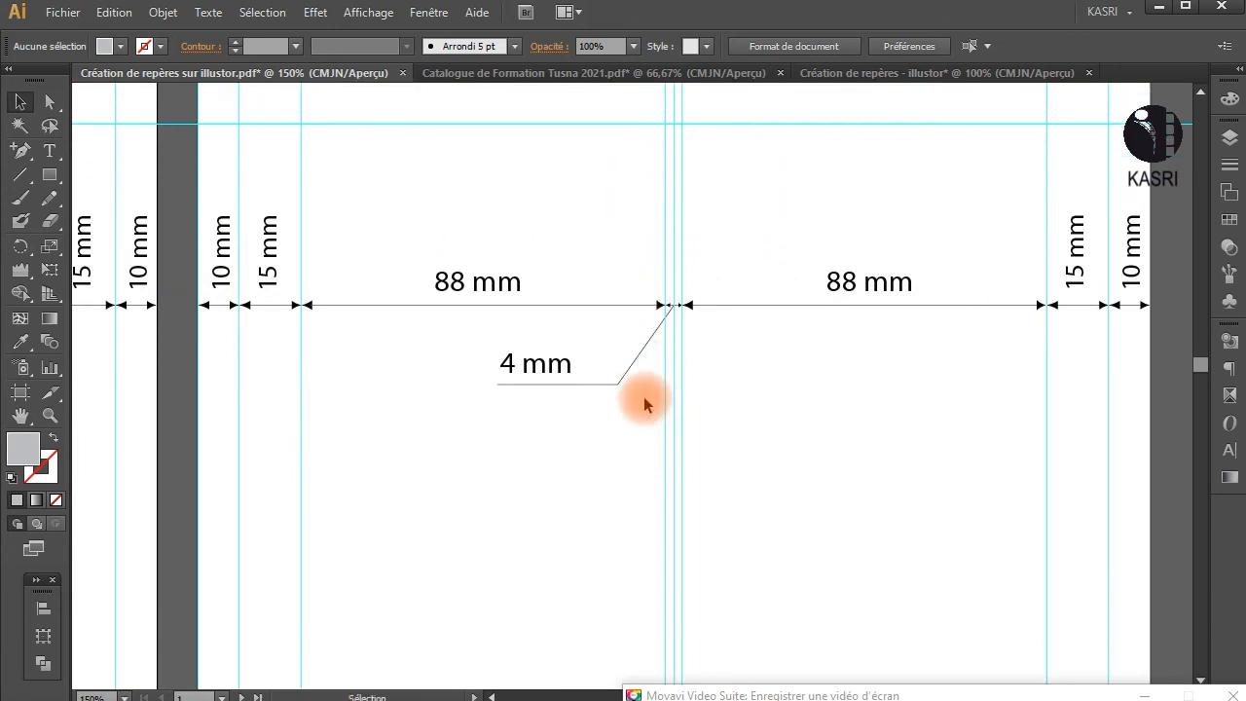
pyautogui.moveTo(695, 603); pyautogui.dragTo(662, 266)
pyautogui.moveTo(662, 476); pyautogui.dragTo(656, 342)
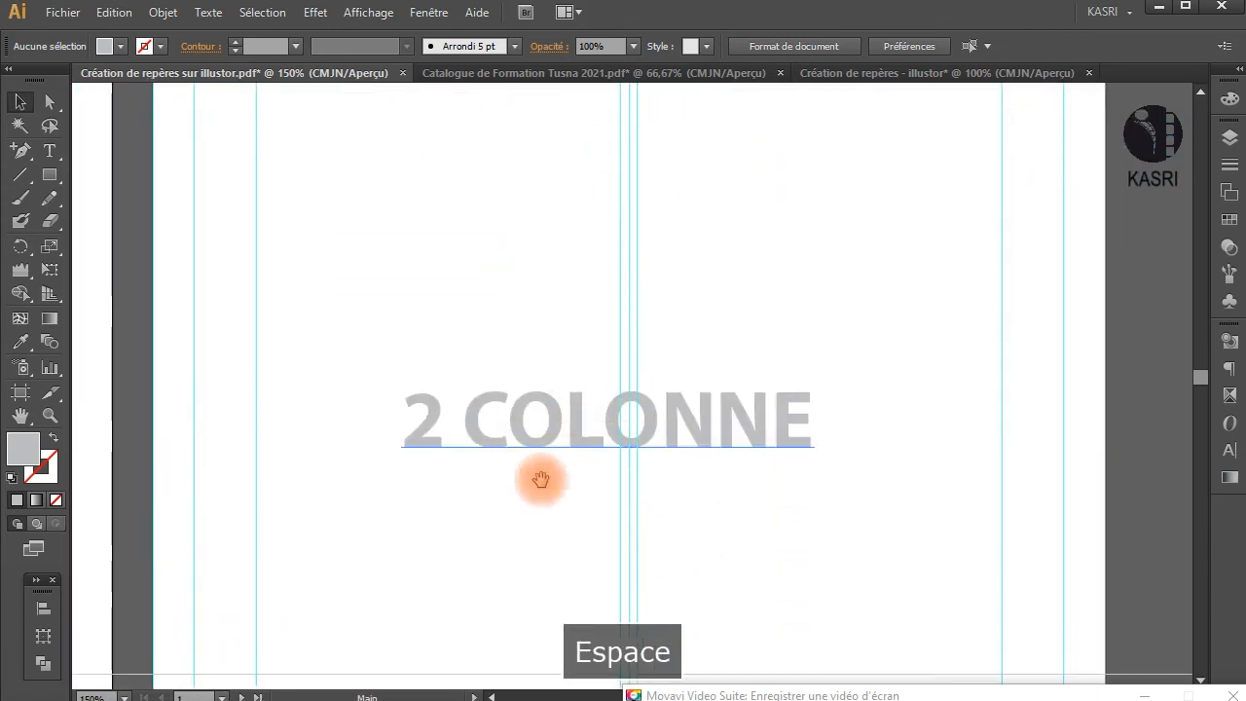
pyautogui.keyDown('ctrl'); pyautogui.keyDown('alt'); pyautogui.click(606, 408); pyautogui.keyUp('alt'); pyautogui.keyUp('ctrl')
pyautogui.moveTo(600, 321); pyautogui.dragTo(618, 433)
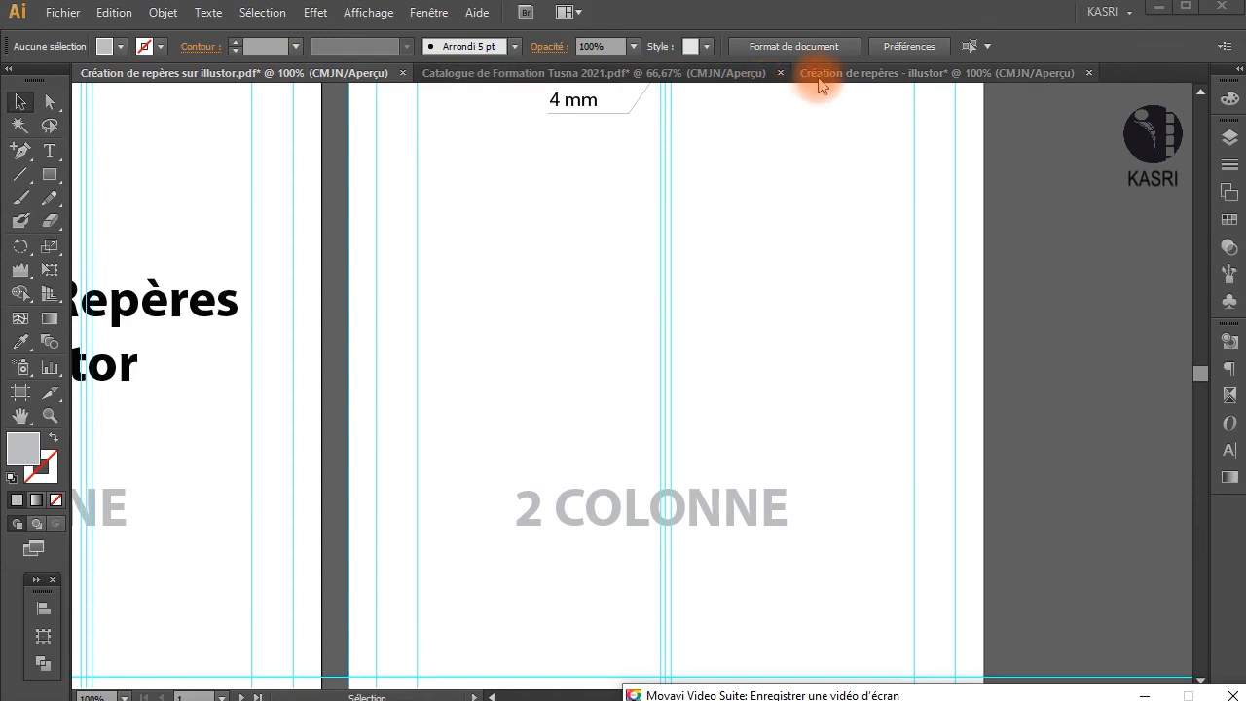
# Step: Delete the column and gutter guides between the side margins of the second artboard in the Création de repères - illustor document
pyautogui.click(821, 74)
pyautogui.press('space')
pyautogui.moveTo(1001, 362); pyautogui.dragTo(760, 313)
pyautogui.moveTo(654, 317); pyautogui.dragTo(697, 320)
pyautogui.moveTo(784, 311); pyautogui.dragTo(1021, 370)
pyautogui.press('BackSpace')
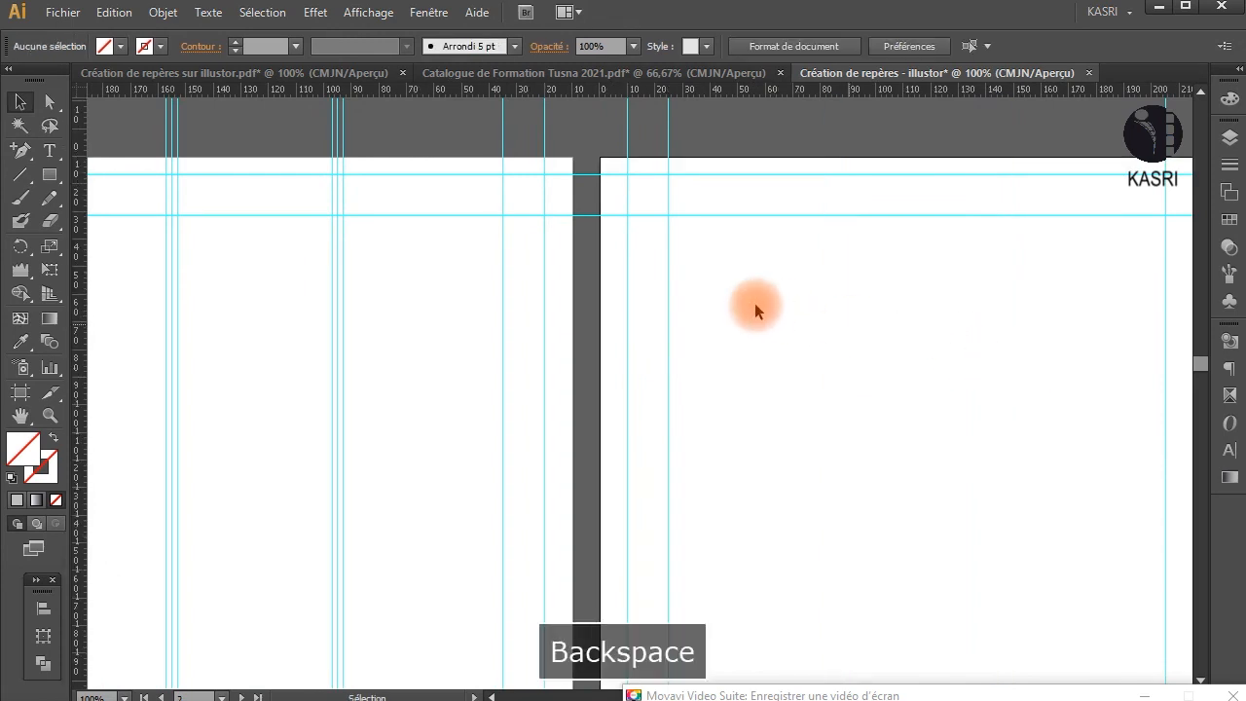
# Step: Create a copy of the second artboard's inner left margin guide, moved horizontally by 180/2 mm and 0 mm vertically
pyautogui.moveTo(656, 302); pyautogui.dragTo(731, 343)
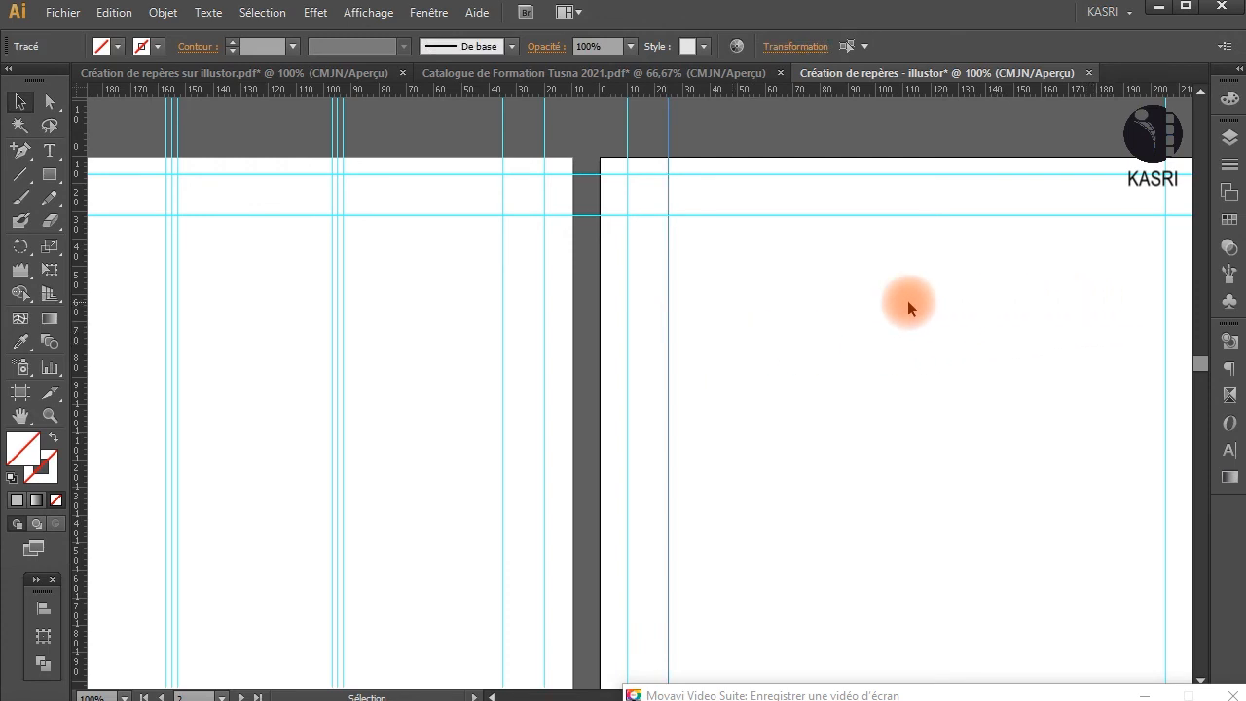
pyautogui.press('Return')
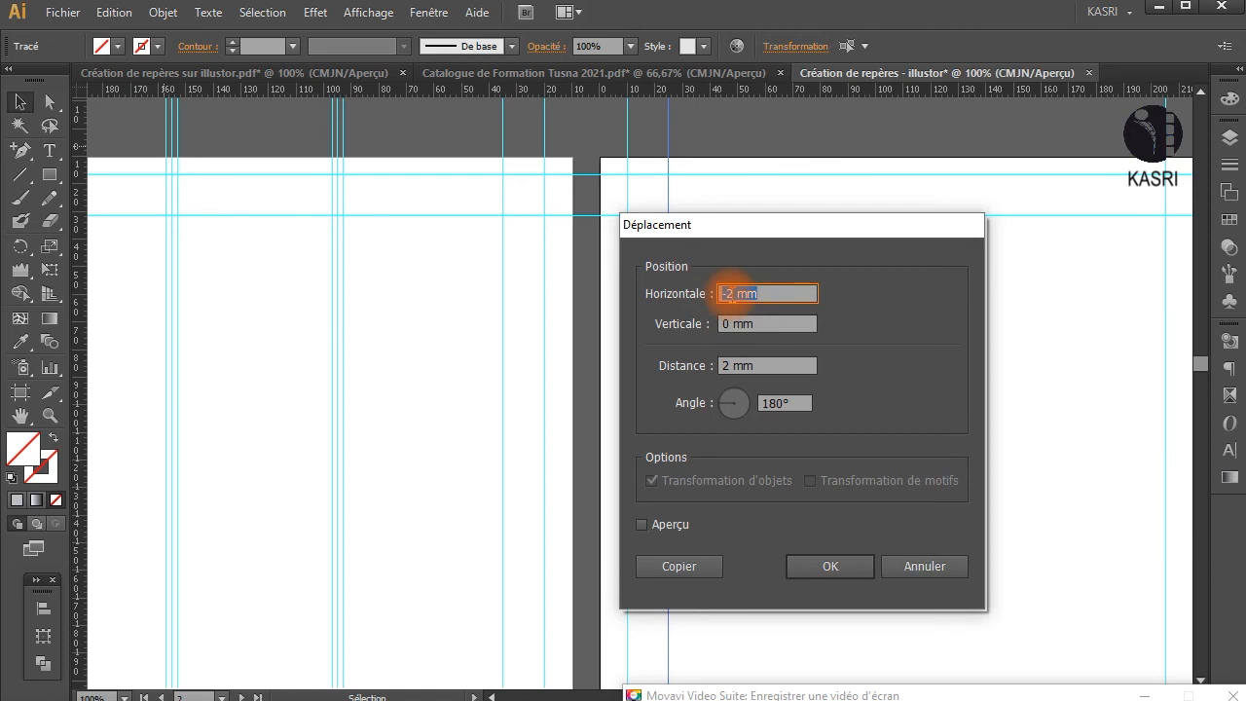
pyautogui.write('1')
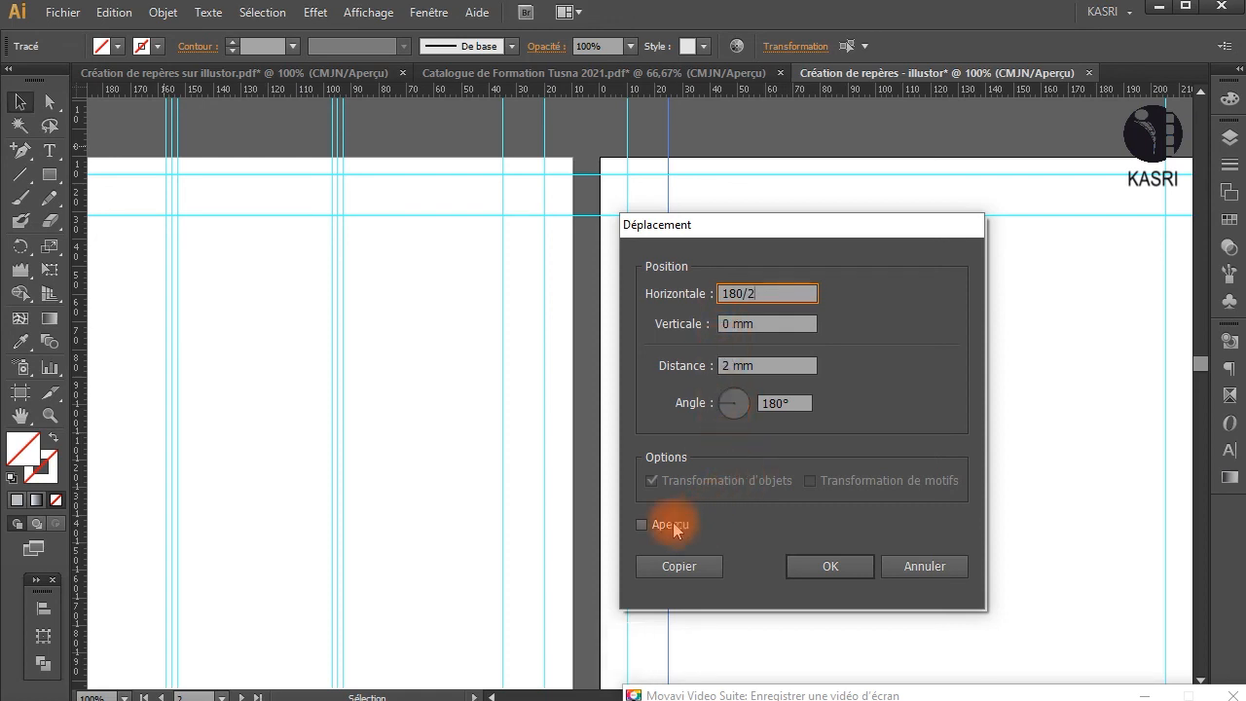
pyautogui.click(715, 570)
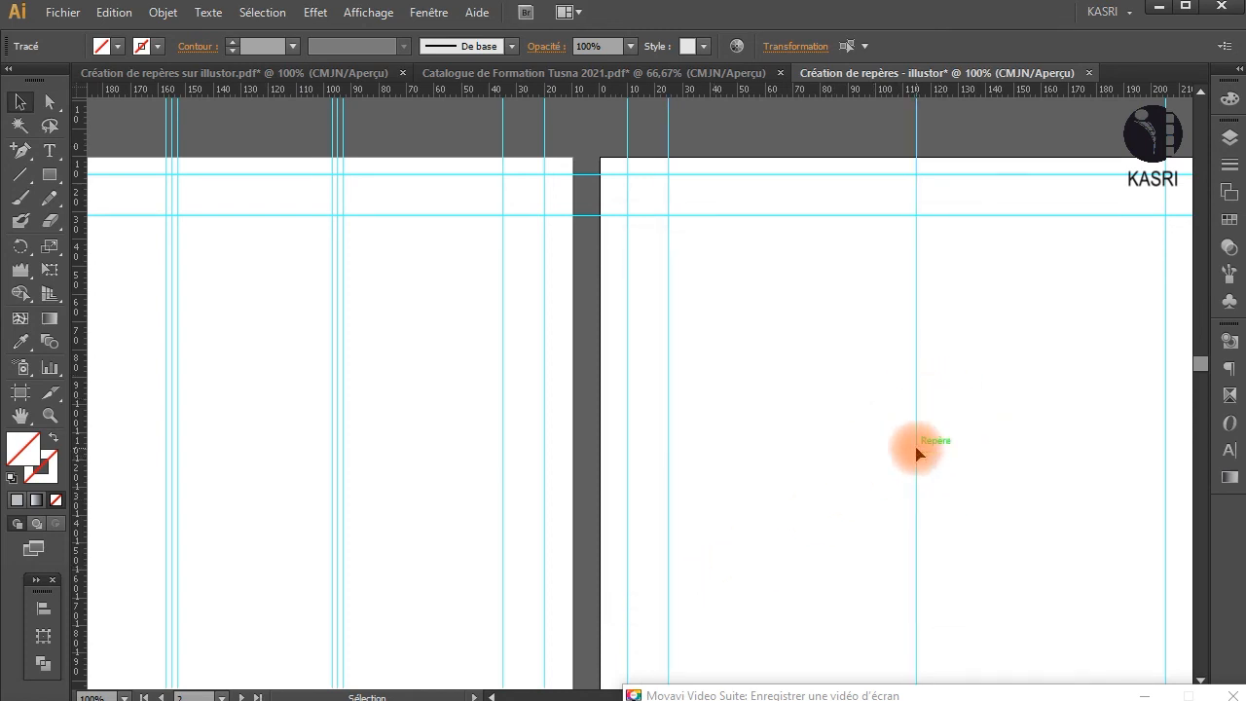
# Step: Create a copy of the second artboard's central vertical guide, offset horizontally by 2 mm
pyautogui.click(916, 453)
pyautogui.press('Return')
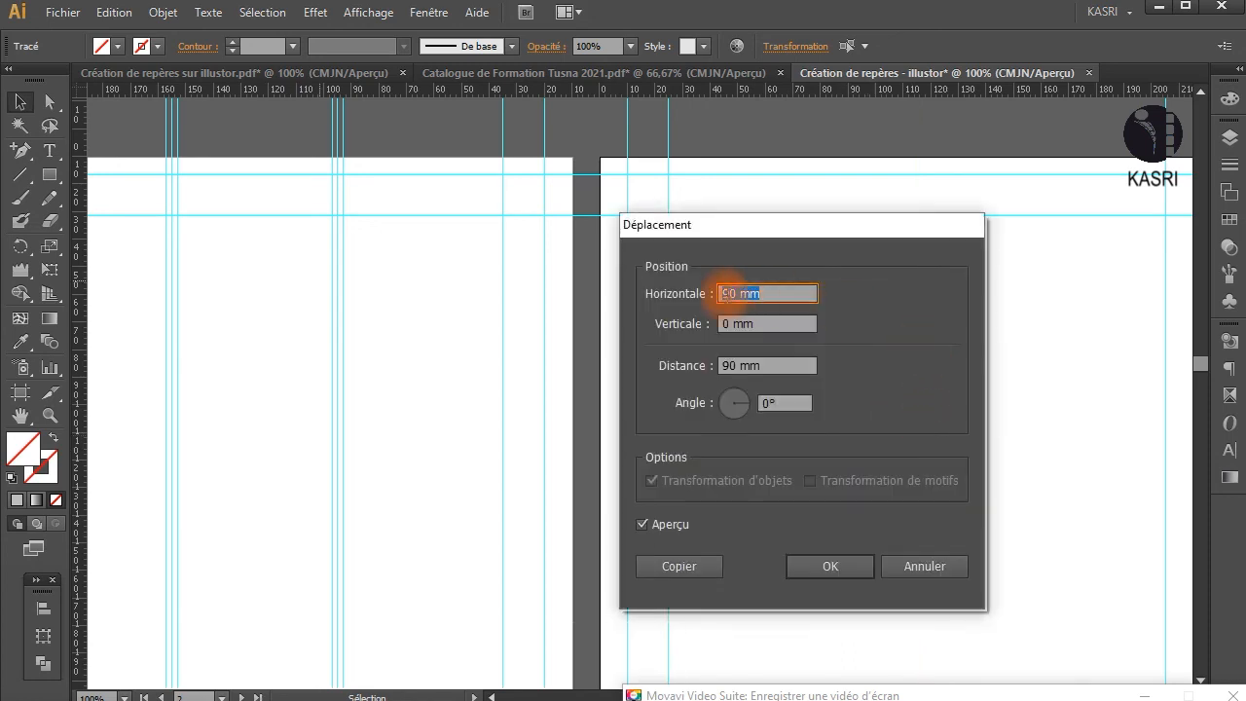
pyautogui.write('2')
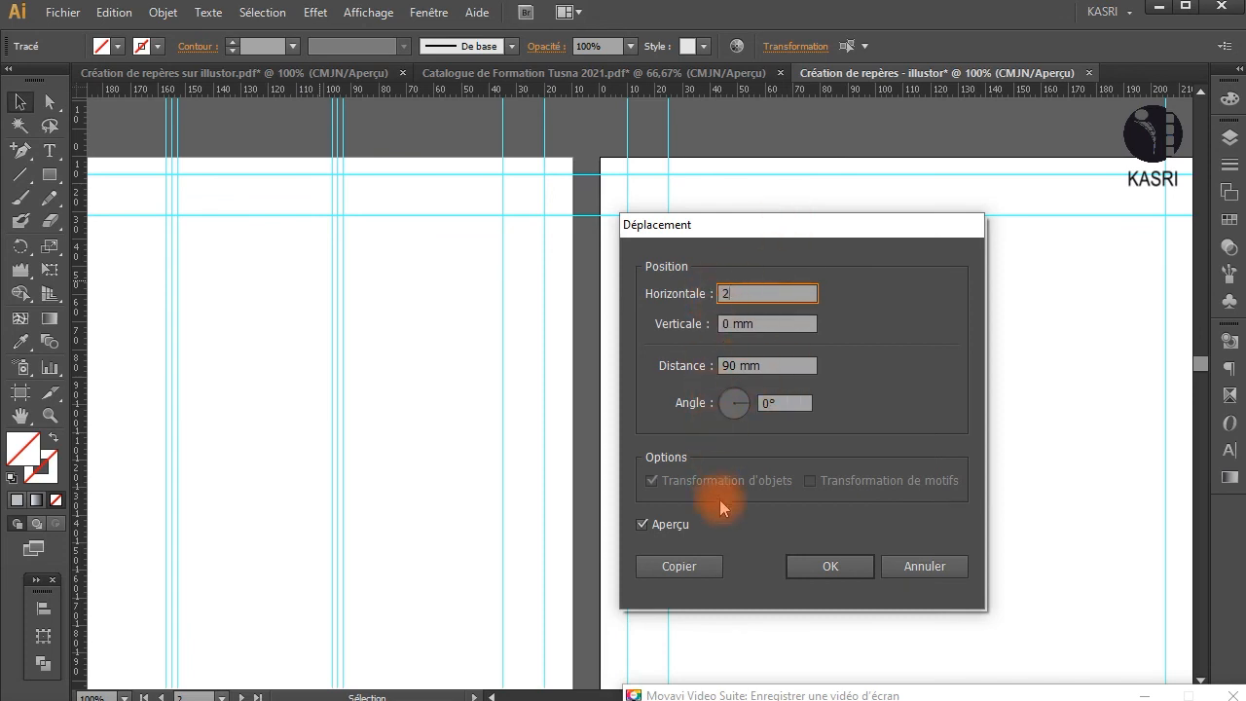
pyautogui.click(676, 569)
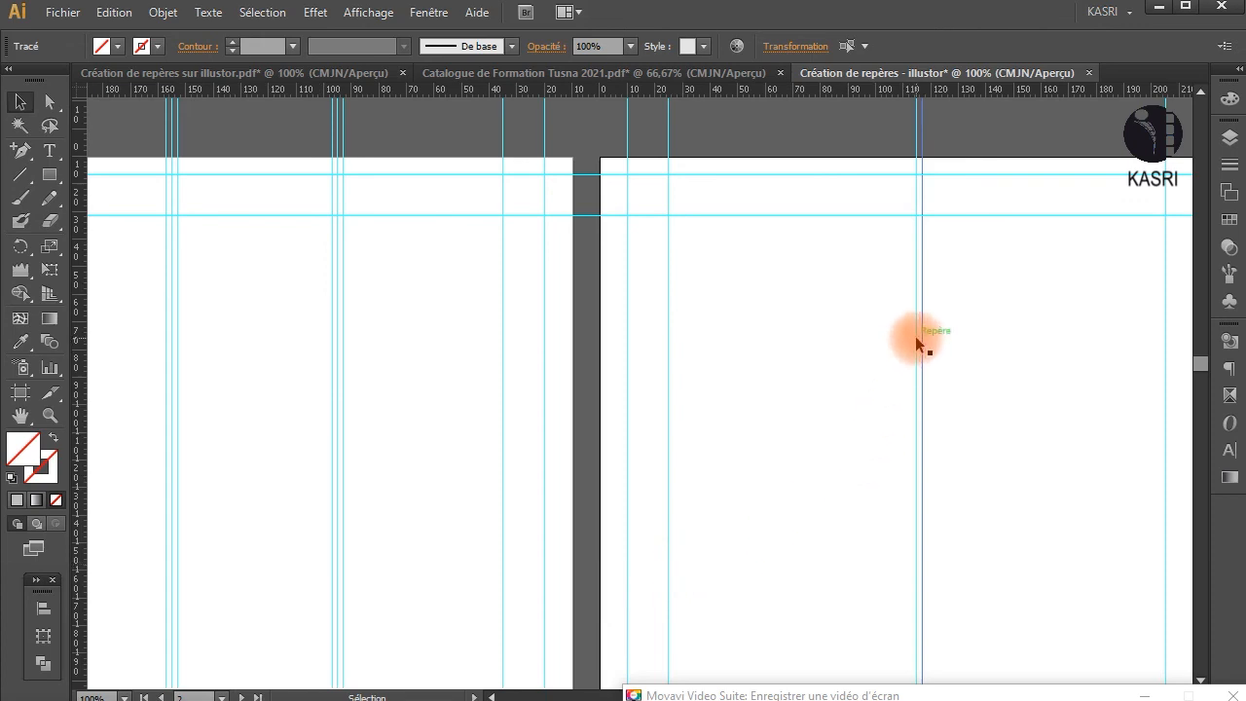
# Step: Create another copy of the second artboard's central guide, offset horizontally by -2 mm, with the preview turned off, and deselect it
pyautogui.press('Return')
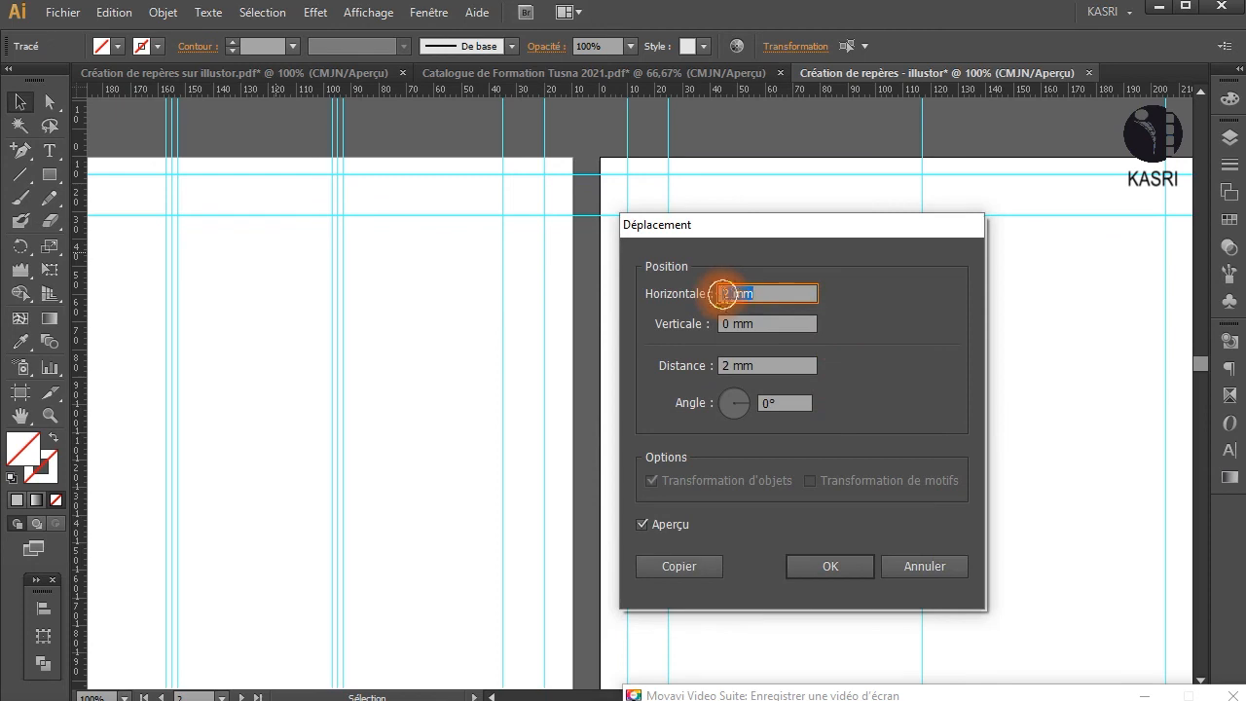
pyautogui.click(721, 294)
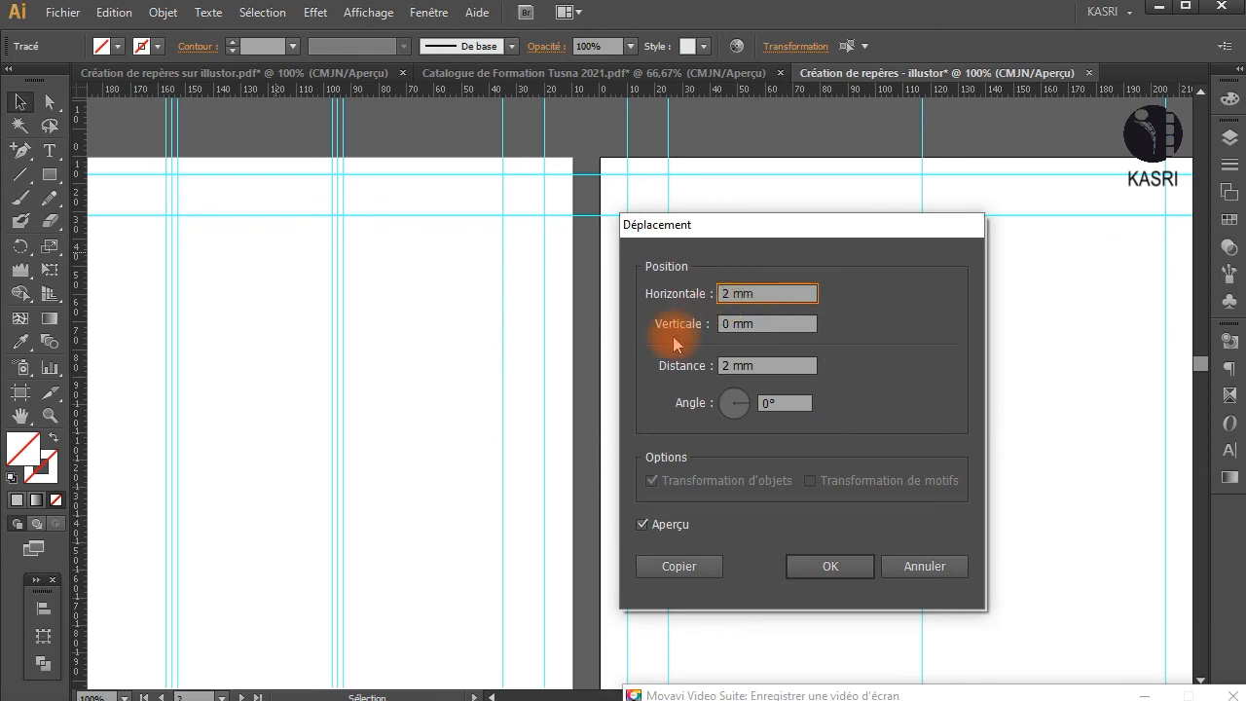
pyautogui.write('-')
pyautogui.moveTo(760, 230); pyautogui.dragTo(876, 285)
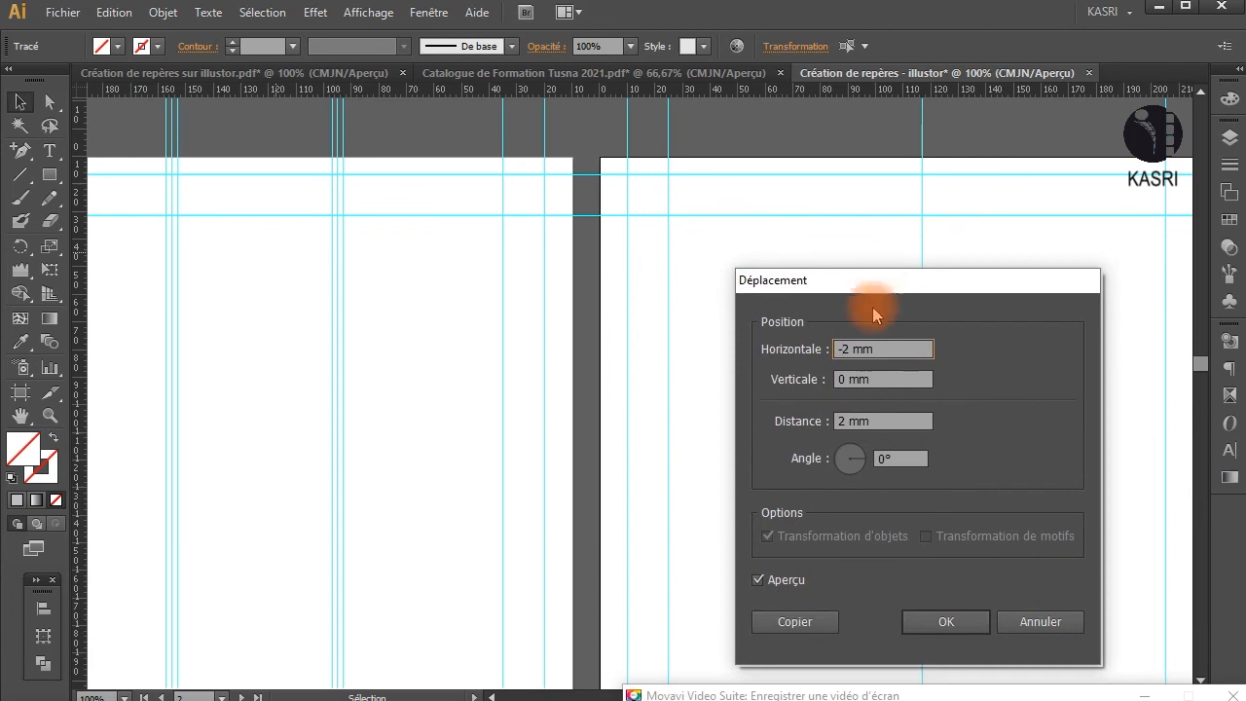
pyautogui.click(789, 584)
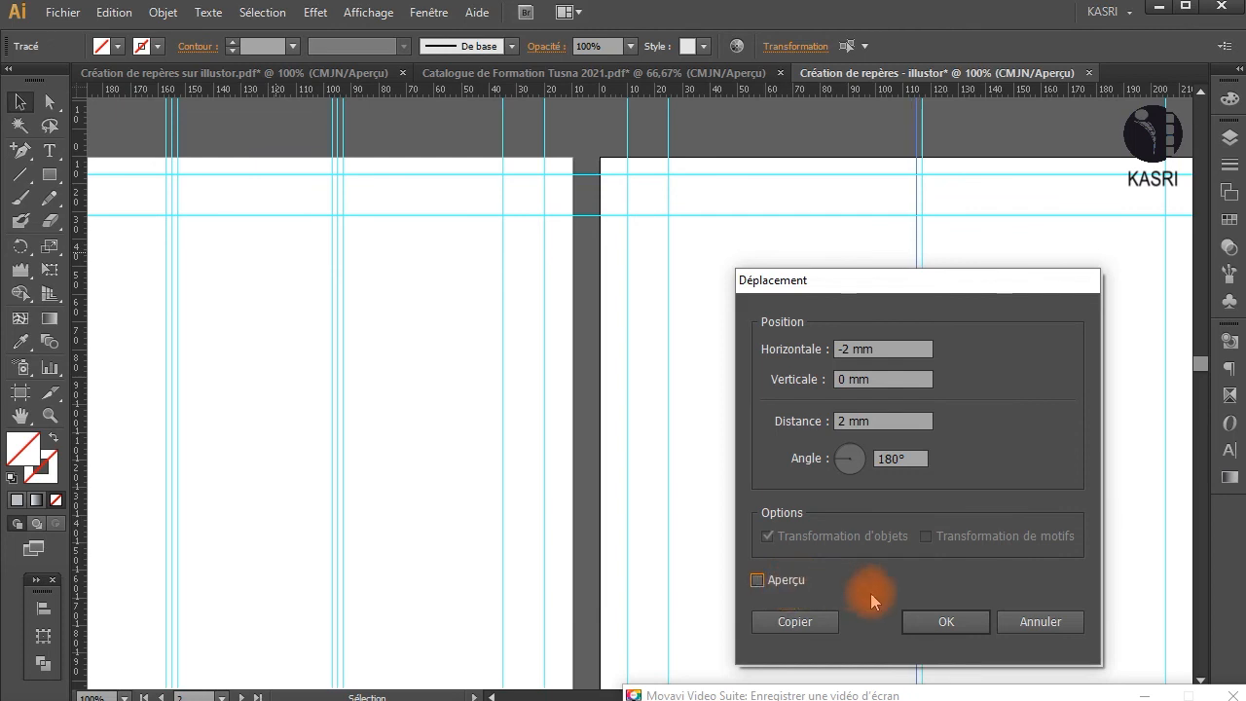
pyautogui.click(784, 623)
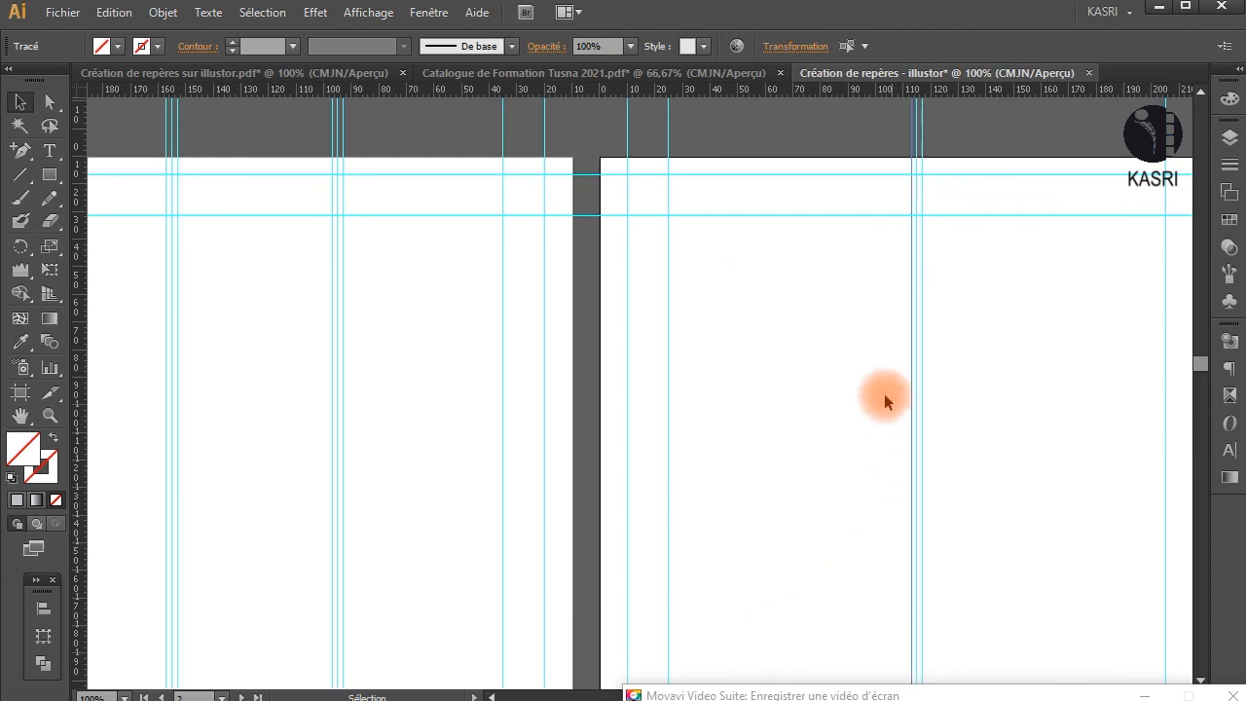
pyautogui.click(853, 371)
# Step: Examine the margin and column guides across all four artboards, comparing the three-column pages with the two-column pages
pyautogui.press('space')
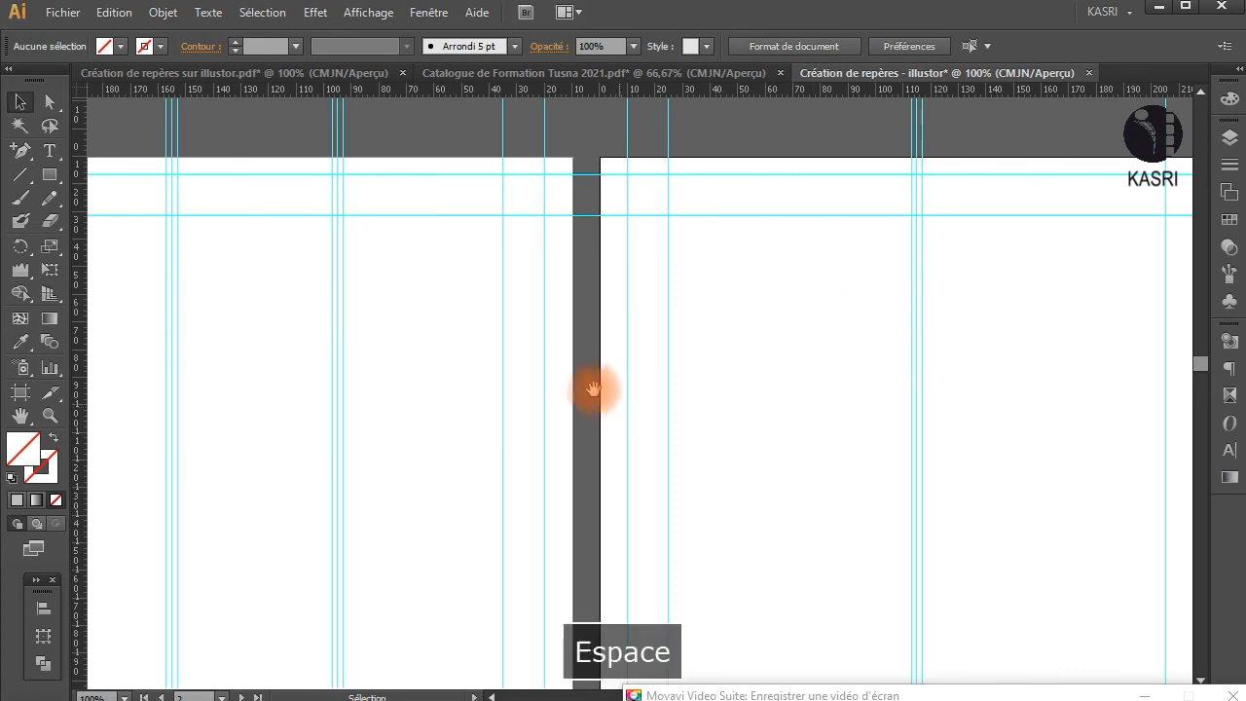
pyautogui.moveTo(584, 384); pyautogui.dragTo(628, 377)
pyautogui.keyDown('ctrl'); pyautogui.keyDown('alt'); pyautogui.click(627, 378); pyautogui.keyUp('alt'); pyautogui.keyUp('ctrl')
pyautogui.keyDown('ctrl'); pyautogui.keyDown('alt'); pyautogui.click(628, 378); pyautogui.keyUp('alt'); pyautogui.keyUp('ctrl')
pyautogui.moveTo(750, 453); pyautogui.dragTo(732, 282)
pyautogui.press('space')
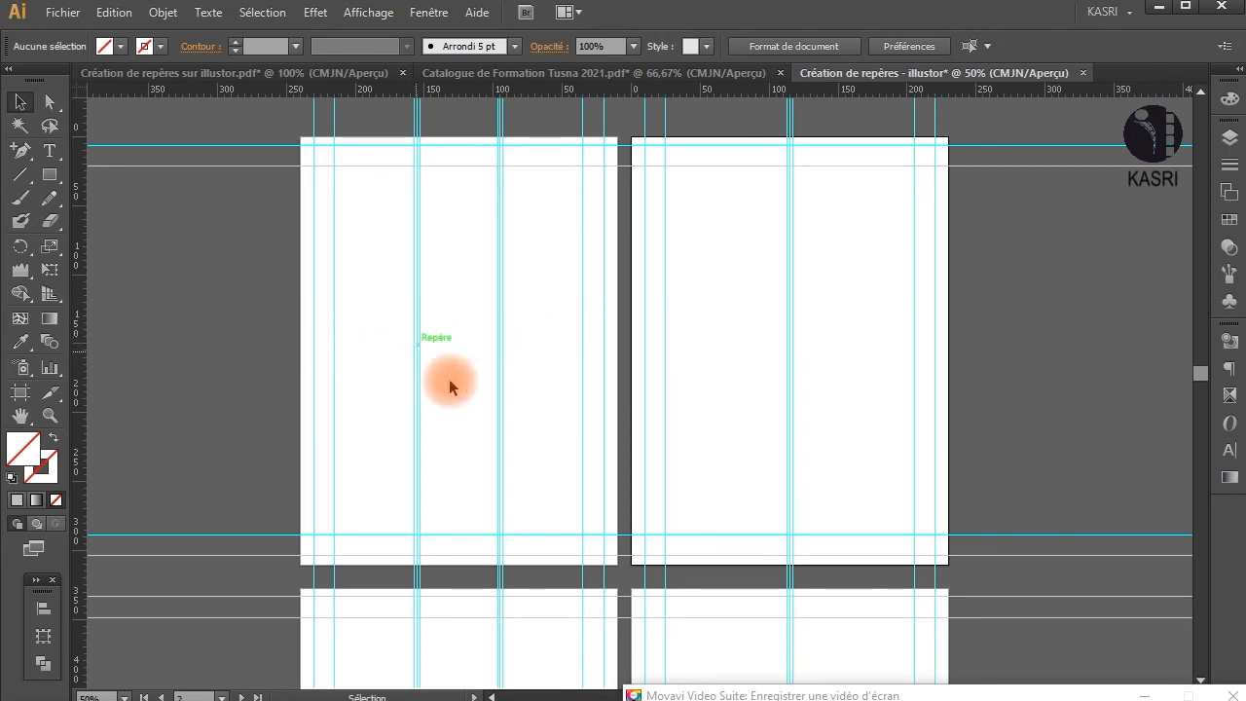
pyautogui.scroll(-5, 816, 401)
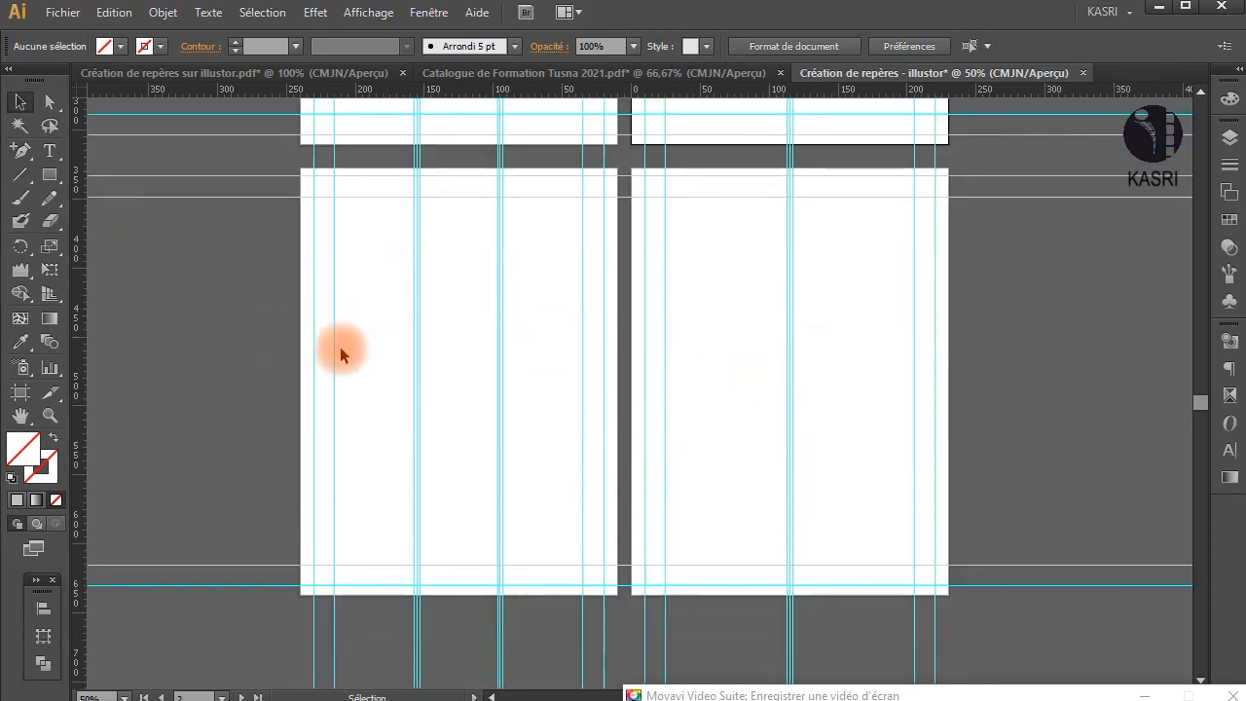
pyautogui.scroll(-5, 738, 360)
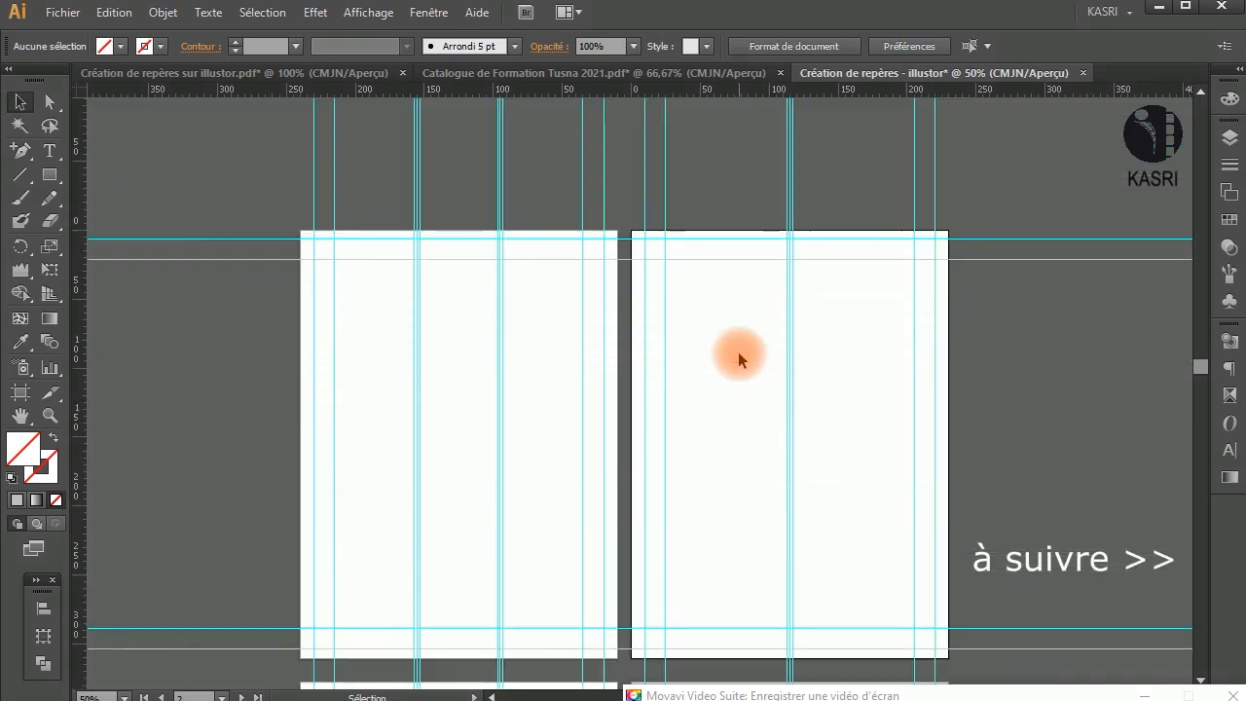
pyautogui.scroll(-1, 739, 355)
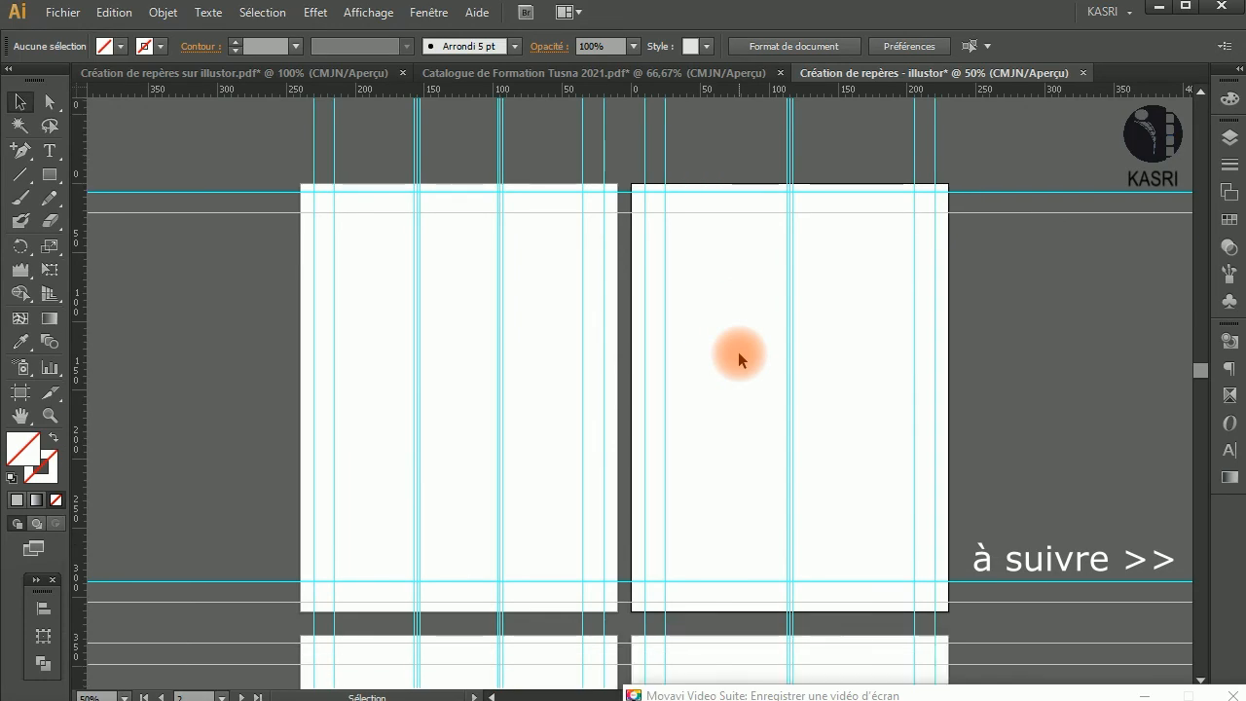